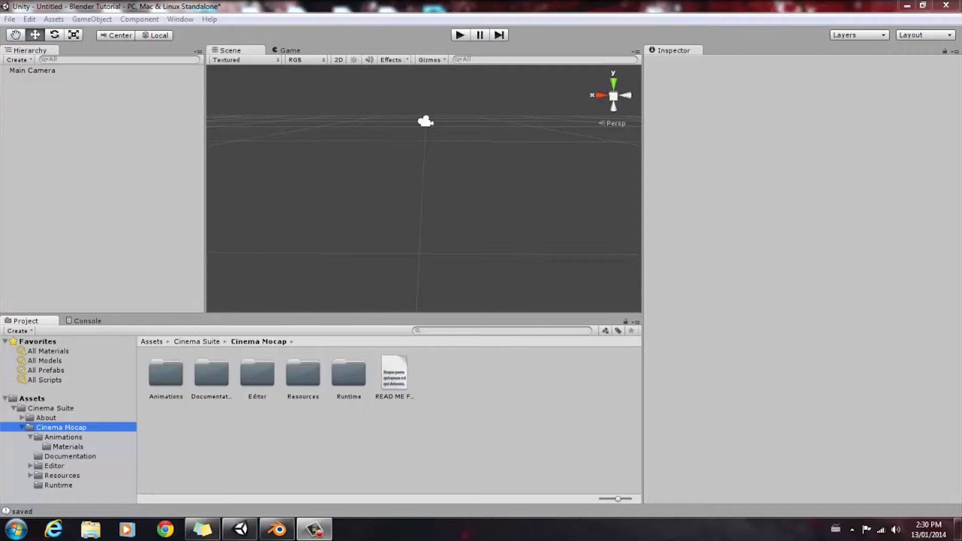
Step: Set the advanced transformation type to Matrix in the Cinema Mocap window, and close the window
click(223, 9)
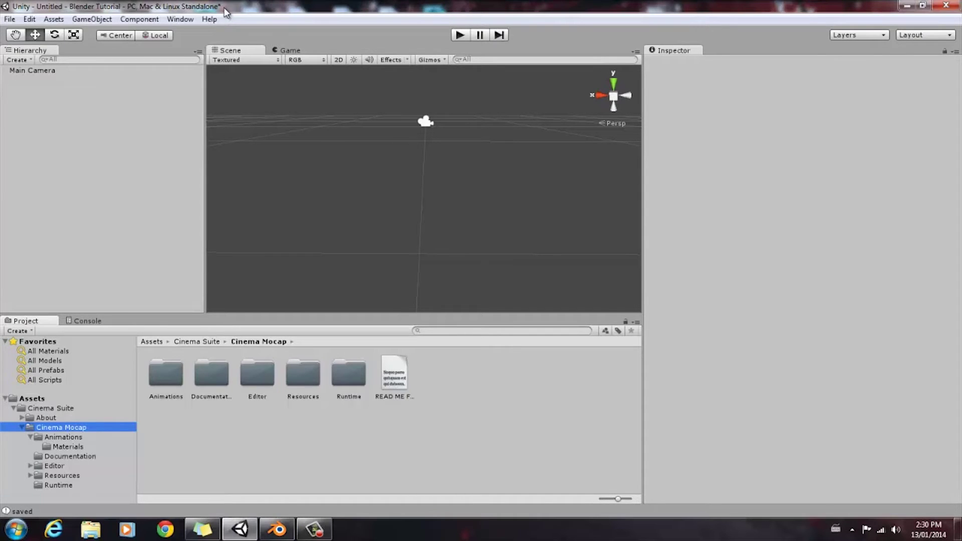
click(181, 20)
mouse_move(288, 83)
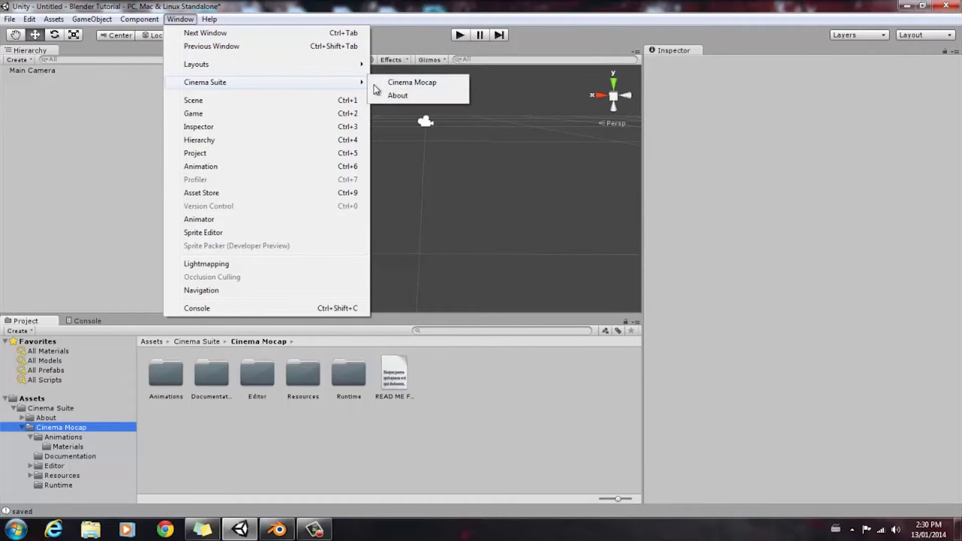
click(414, 84)
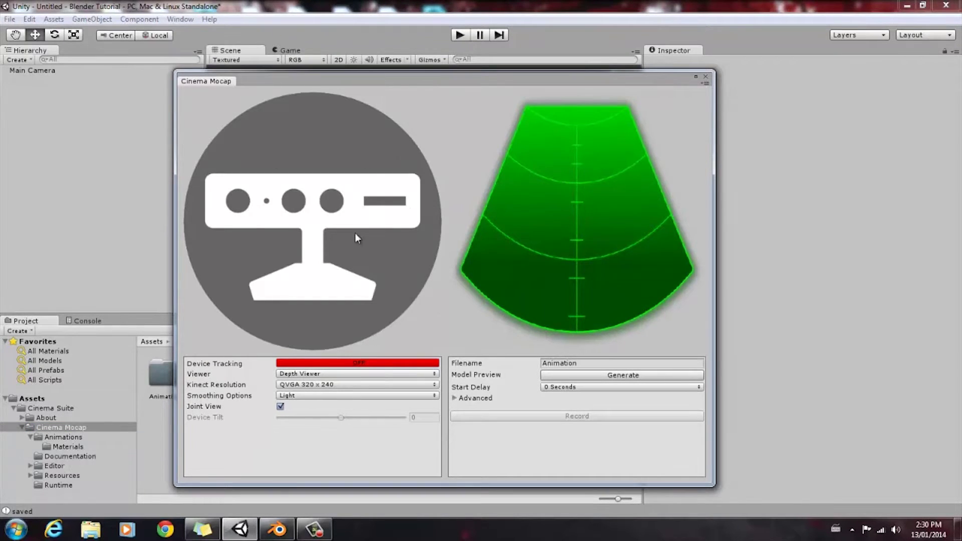
click(454, 399)
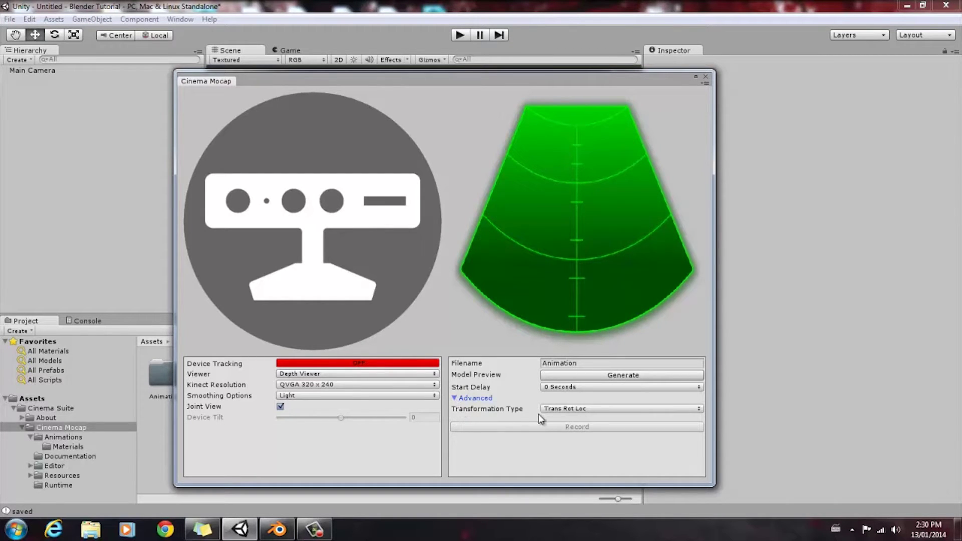
click(591, 409)
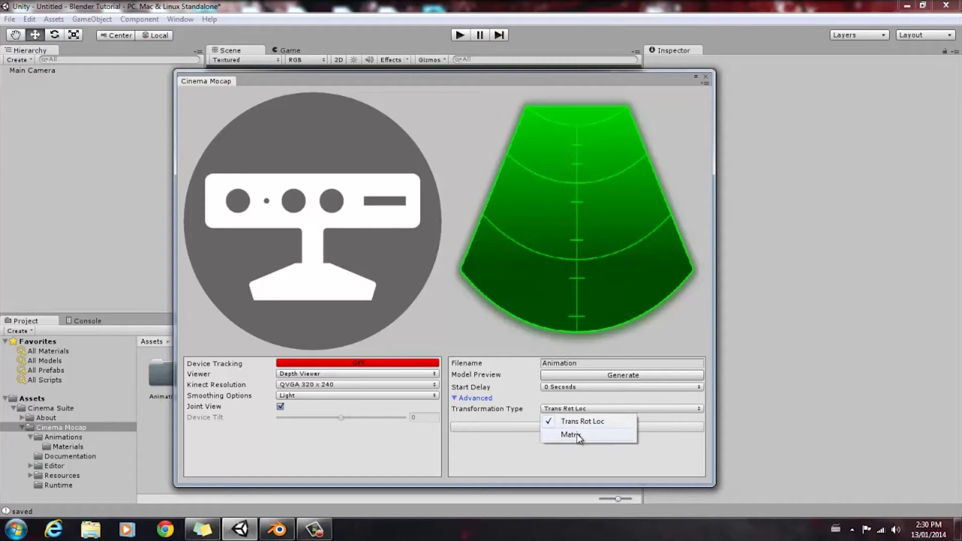
click(576, 434)
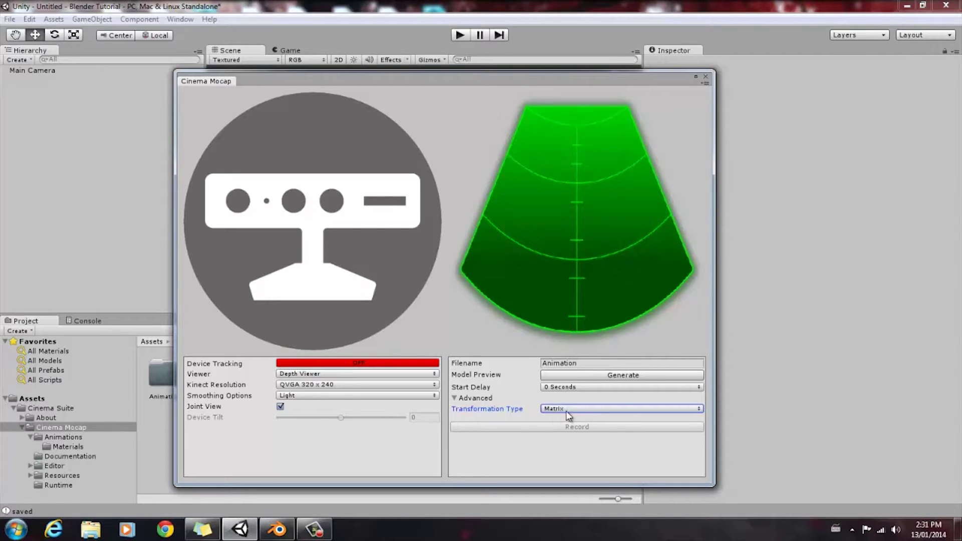
click(706, 77)
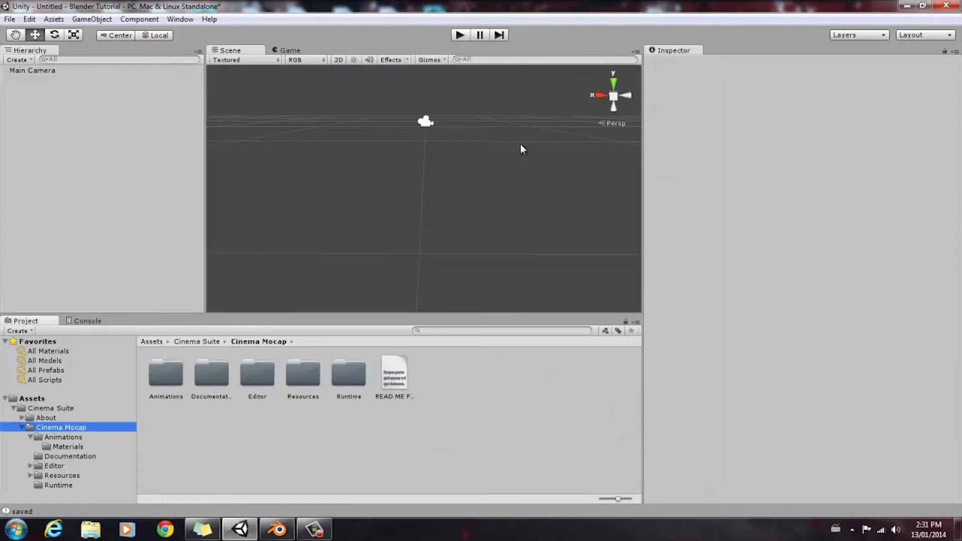
double_click(159, 371)
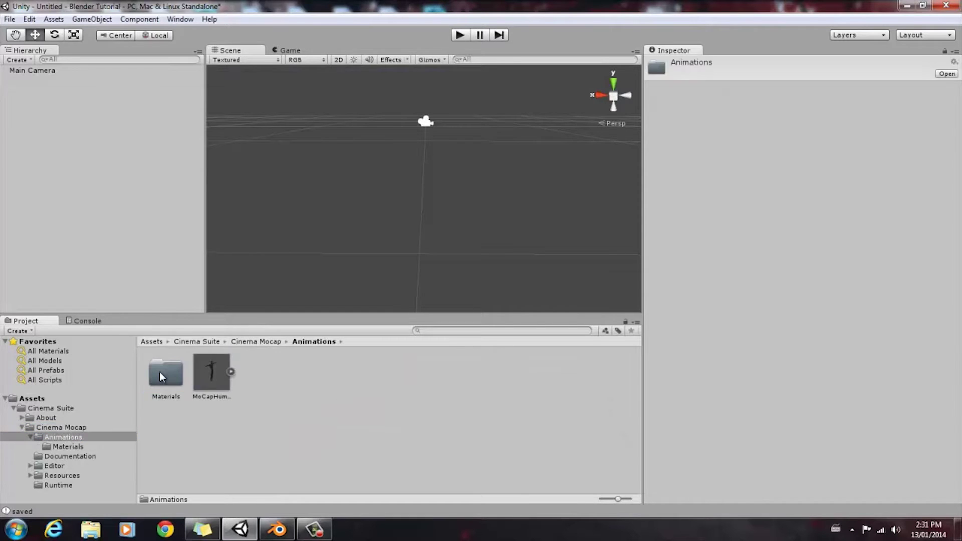
click(210, 373)
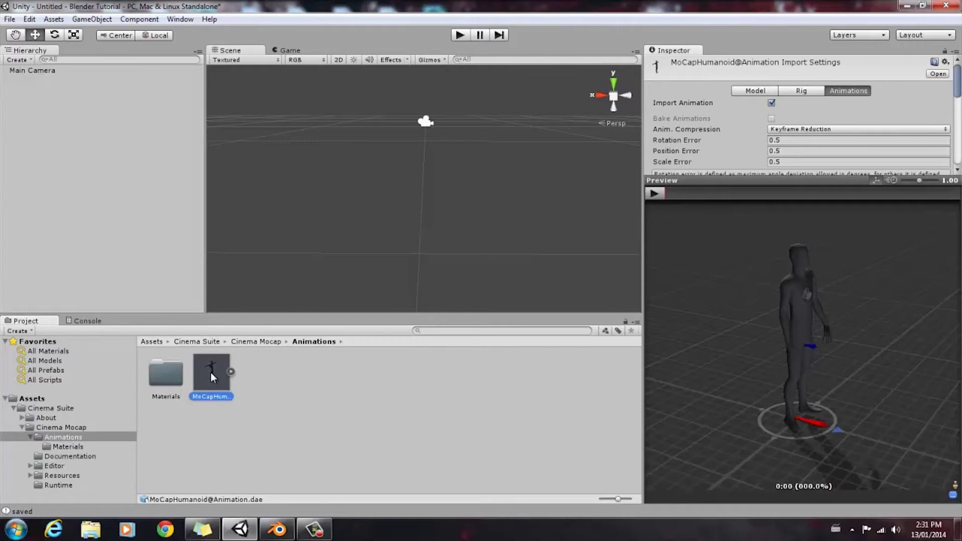
right_click(211, 374)
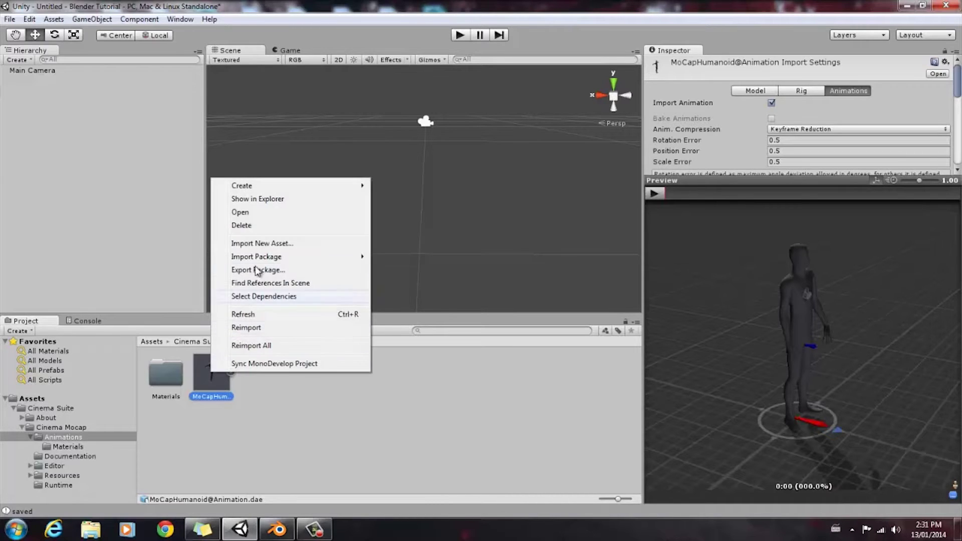
click(261, 199)
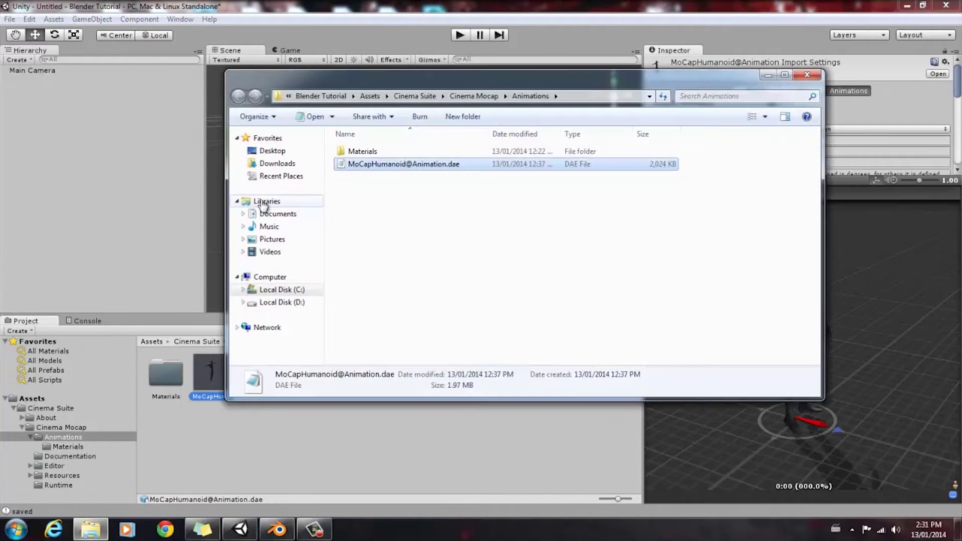
click(588, 98)
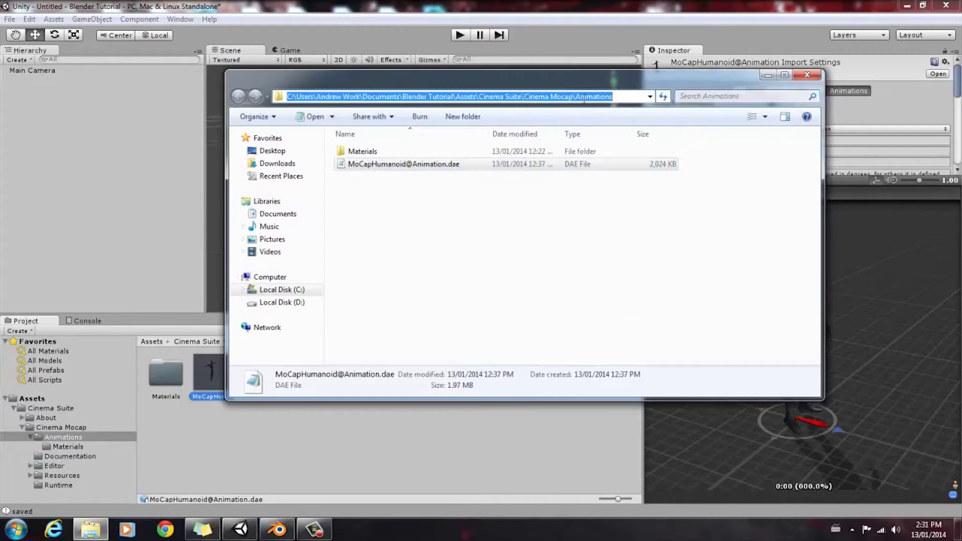
right_click(614, 95)
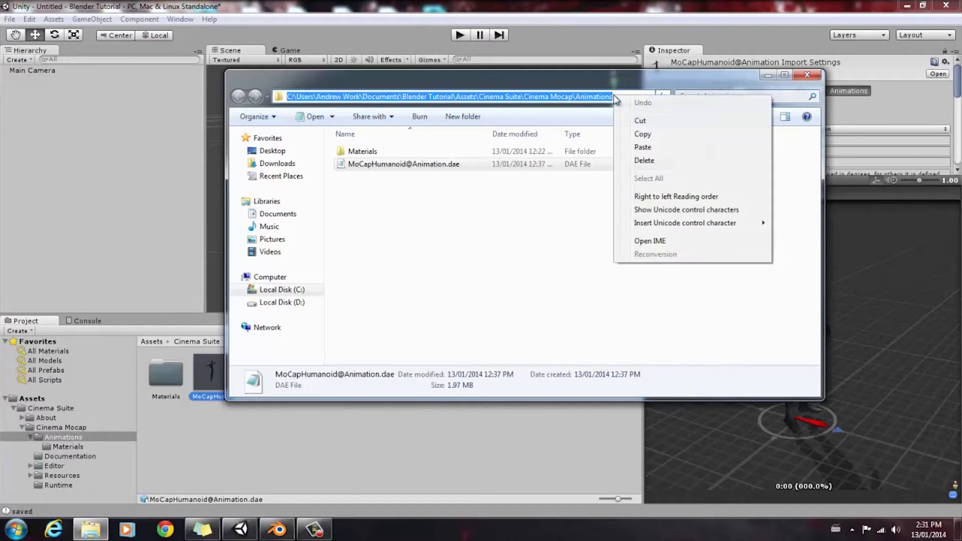
click(644, 134)
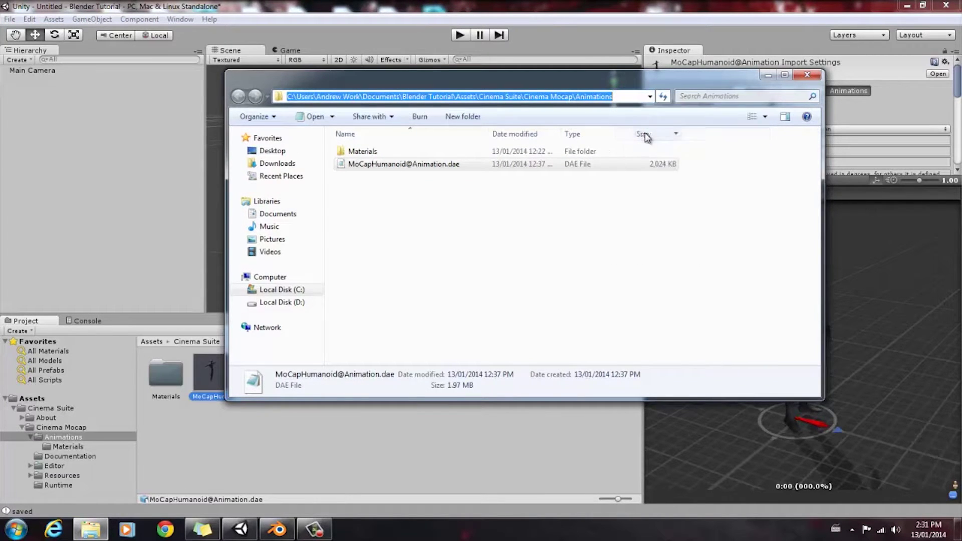
click(805, 76)
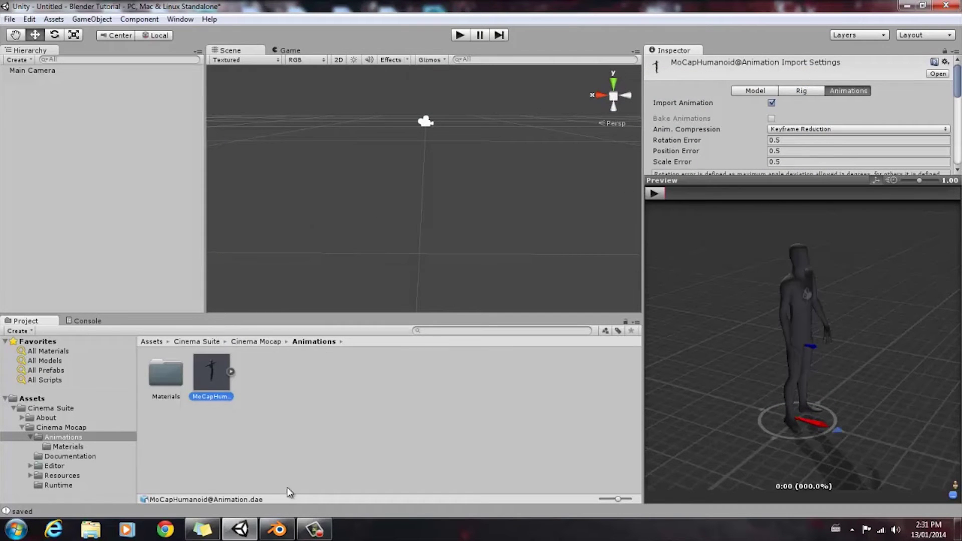
mouse_move(283, 535)
click(301, 456)
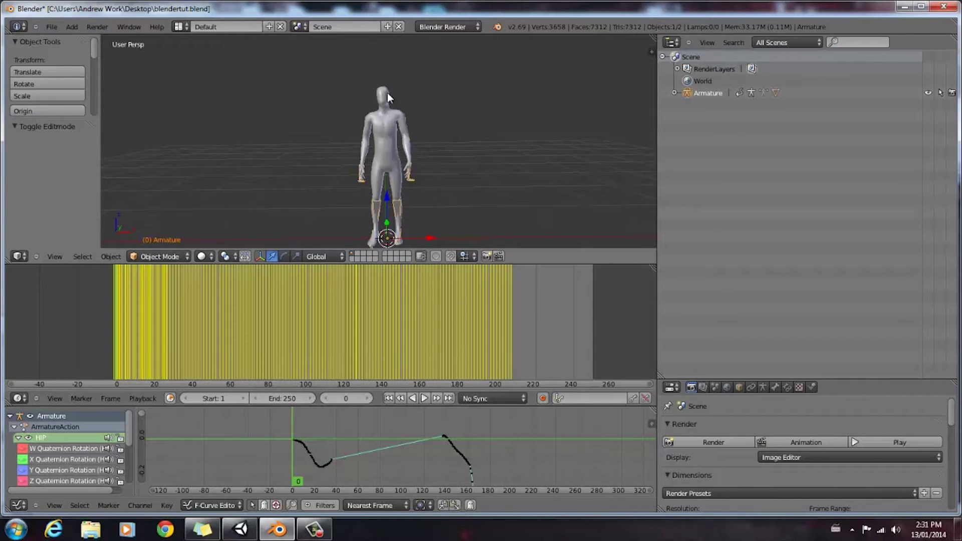
click(51, 28)
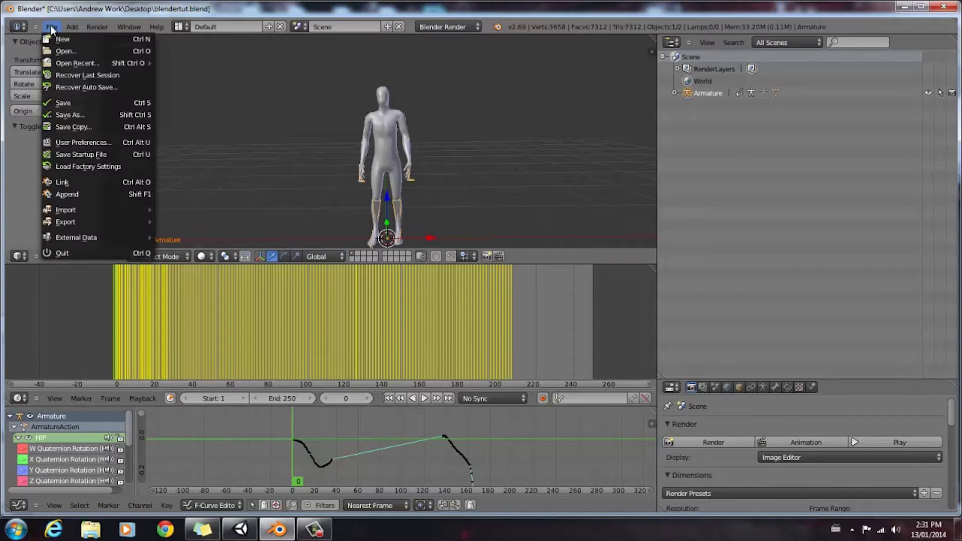
mouse_move(77, 209)
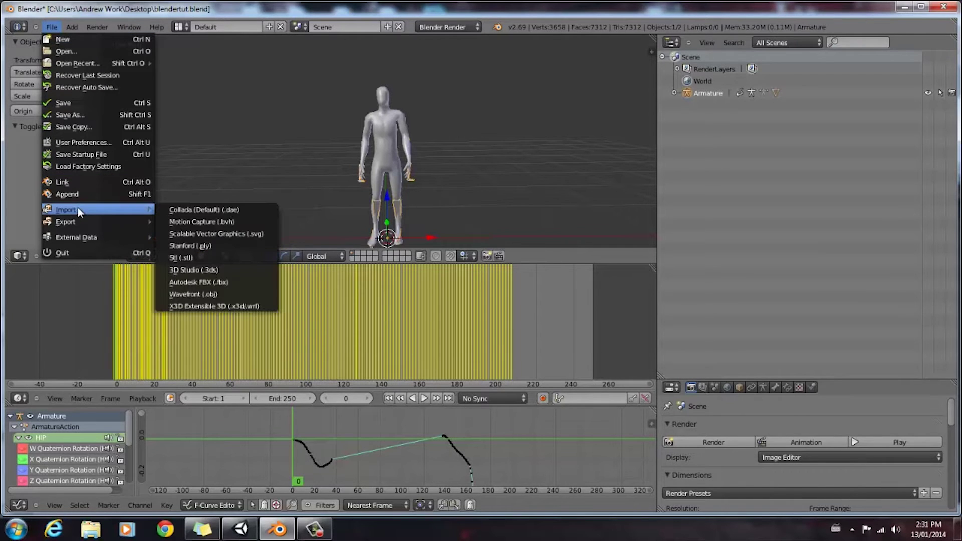
click(185, 208)
click(275, 58)
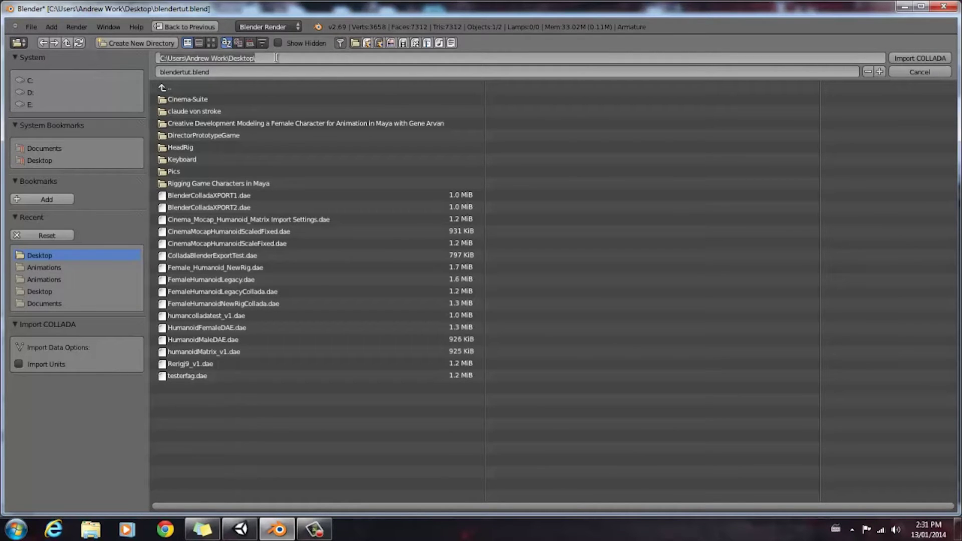
key(ctrl+v)
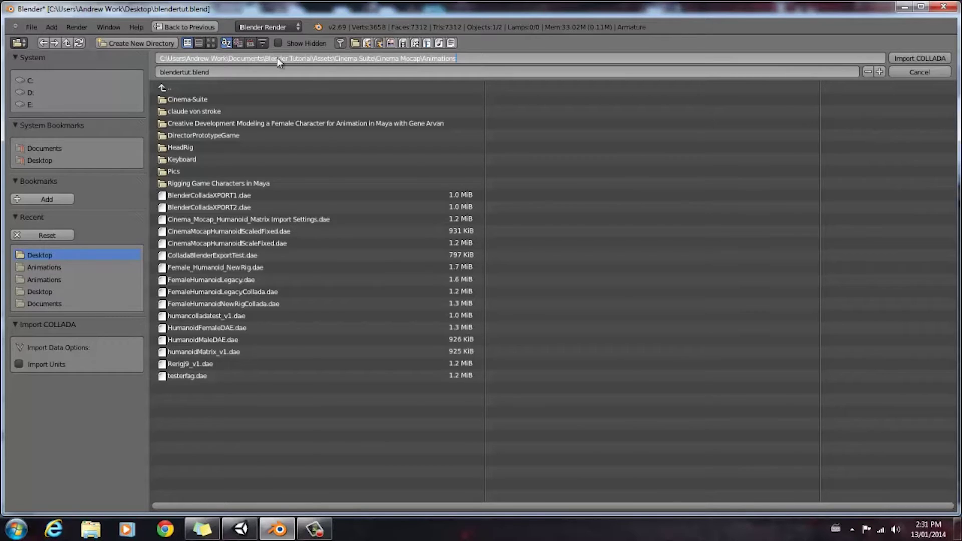
key(Return)
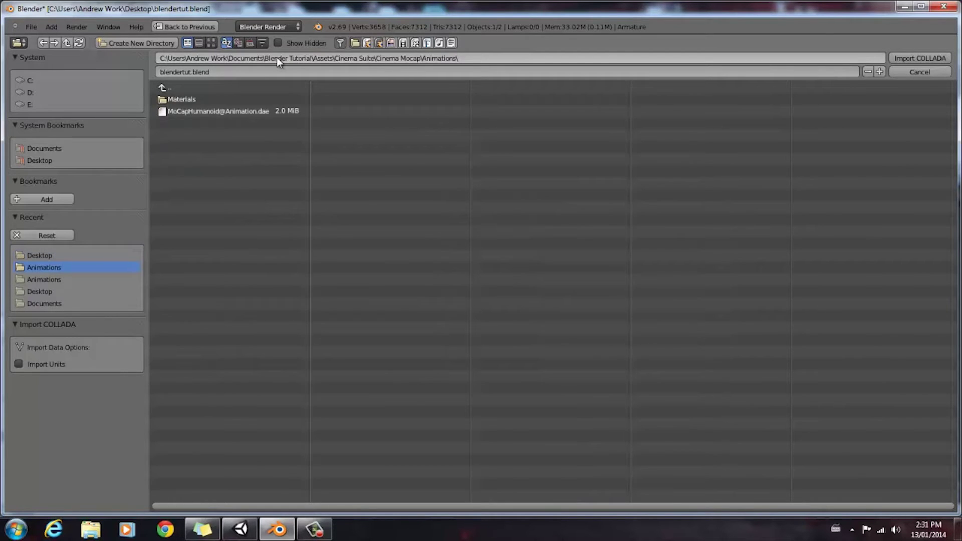
click(246, 111)
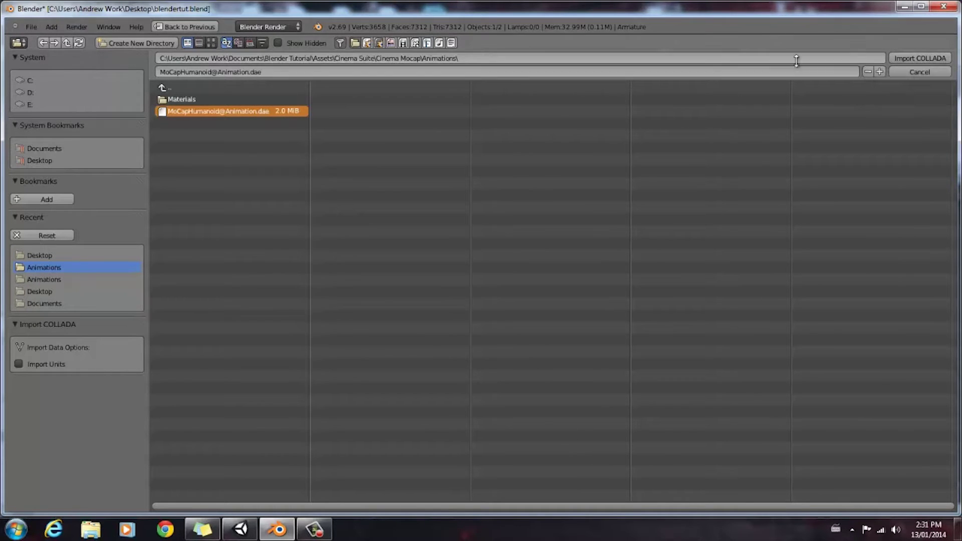
click(924, 73)
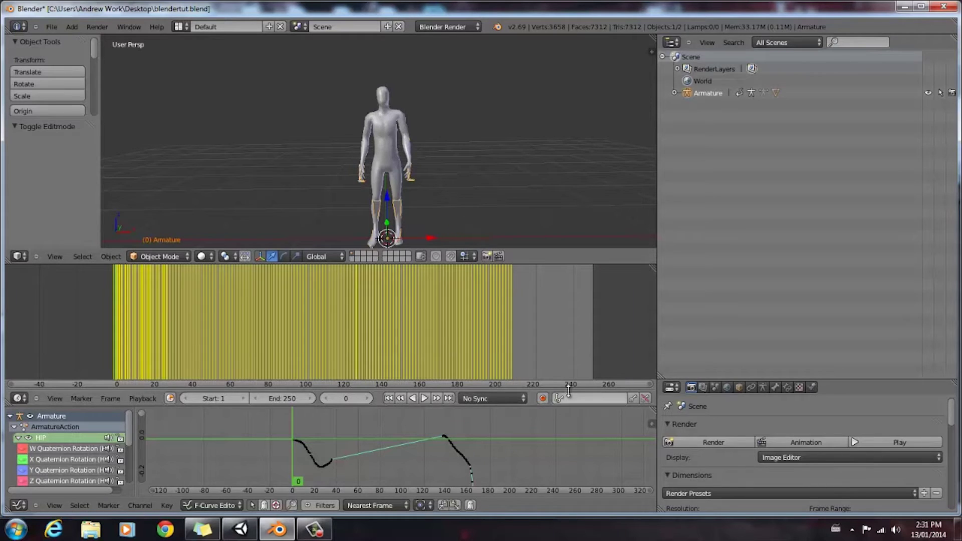
Step: Join the timeline over the graph editor area, and shrink the timeline to enlarge the 3D view
right_click(584, 407)
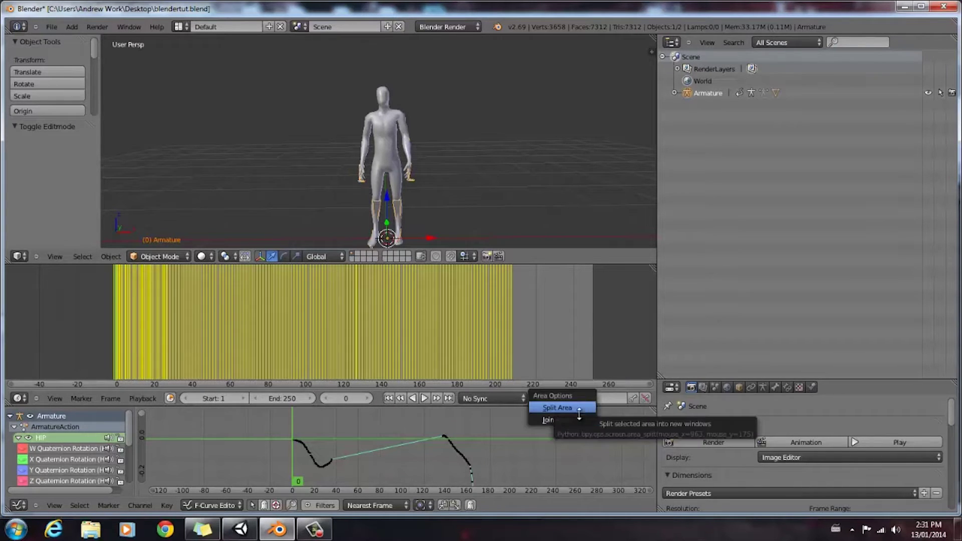
click(574, 419)
click(545, 453)
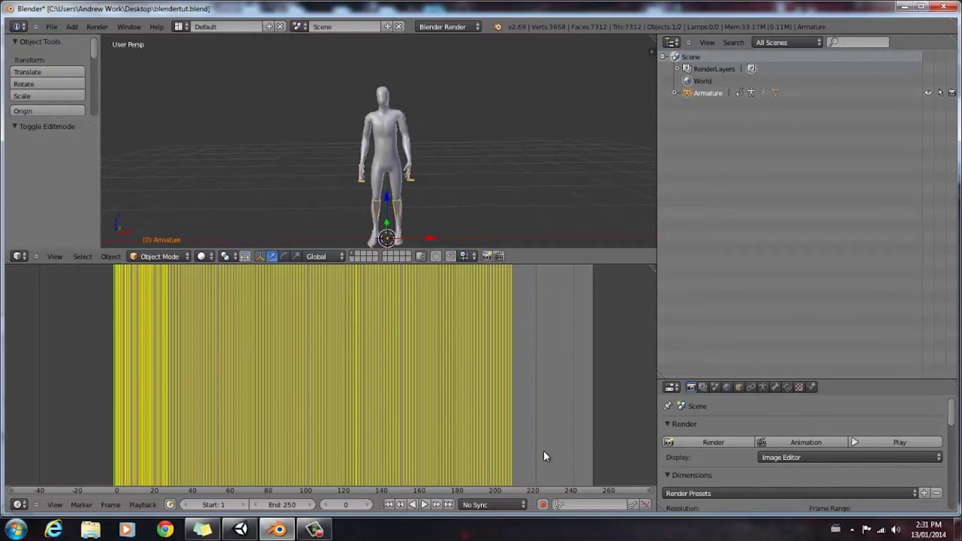
scroll(243, 346, down, 3)
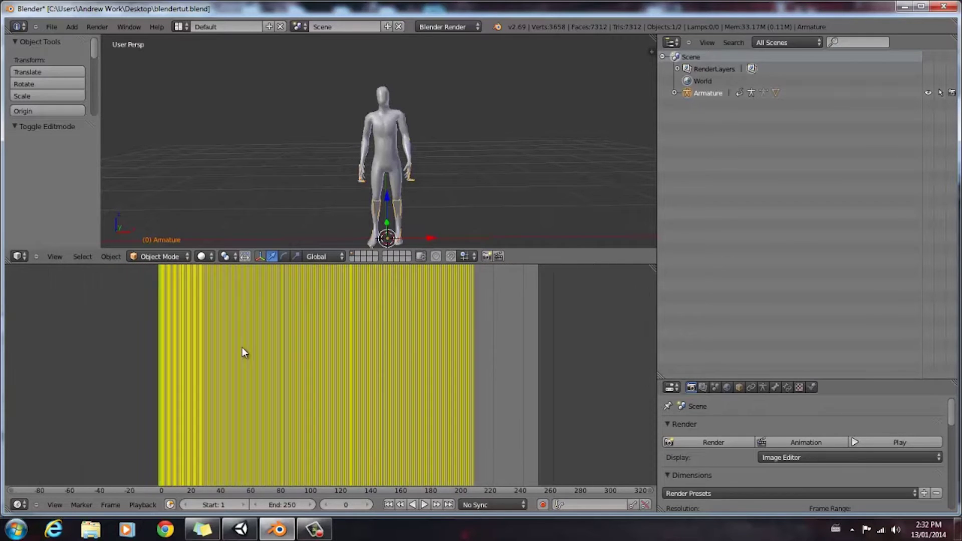
drag(560, 265, 562, 451)
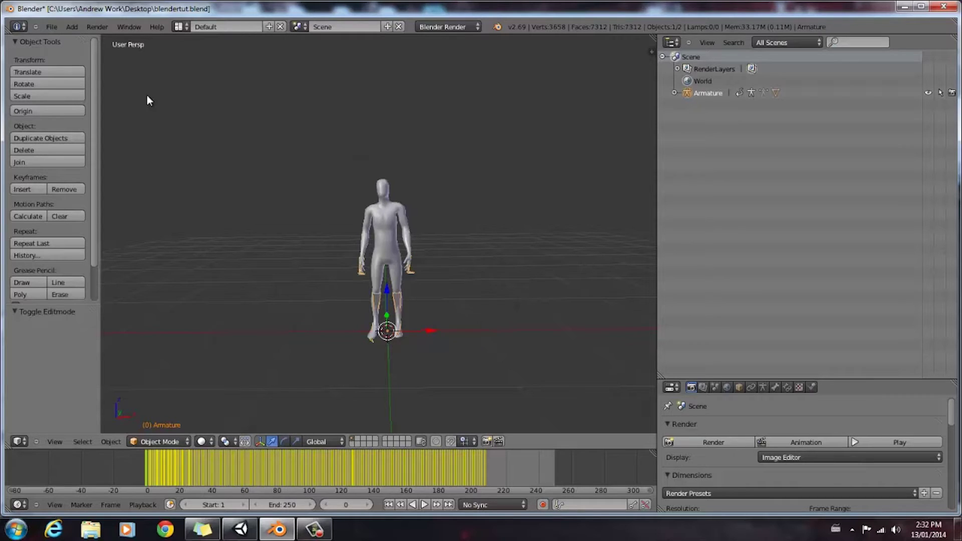
Step: Check the key configuration preset in the input settings of the user preferences, and close the preferences
click(51, 27)
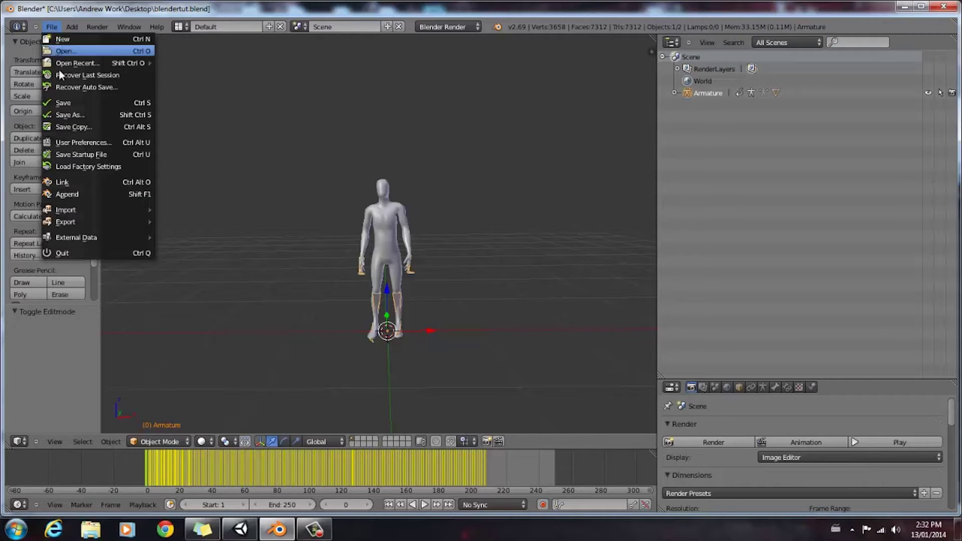
click(92, 142)
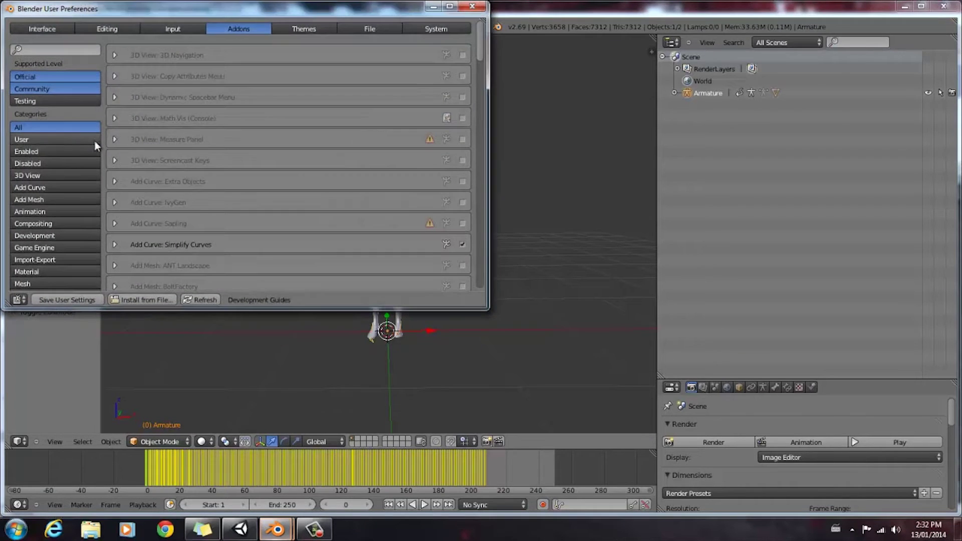
click(170, 27)
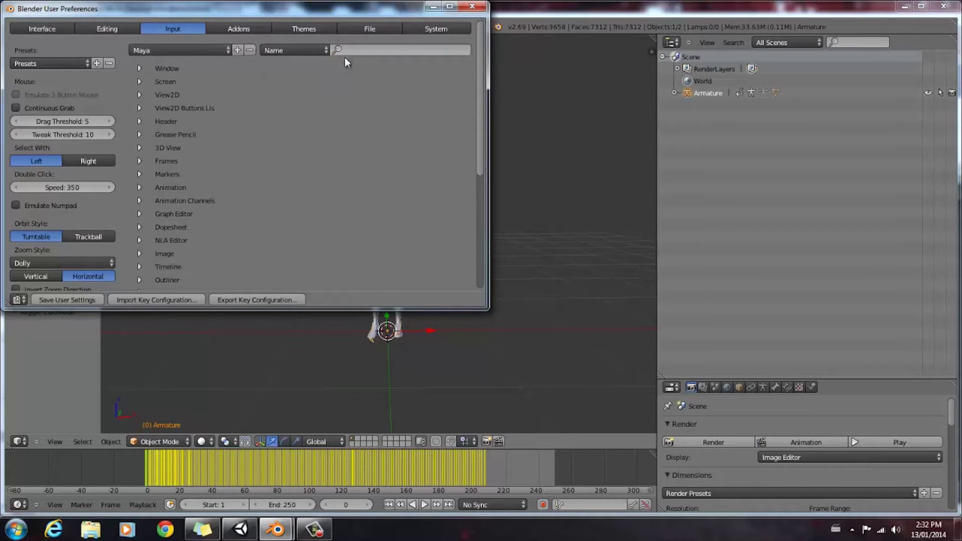
click(472, 6)
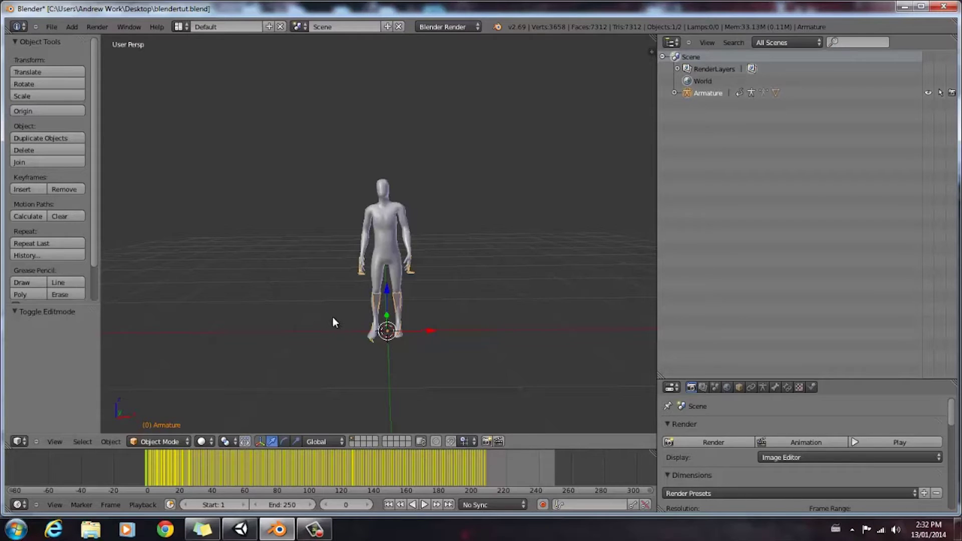
Step: Enlarge the timeline area beneath the 3D view, and scrub the armature animation from the start to frame 35
middle_drag(332, 318, 296, 320)
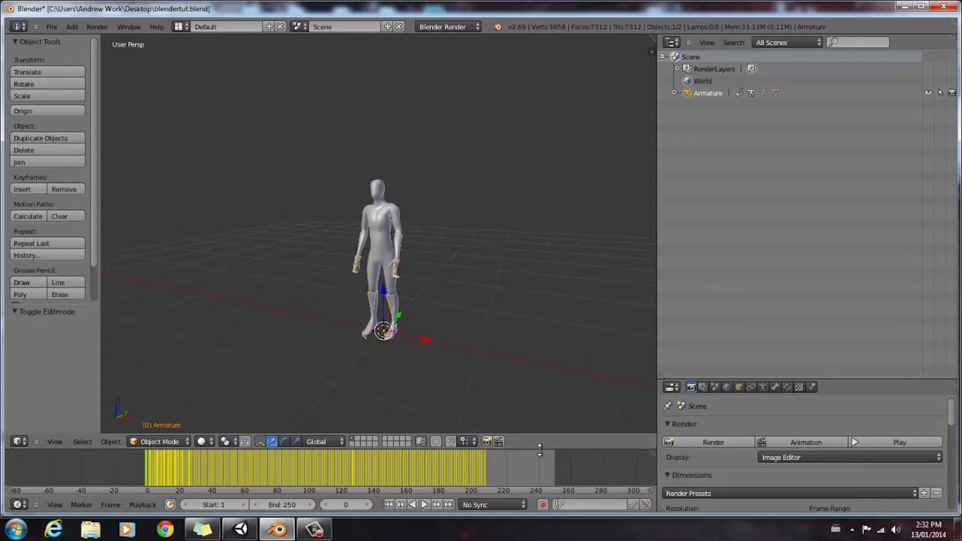
drag(546, 447, 547, 382)
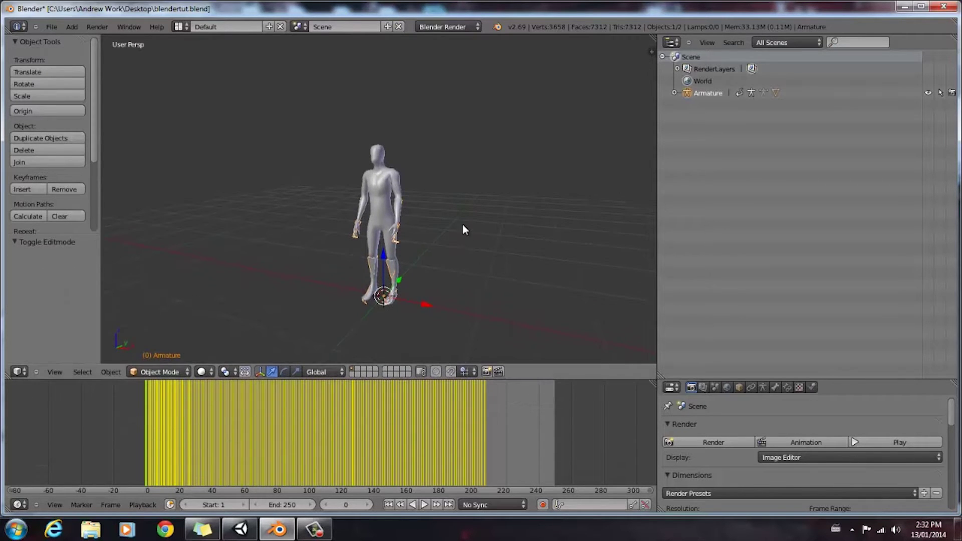
middle_drag(462, 224, 456, 243)
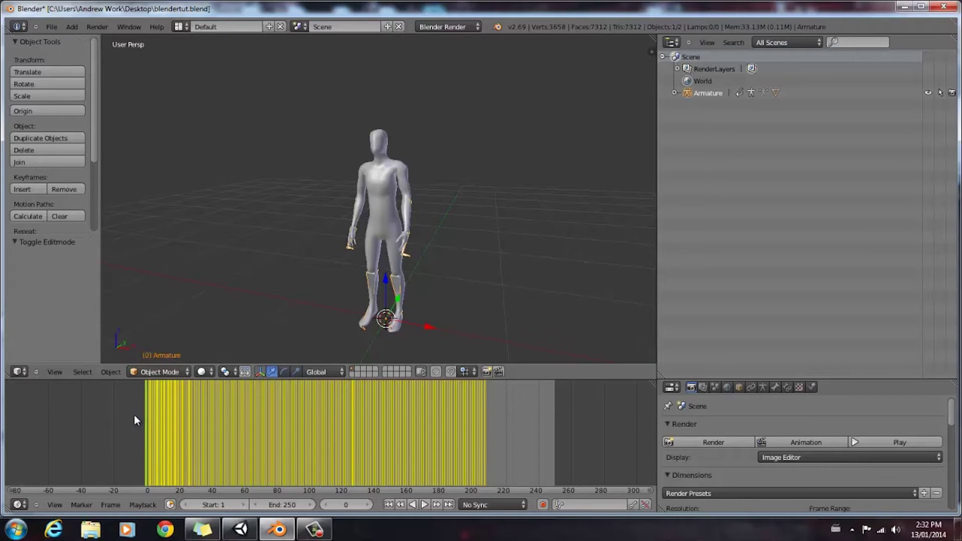
drag(146, 423, 199, 422)
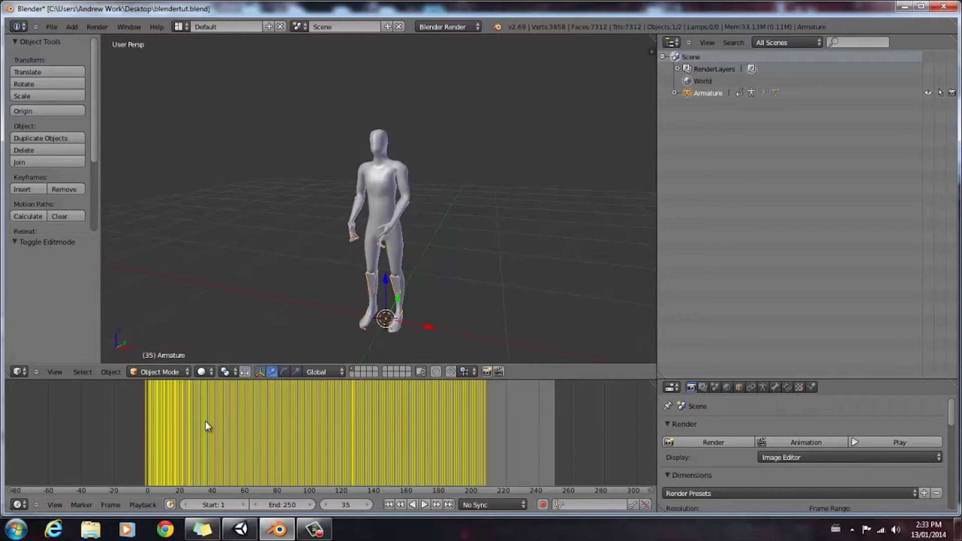
Step: Return the animation to frame 0, split the enlarged timeline area, and make its lower half a Graph Editor with the HIP channels collapsed
drag(205, 421, 139, 426)
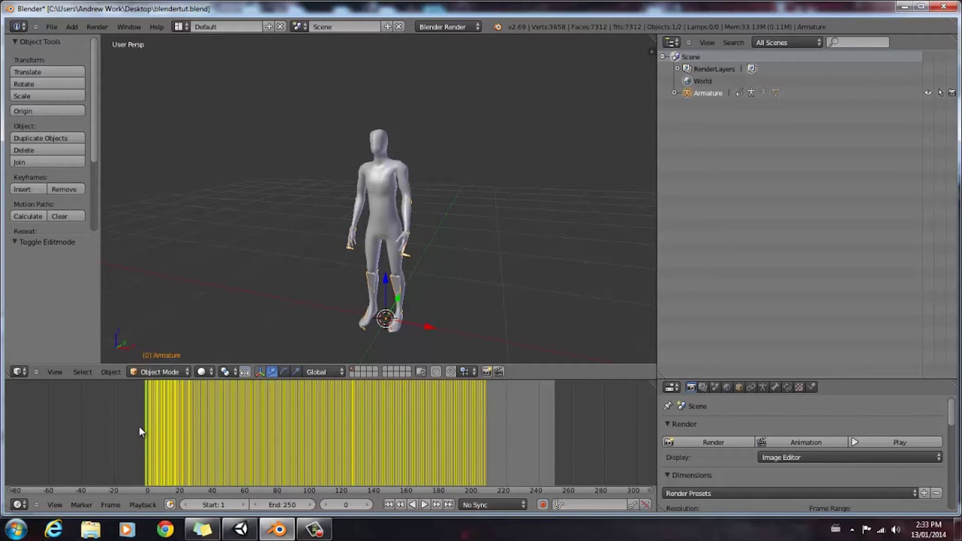
drag(549, 378, 548, 306)
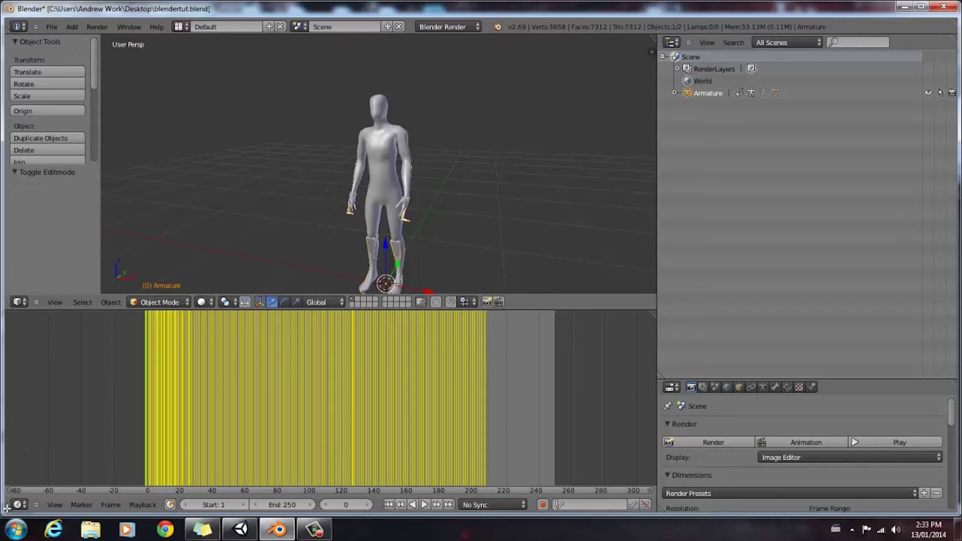
drag(7, 508, 29, 391)
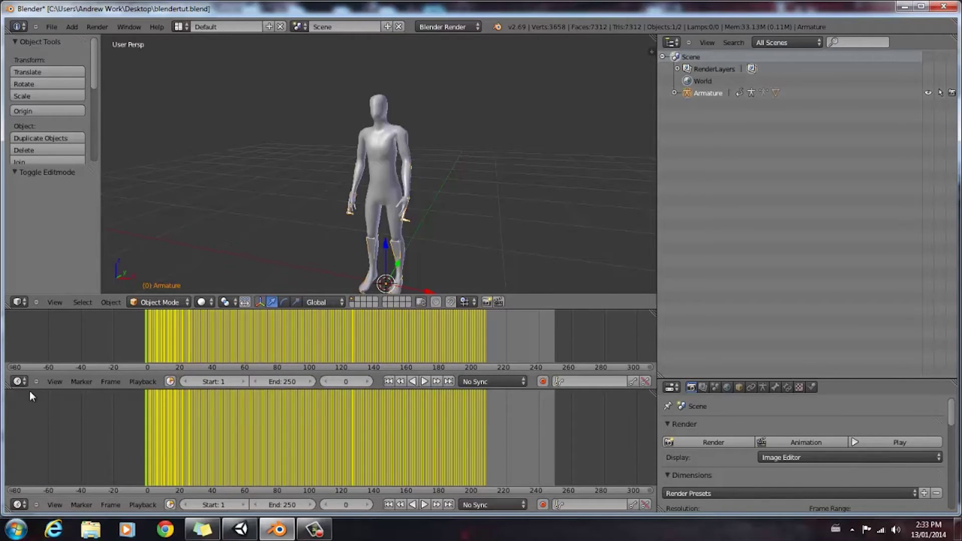
click(19, 505)
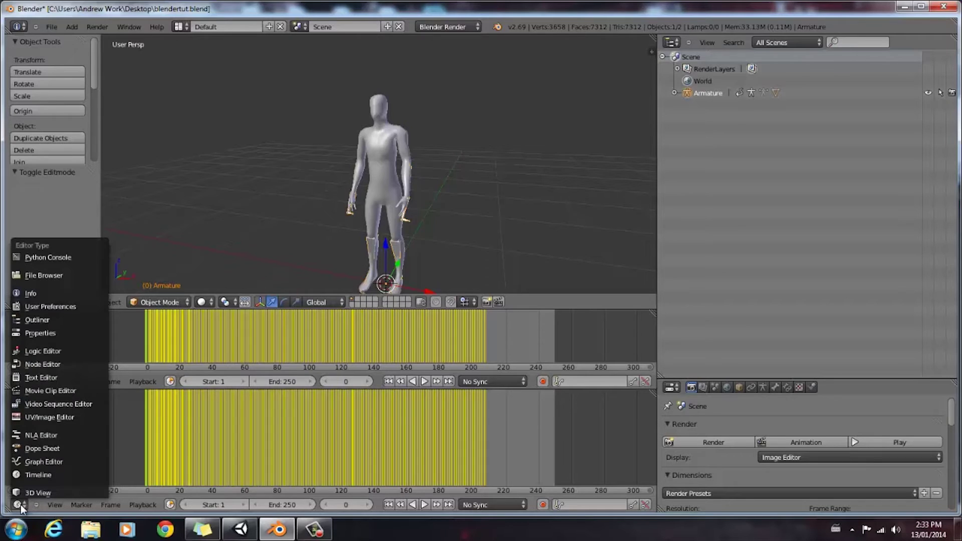
click(41, 462)
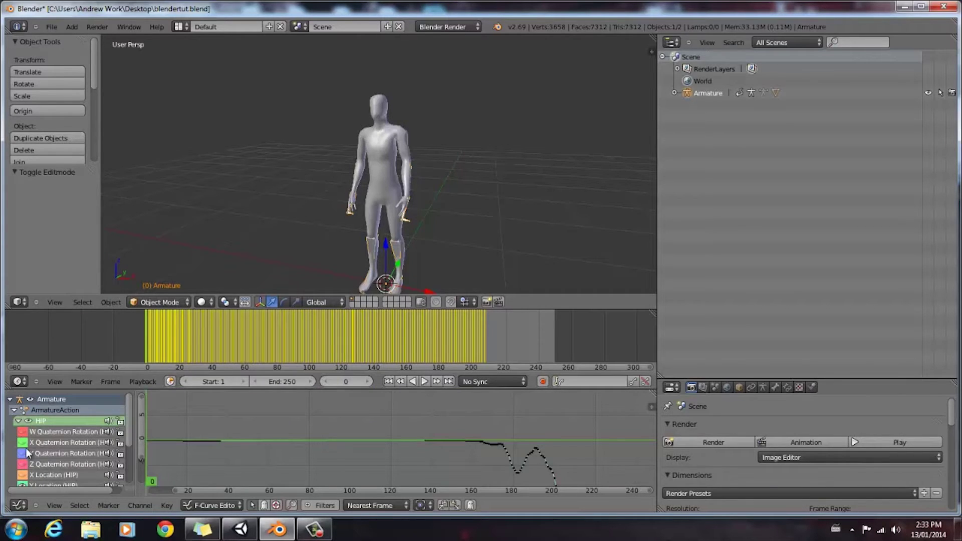
click(19, 423)
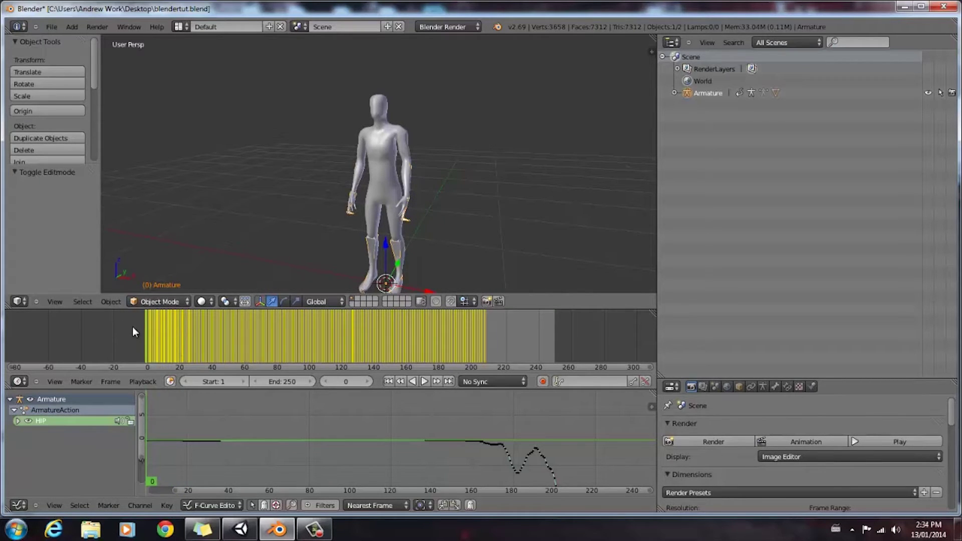
mouse_move(143, 327)
mouse_down()
mouse_move(234, 324)
mouse_move(129, 327)
mouse_up()
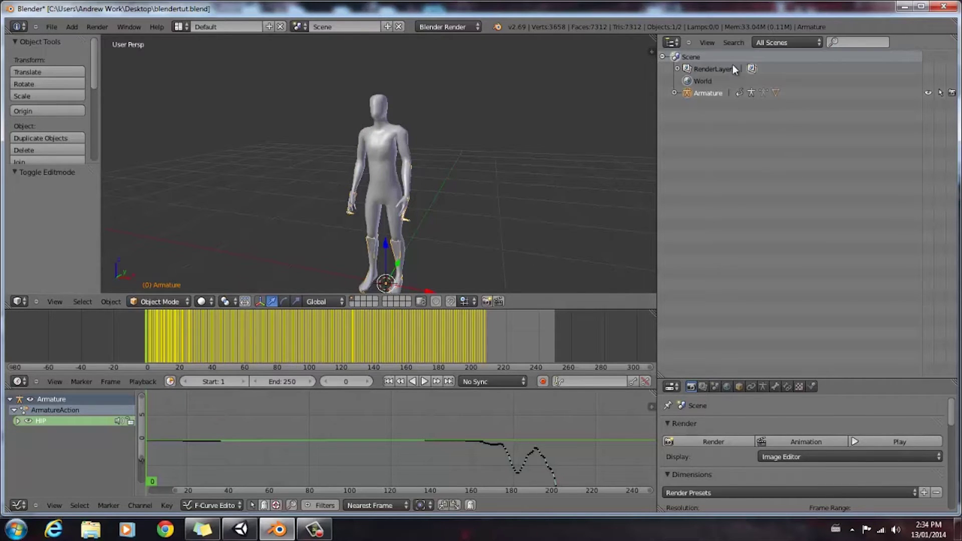
Step: Expand the armature hierarchy in the outliner from HIP through both leg chains to FOOT_LEFT and FOOT_RIGHT
click(675, 93)
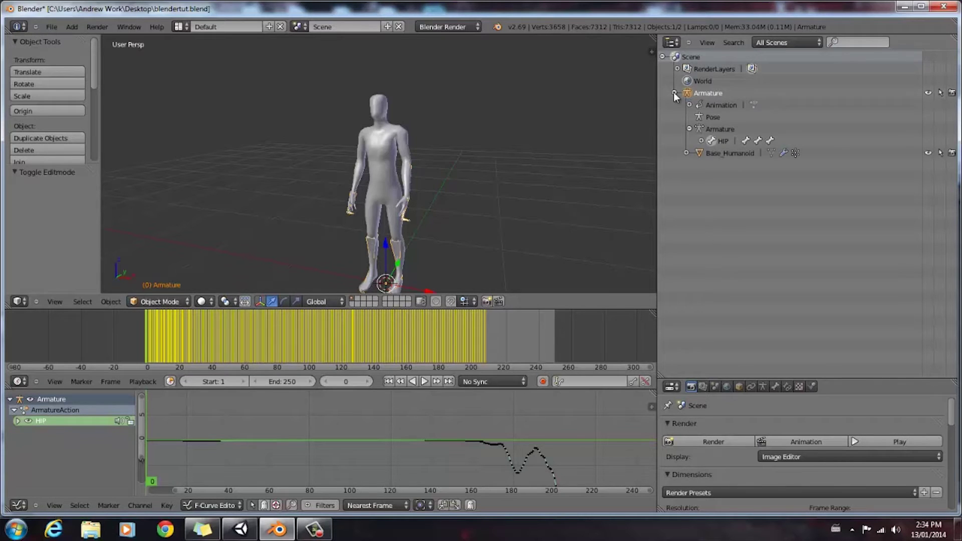
click(689, 129)
click(688, 128)
click(701, 140)
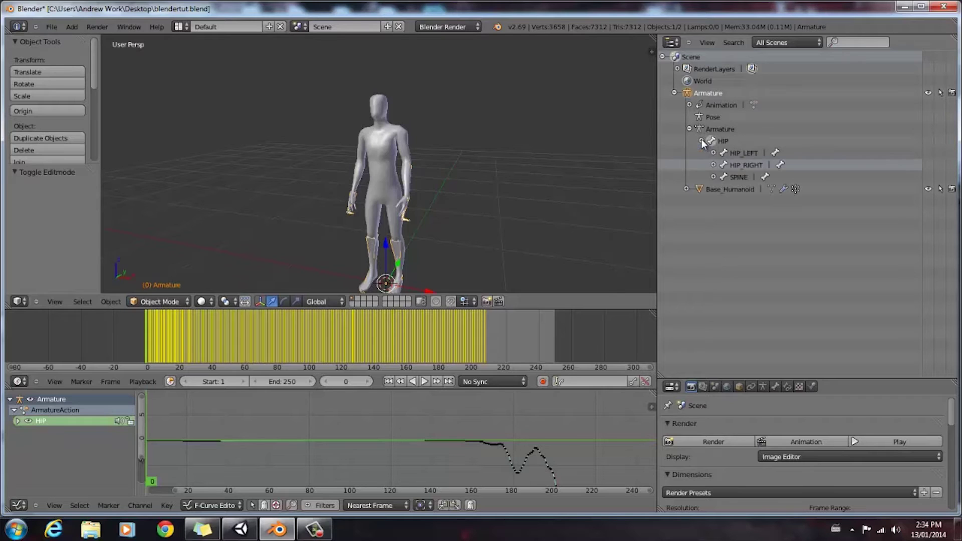
click(714, 154)
click(725, 165)
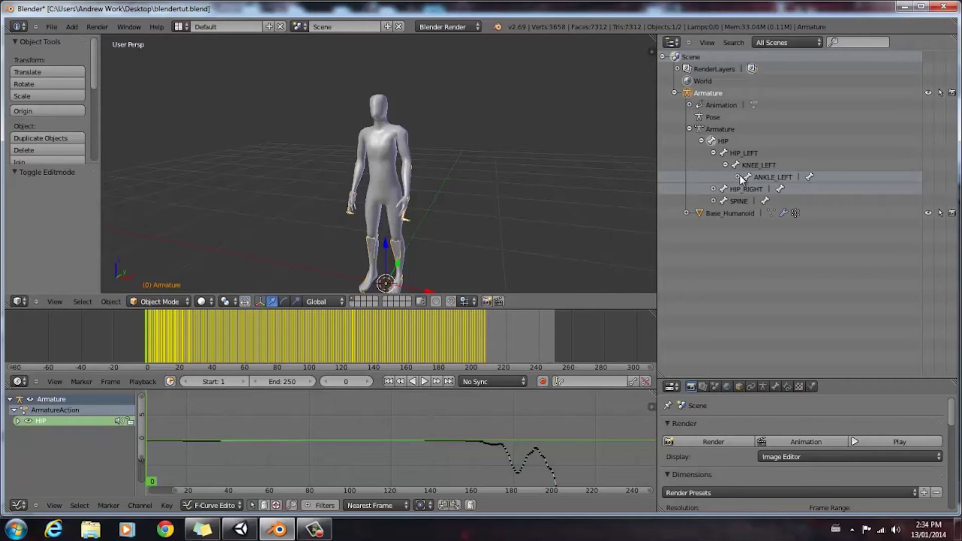
click(737, 177)
click(713, 201)
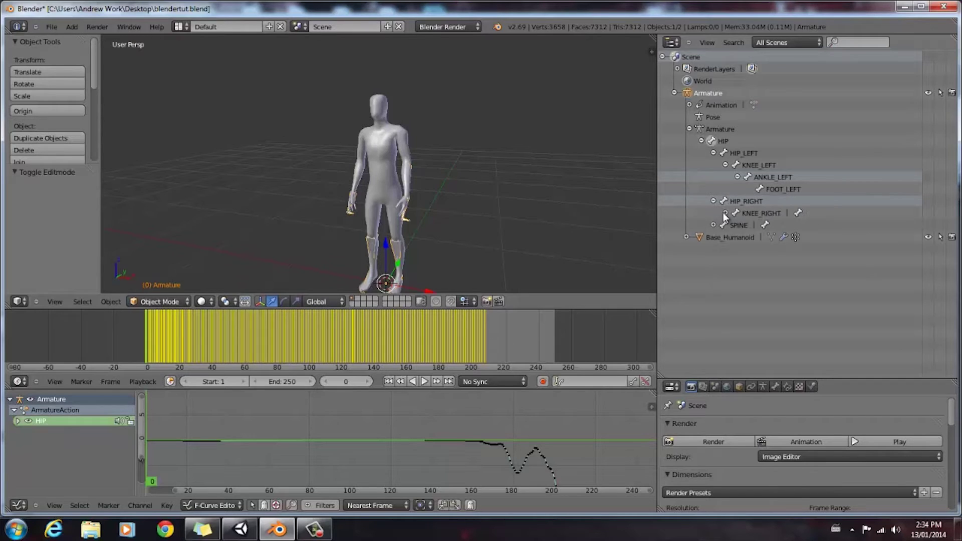
click(725, 213)
click(737, 225)
Step: Expand the SPINE bones in the outliner through both shoulders and arms to HAND_LEFT and HAND_RIGHT
click(713, 249)
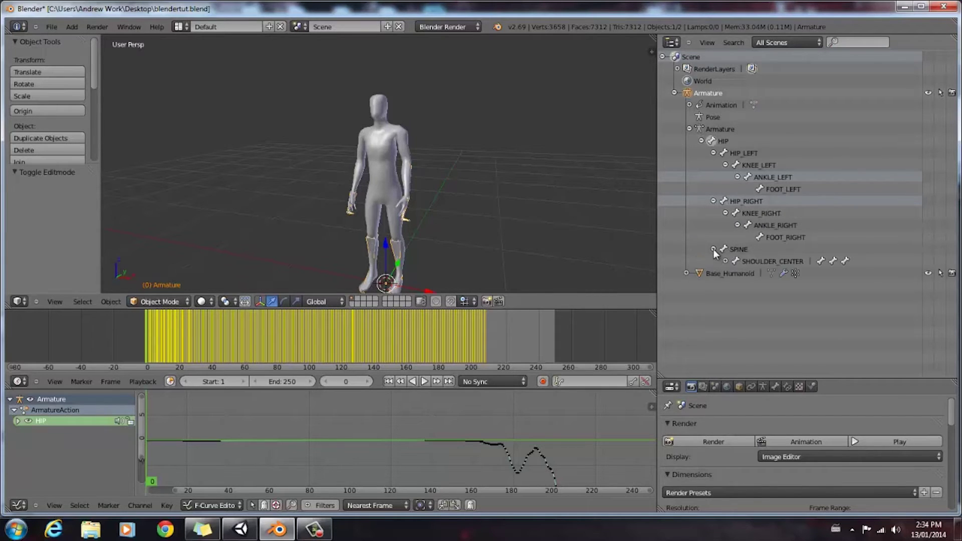
click(725, 261)
click(737, 285)
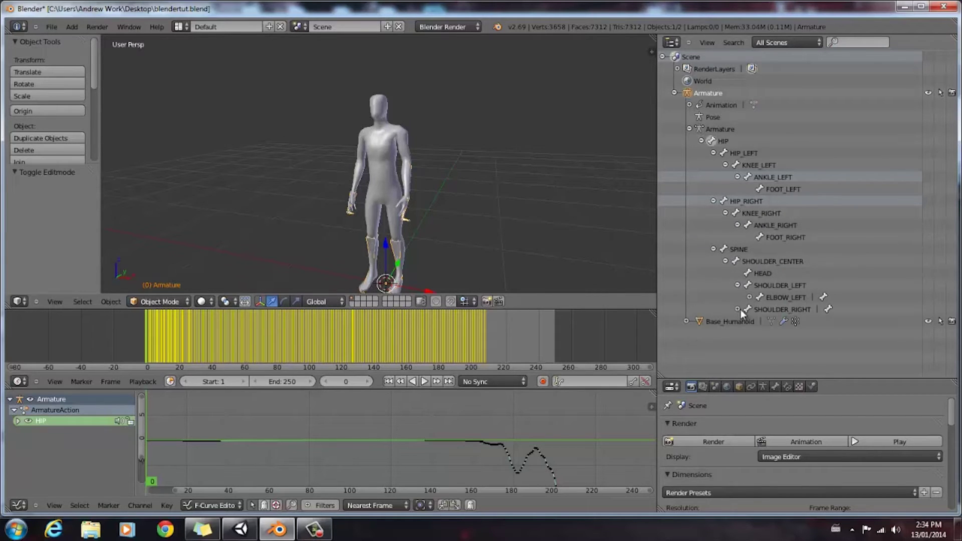
click(737, 309)
click(749, 297)
click(761, 309)
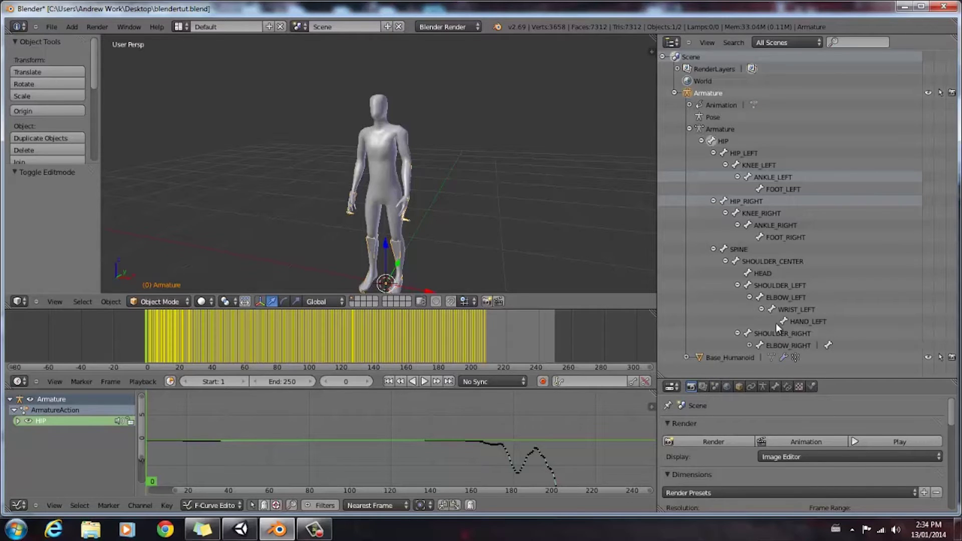
click(750, 346)
click(762, 357)
scroll(763, 356, down, 1)
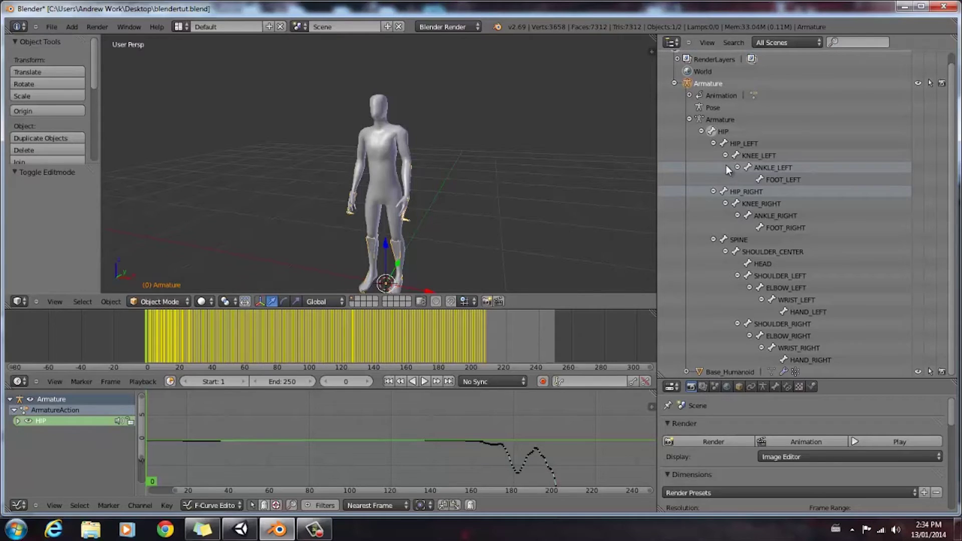
Step: Select the ANKLE_RIGHT bone, enlarge the Graph Editor upward, and expand the bone's animation channels
click(748, 216)
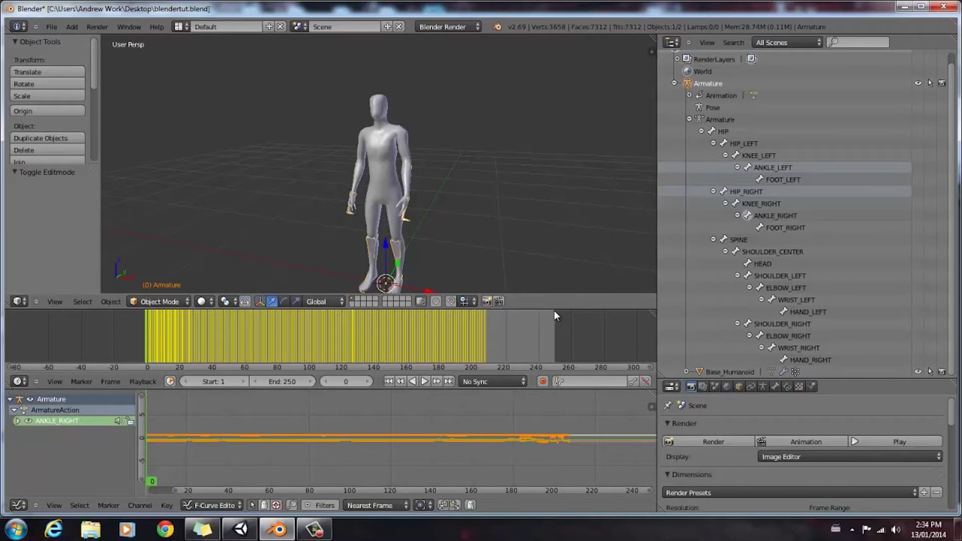
drag(554, 309, 554, 182)
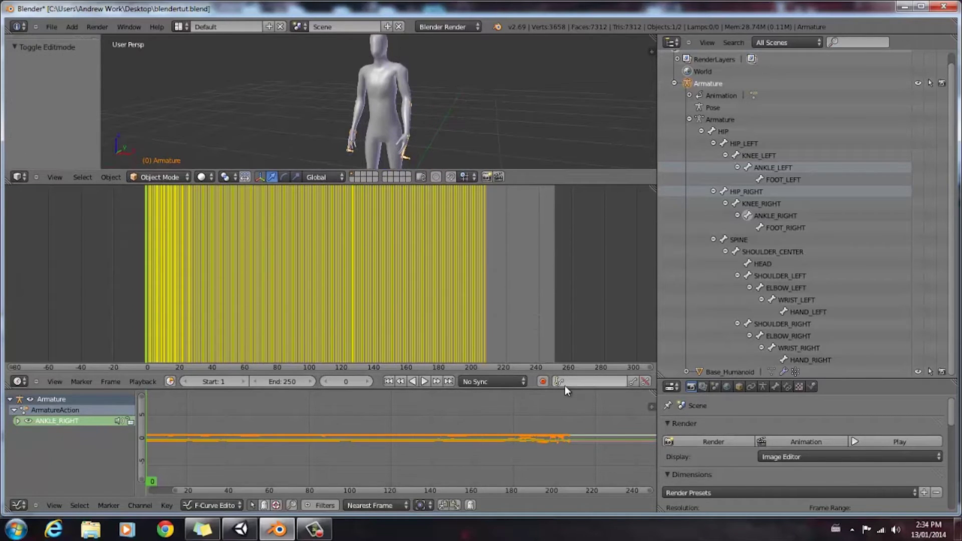
drag(566, 391, 567, 262)
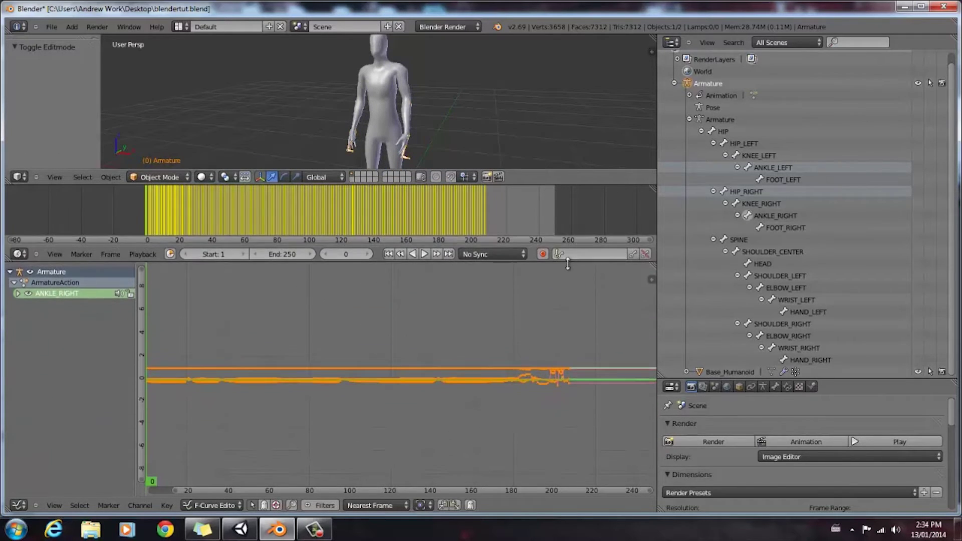
click(17, 293)
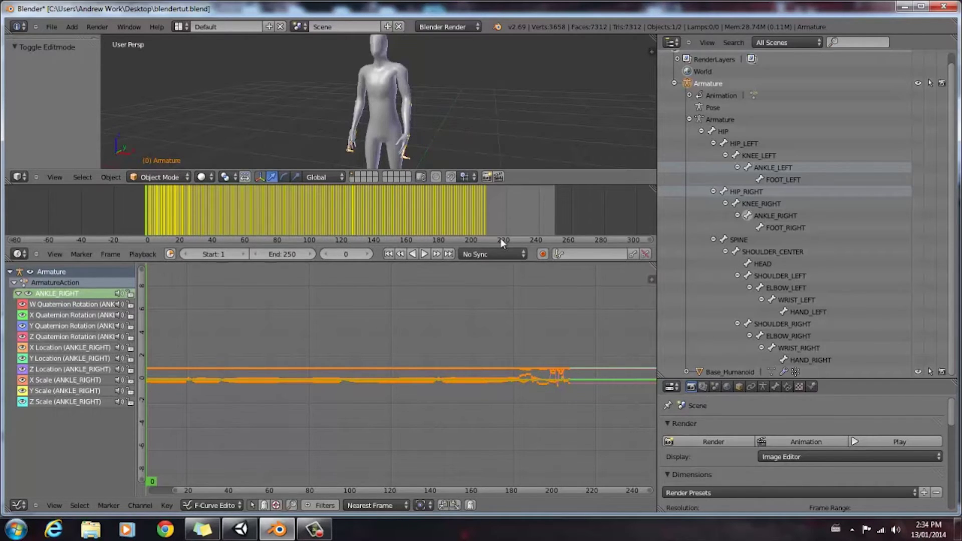
Step: Hide all ANKLE_RIGHT curves in the Graph Editor except Z Quaternion Rotation
scroll(431, 114, down, 3)
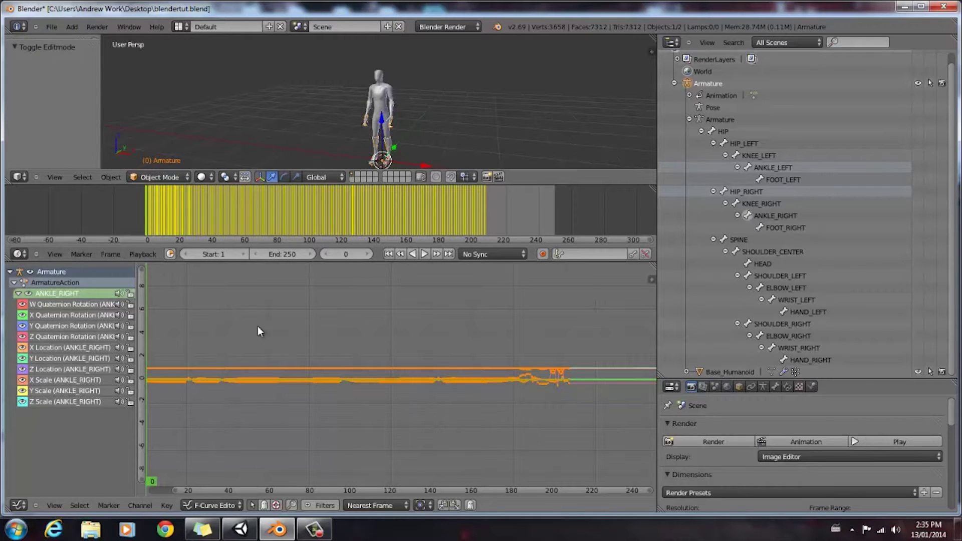
ctrl+middle_drag(504, 432, 488, 362)
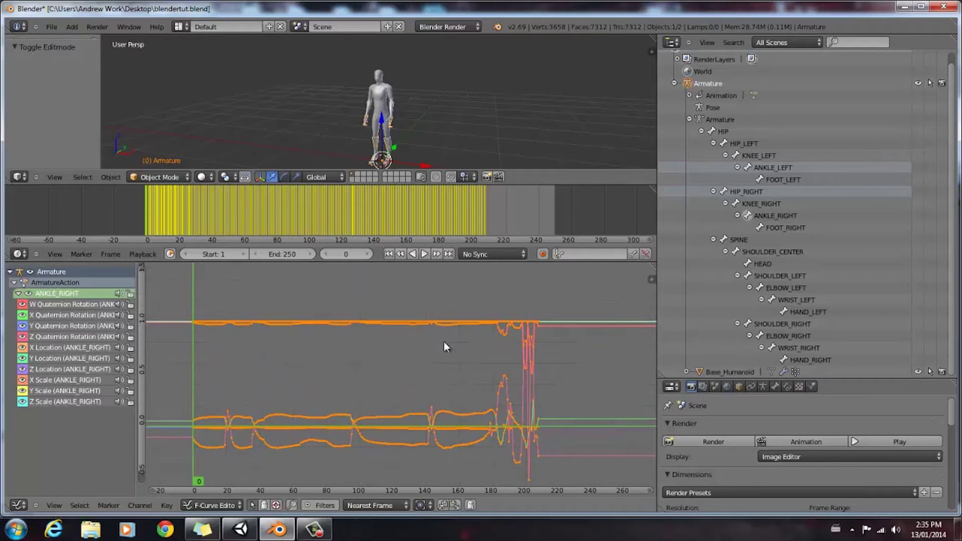
click(28, 293)
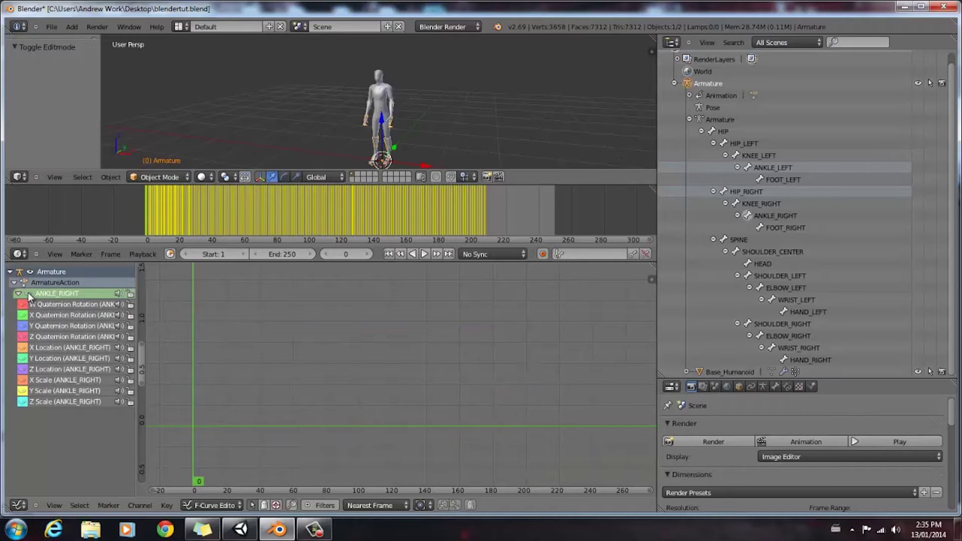
click(22, 338)
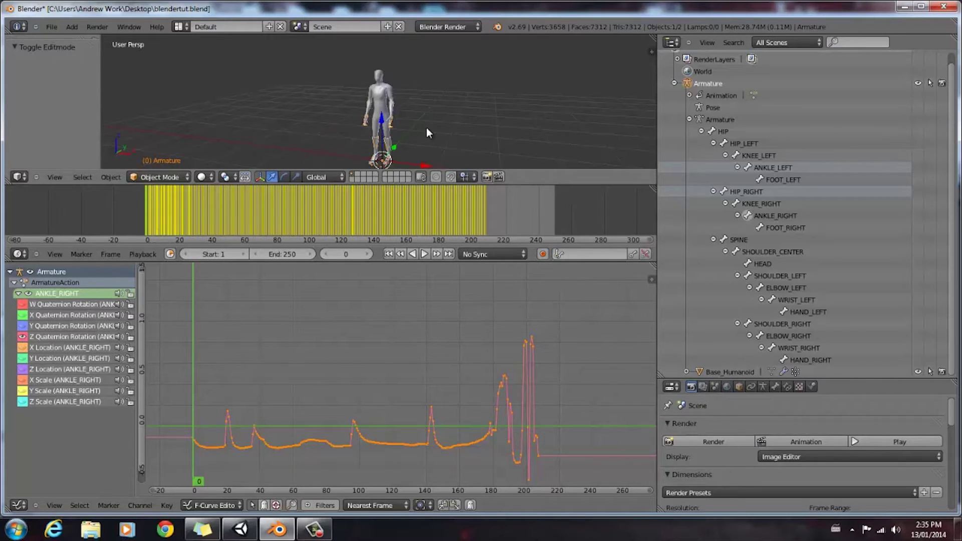
Step: Examine the feet up close from the side while scrubbing the first few frames, and return to frame 0
scroll(427, 132, up, 5)
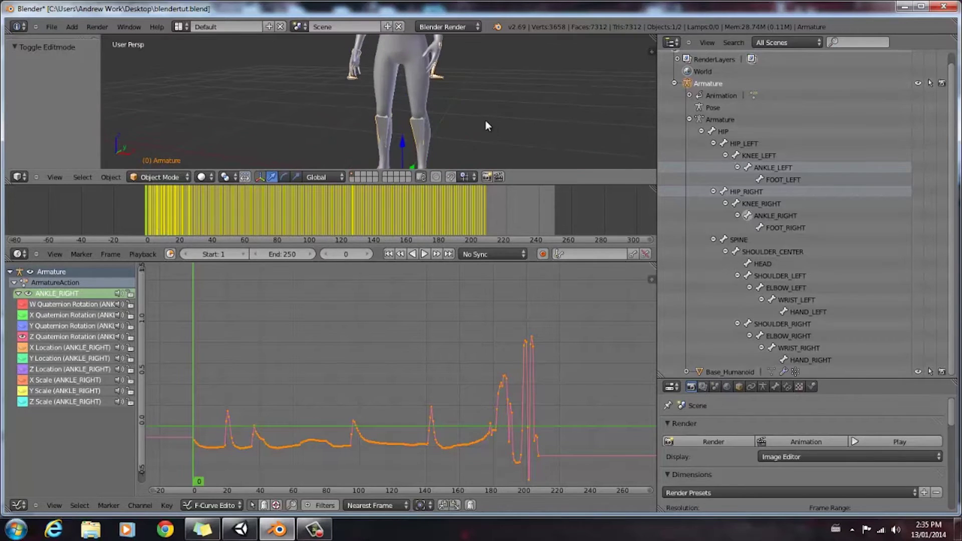
shift+middle_drag(489, 122, 488, 73)
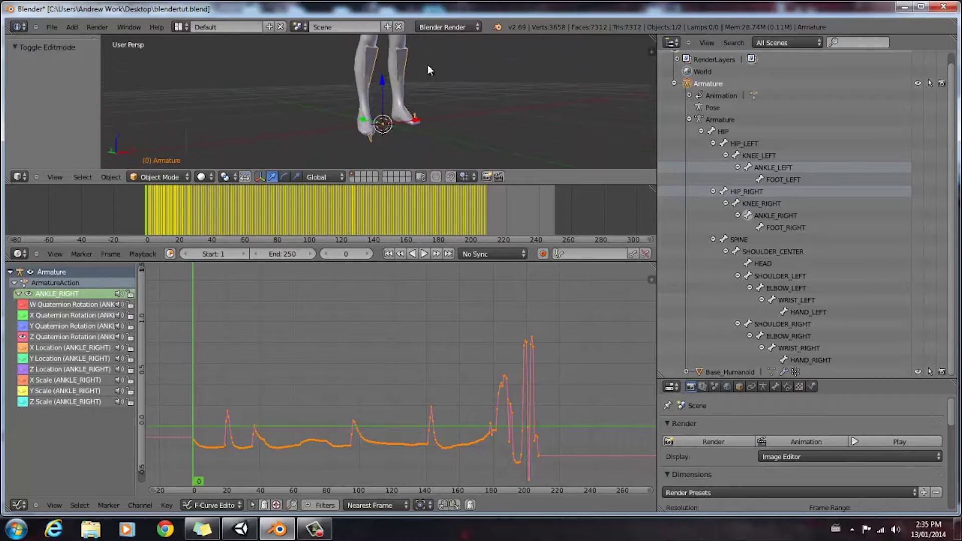
middle_drag(428, 65, 591, 76)
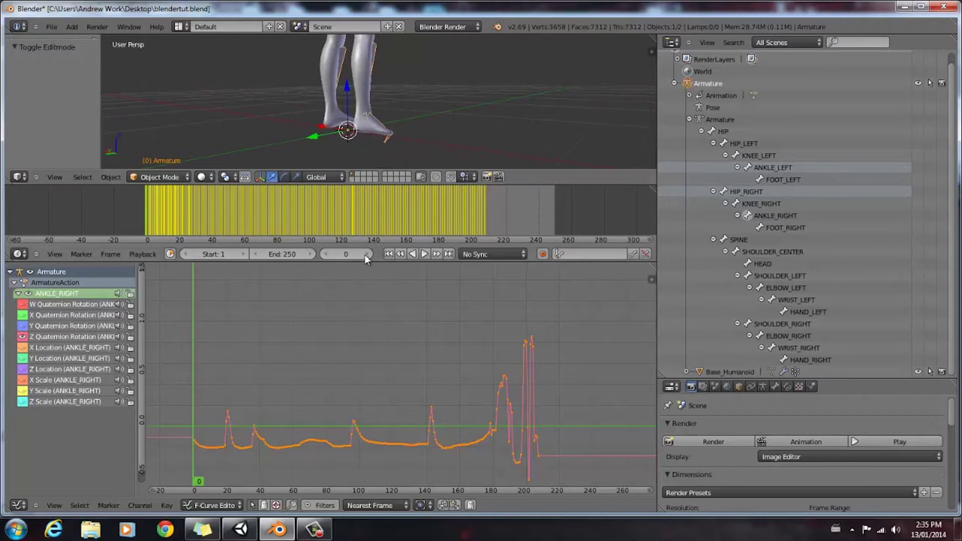
mouse_move(142, 212)
mouse_down()
mouse_move(169, 214)
mouse_move(130, 208)
mouse_up()
drag(146, 208, 154, 210)
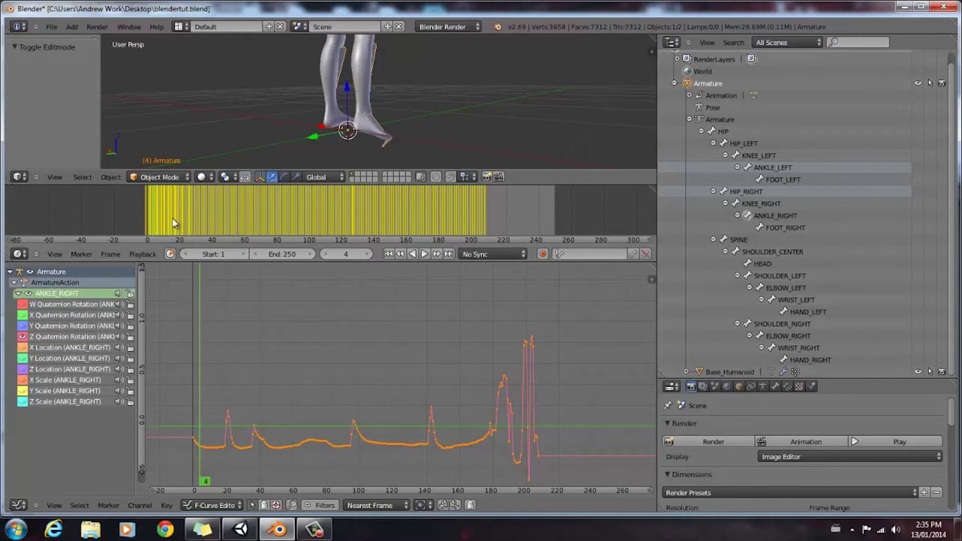
drag(173, 218, 131, 216)
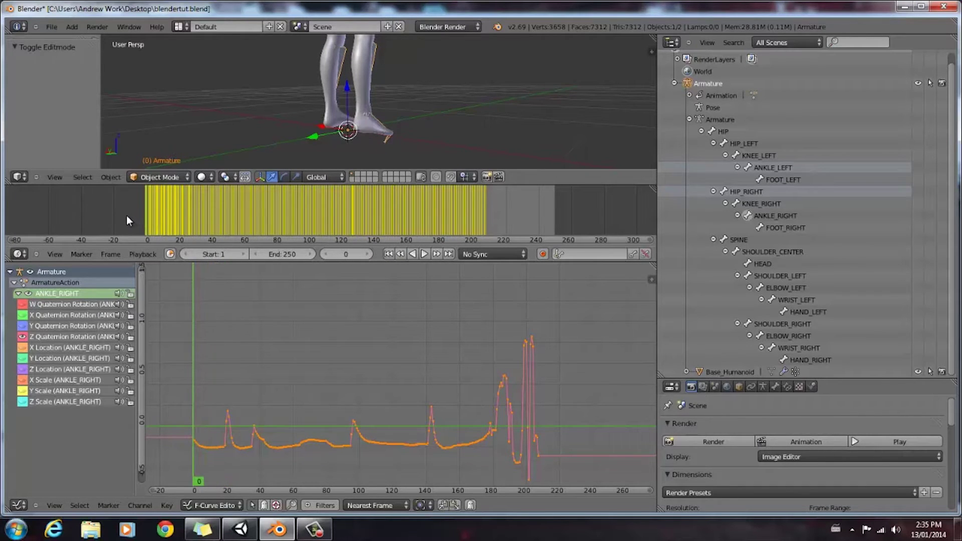
middle_drag(331, 165, 333, 74)
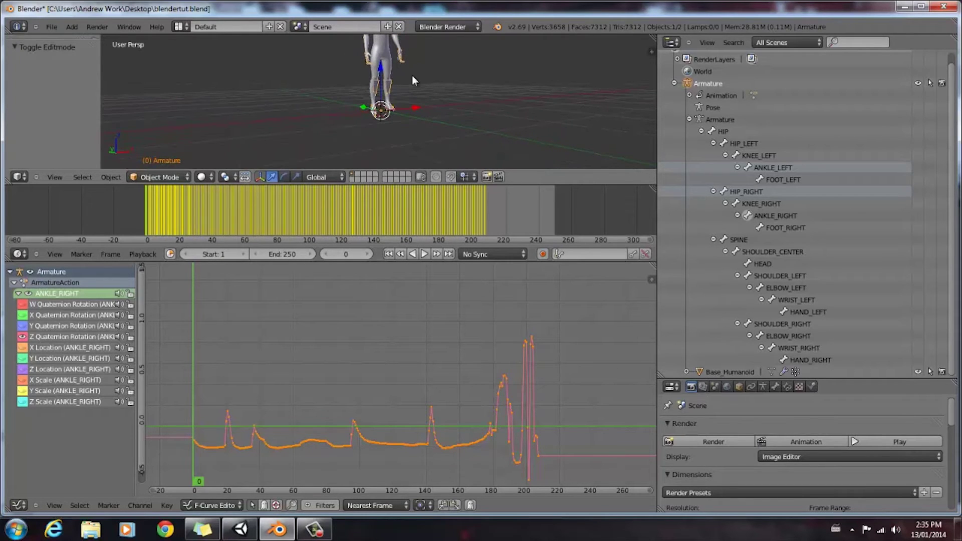
middle_drag(428, 81, 350, 95)
scroll(461, 125, up, 5)
middle_drag(461, 124, 485, 108)
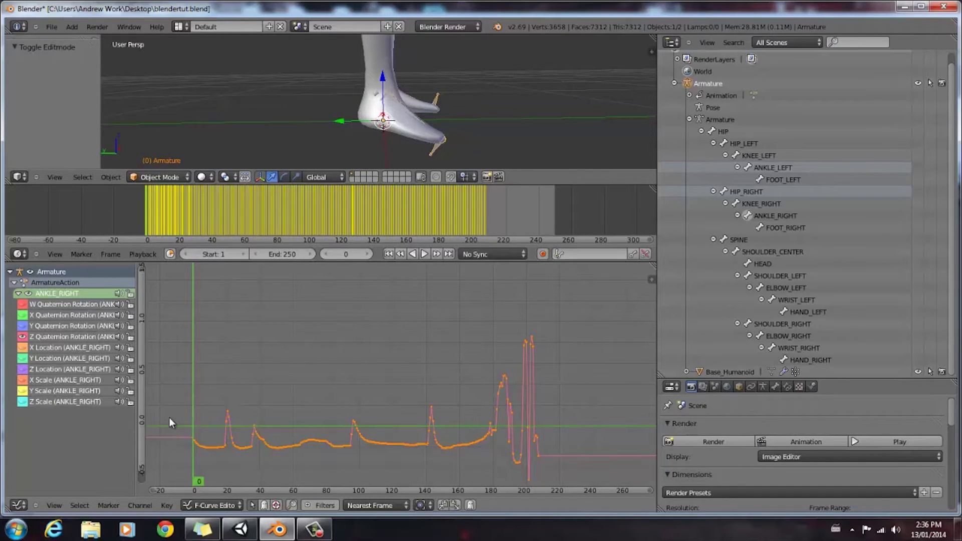
Step: Raise the frame 0 keyframe of ANKLE_RIGHT's Z Quaternion Rotation curve by about 0.106, onto the zero line
scroll(169, 417, up, 3)
middle_drag(279, 398, 440, 314)
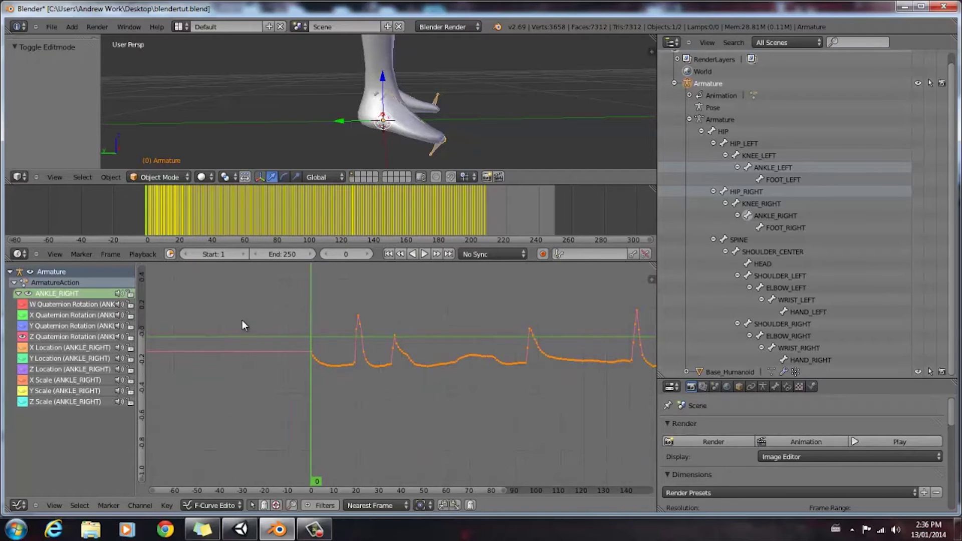
ctrl+middle_drag(242, 321, 216, 327)
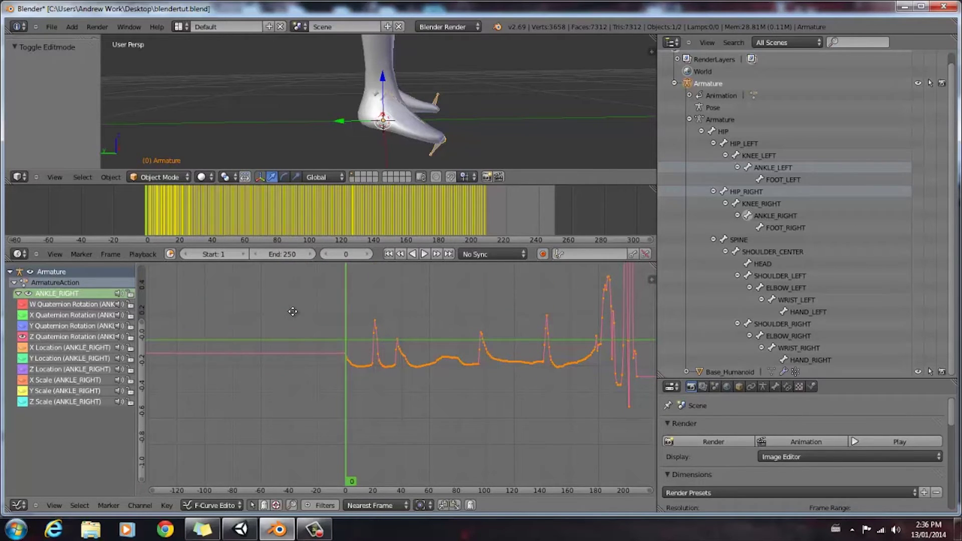
mouse_move(292, 311)
ctrl+middle_down()
mouse_move(292, 333)
mouse_move(297, 305)
mouse_move(294, 325)
mouse_move(280, 319)
mouse_move(316, 322)
mouse_move(305, 323)
mouse_move(315, 322)
mouse_move(306, 302)
ctrl+middle_up()
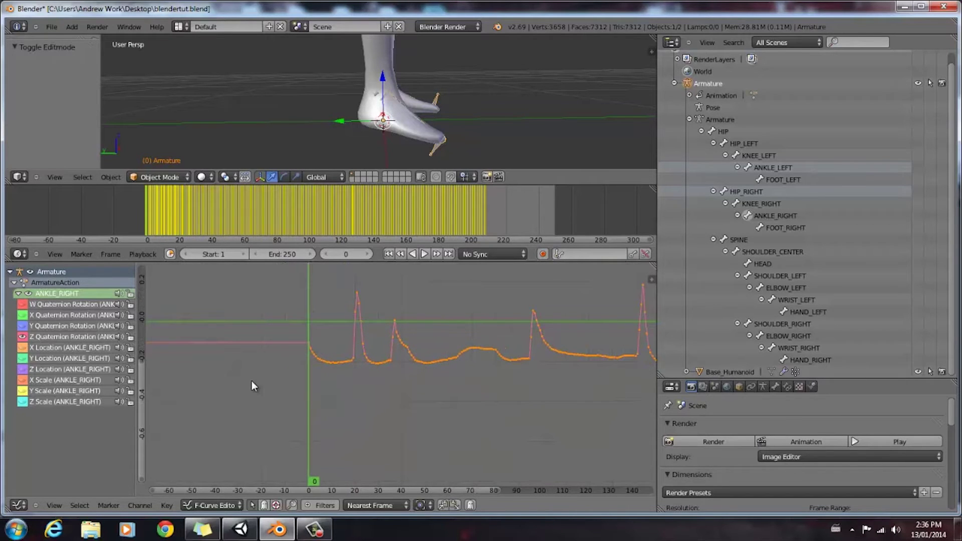
middle_drag(236, 374, 249, 356)
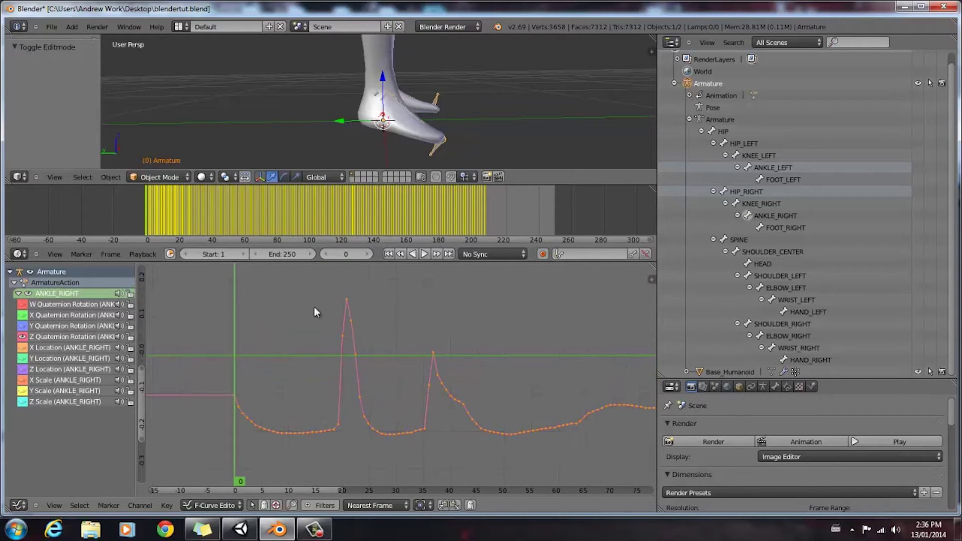
mouse_move(155, 208)
mouse_down()
mouse_move(134, 209)
mouse_move(155, 208)
mouse_move(143, 211)
mouse_up()
drag(254, 396, 257, 401)
click(233, 396)
key(g)
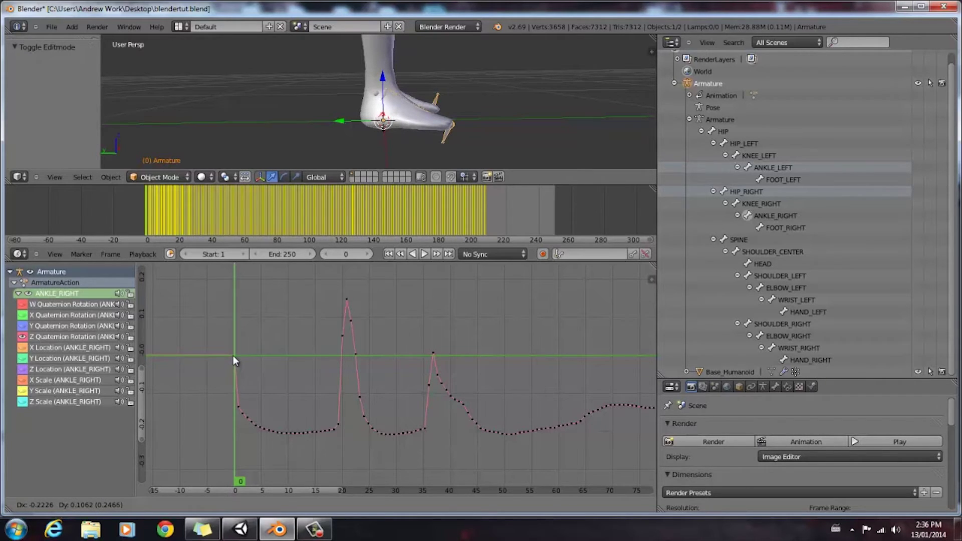
click(233, 355)
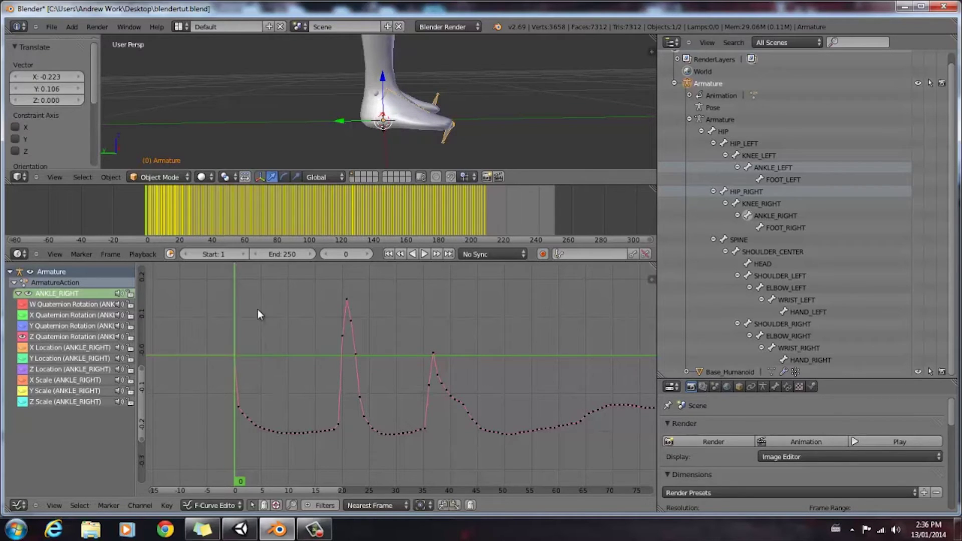
Step: Set the current frame to 120 and raise that frame's Z Quaternion Rotation keyframe by about 0.170, close to the zero line
drag(146, 215, 342, 213)
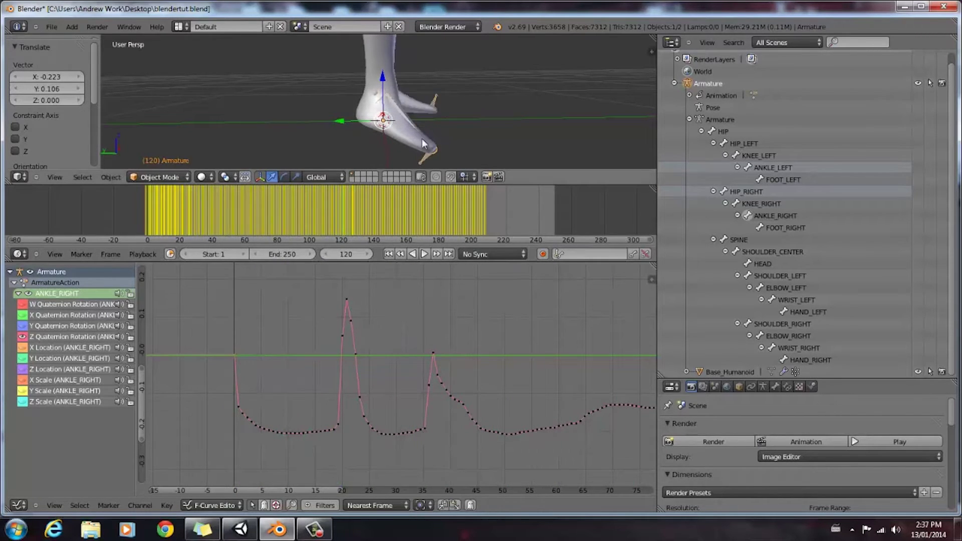
scroll(440, 115, down, 5)
scroll(483, 122, down, 3)
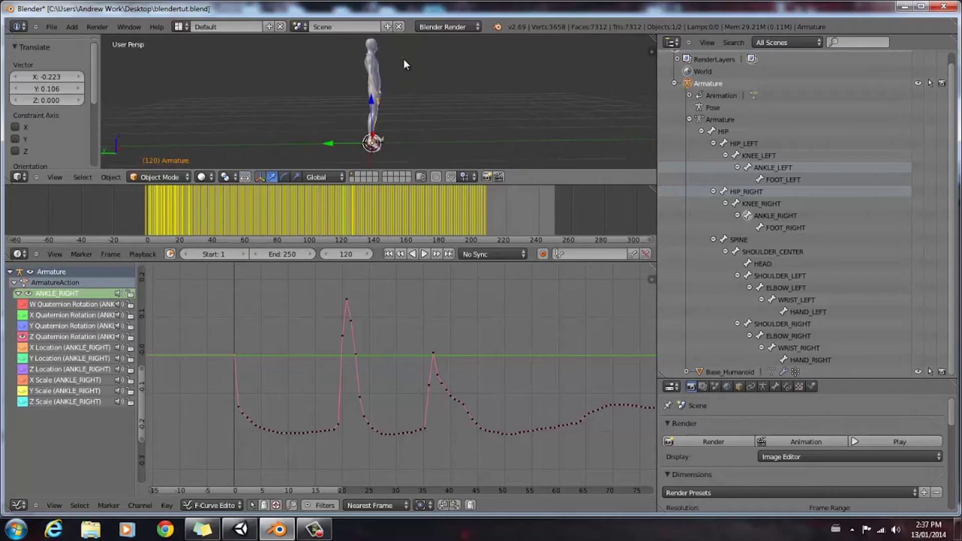
mouse_move(342, 213)
mouse_down()
mouse_move(207, 198)
mouse_move(344, 216)
mouse_up()
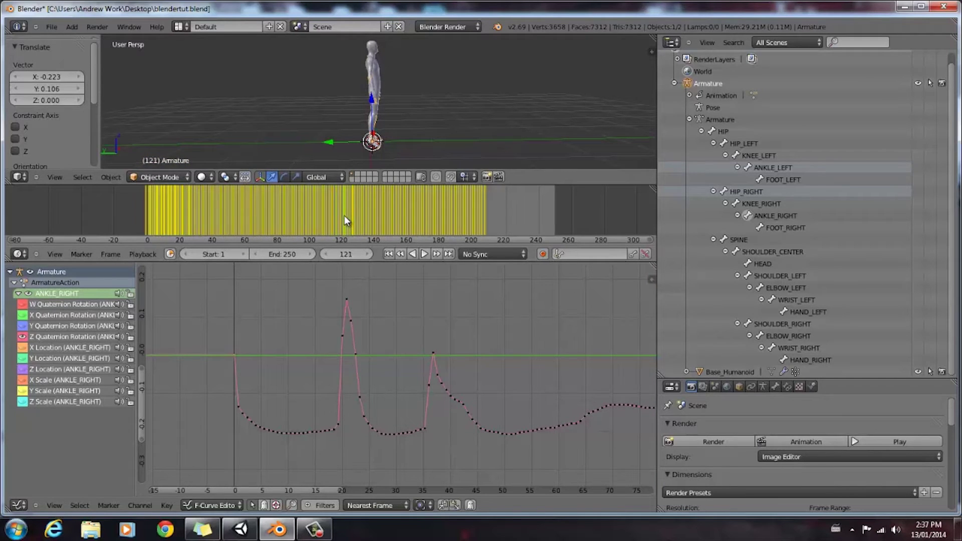
scroll(481, 366, down, 5)
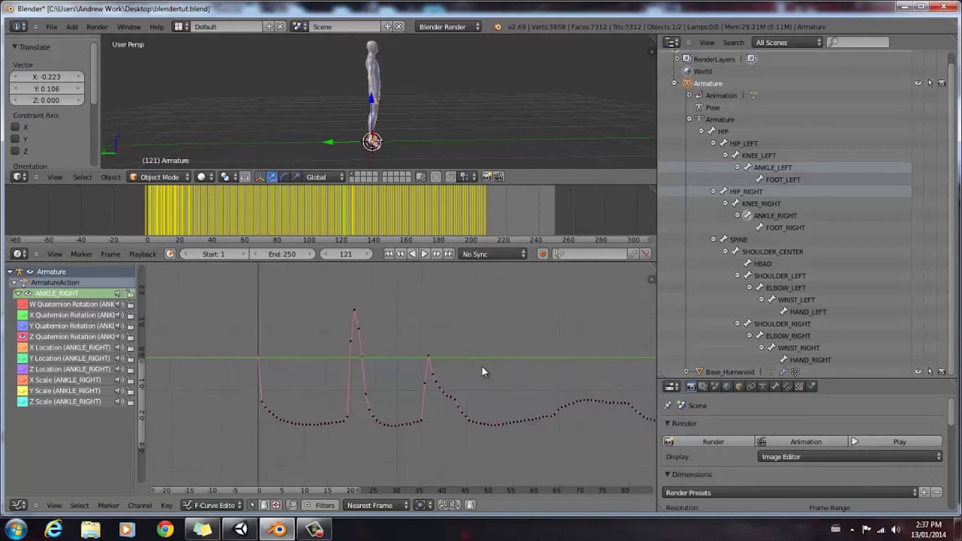
ctrl+middle_drag(482, 371, 337, 281)
scroll(386, 155, up, 6)
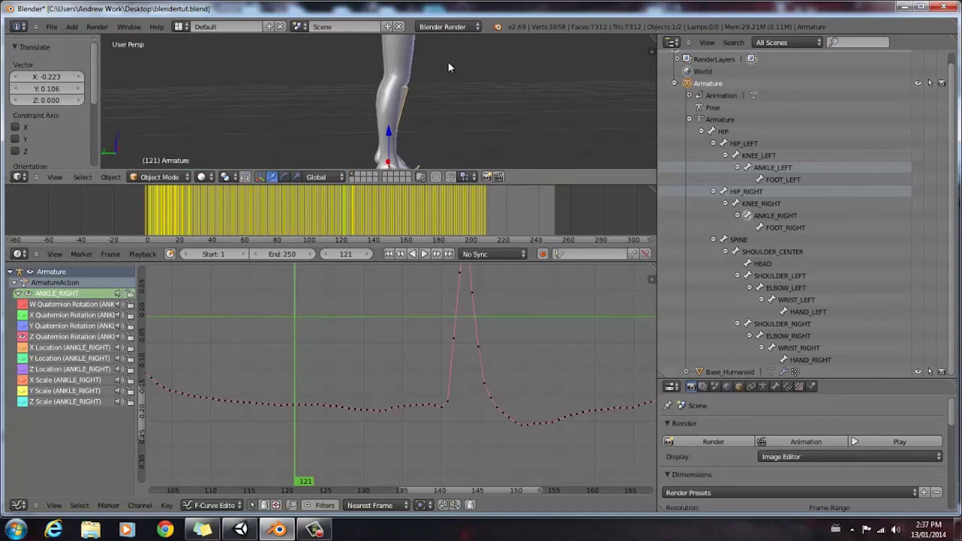
key(Left)
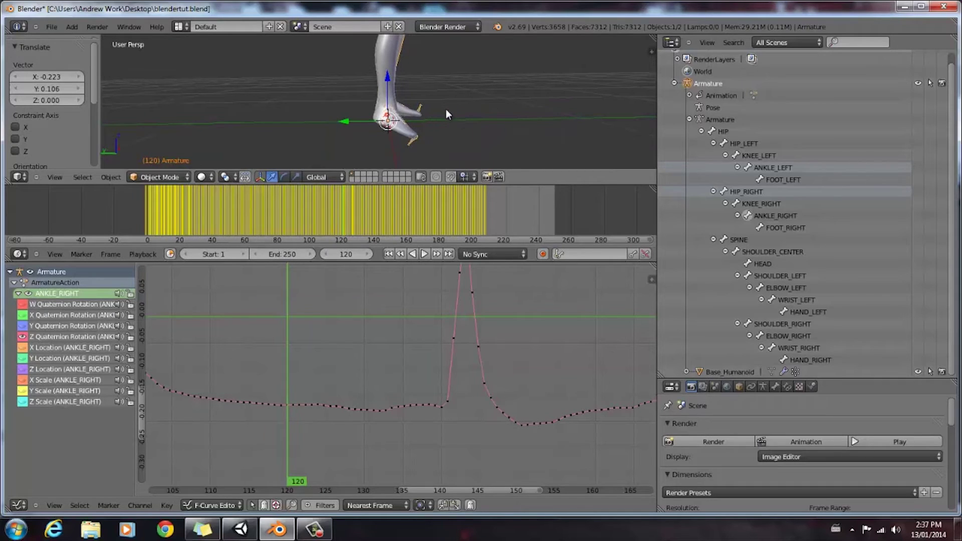
scroll(445, 109, up, 2)
scroll(496, 132, up, 3)
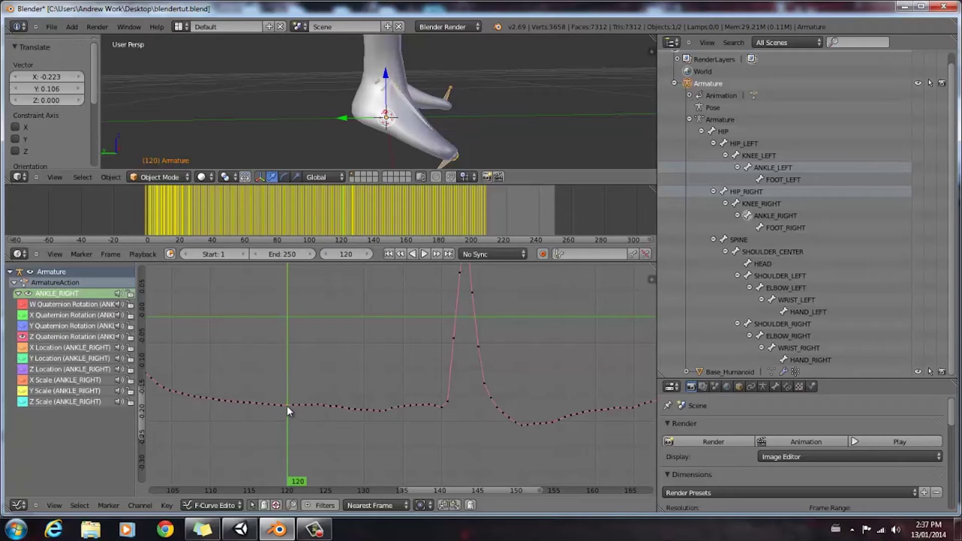
key(g)
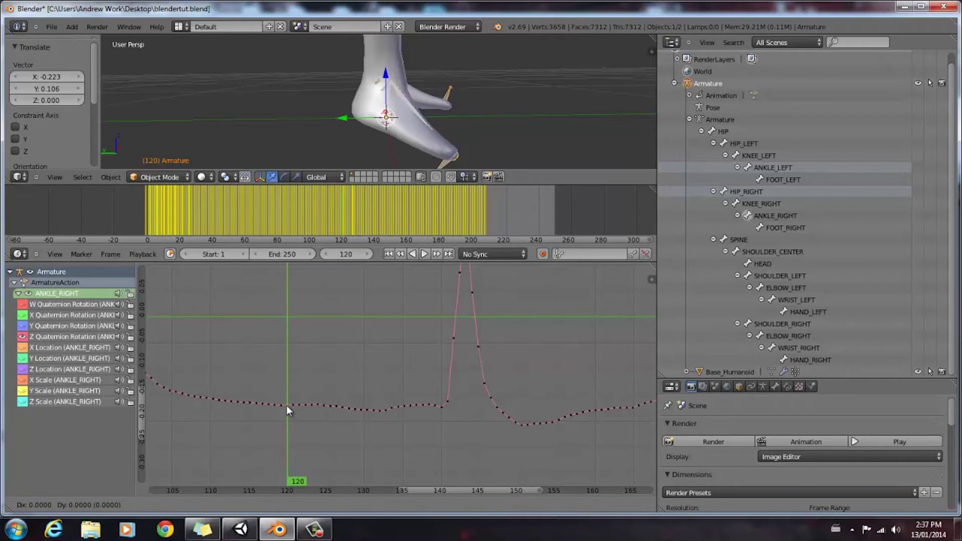
click(290, 318)
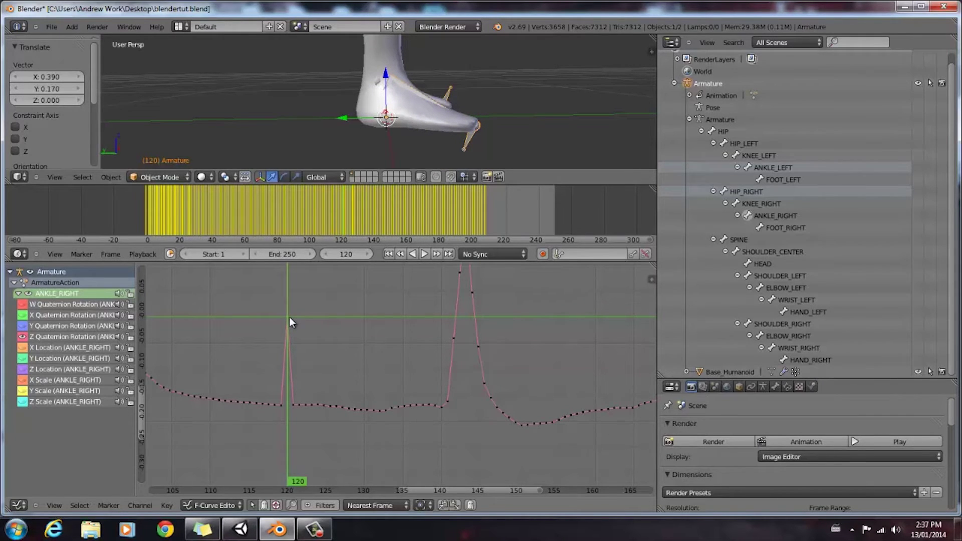
Step: Compare the foot pose at frames 120 and 121, and delete the Z Quaternion Rotation keyframes from about frame 5 to 112
ctrl+middle_drag(435, 447, 395, 469)
scroll(369, 378, down, 2)
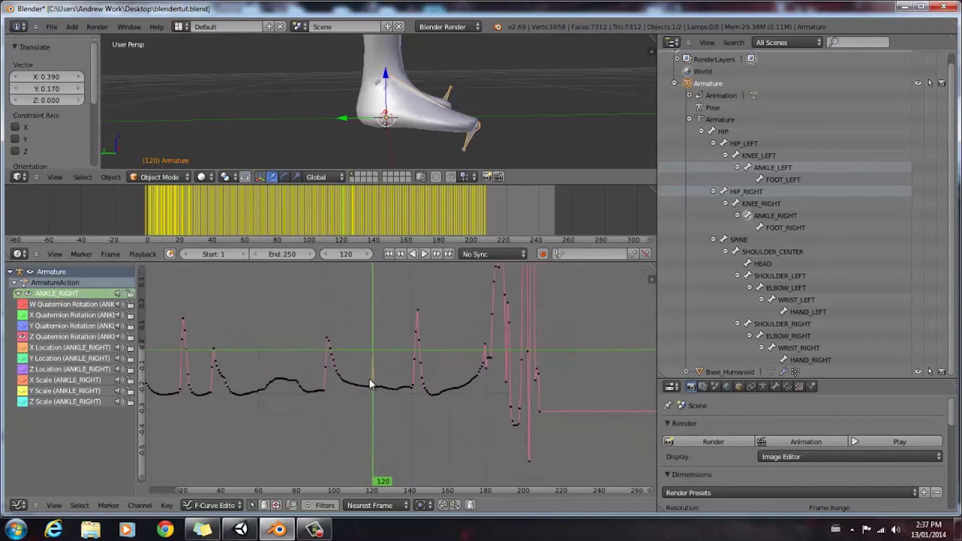
middle_drag(317, 425, 409, 432)
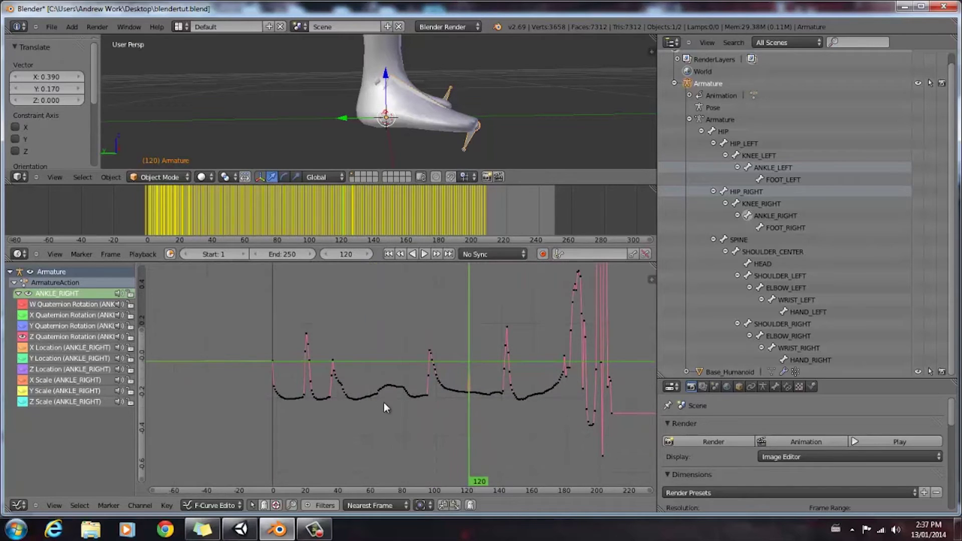
key(Right)
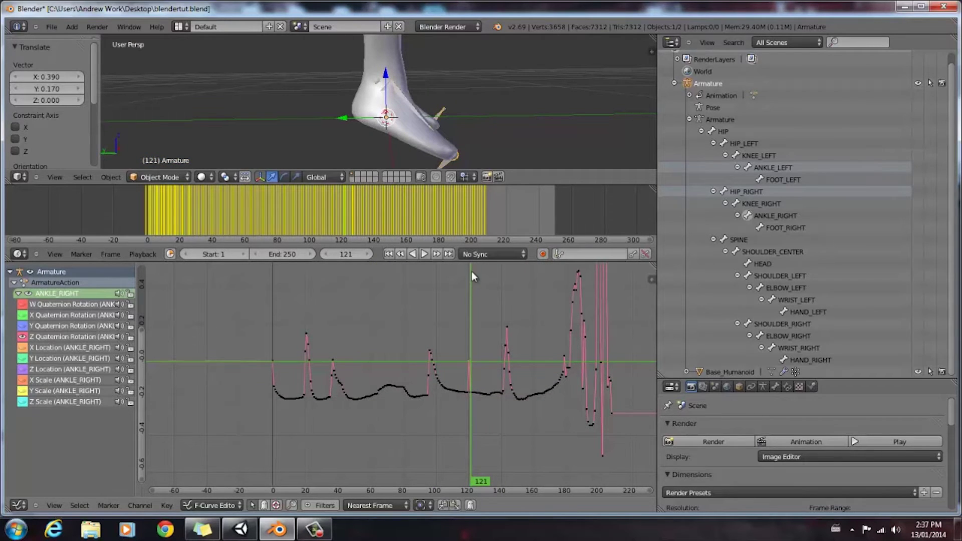
key(Left)
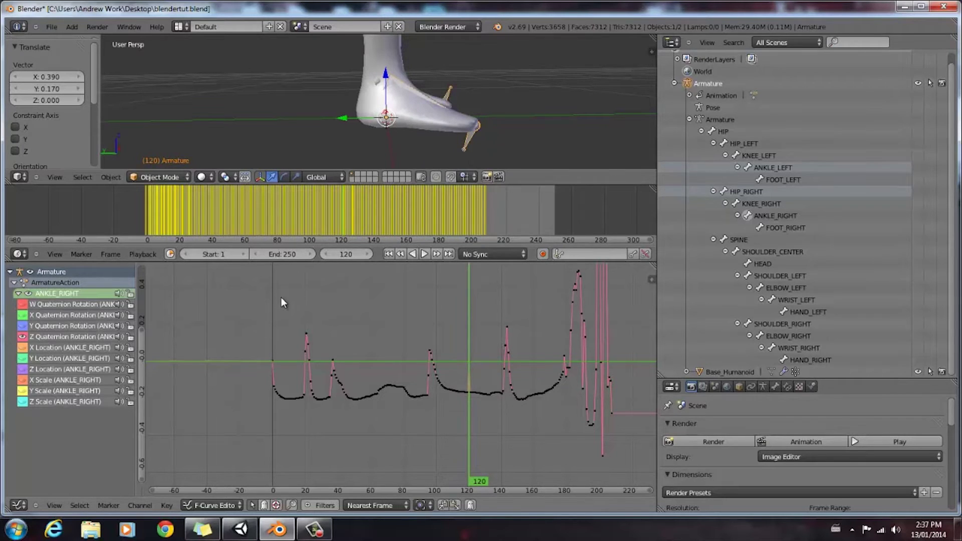
drag(281, 302, 455, 440)
key(x)
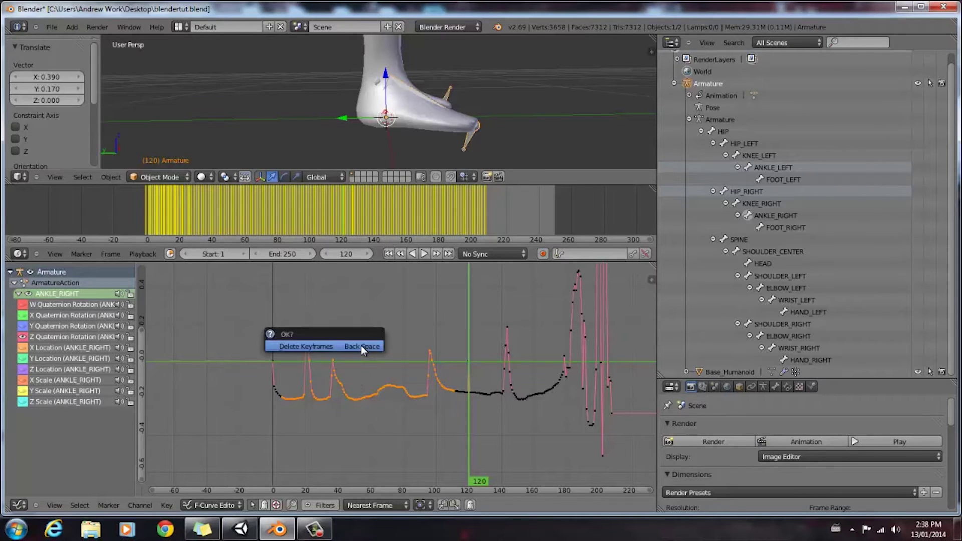
click(362, 346)
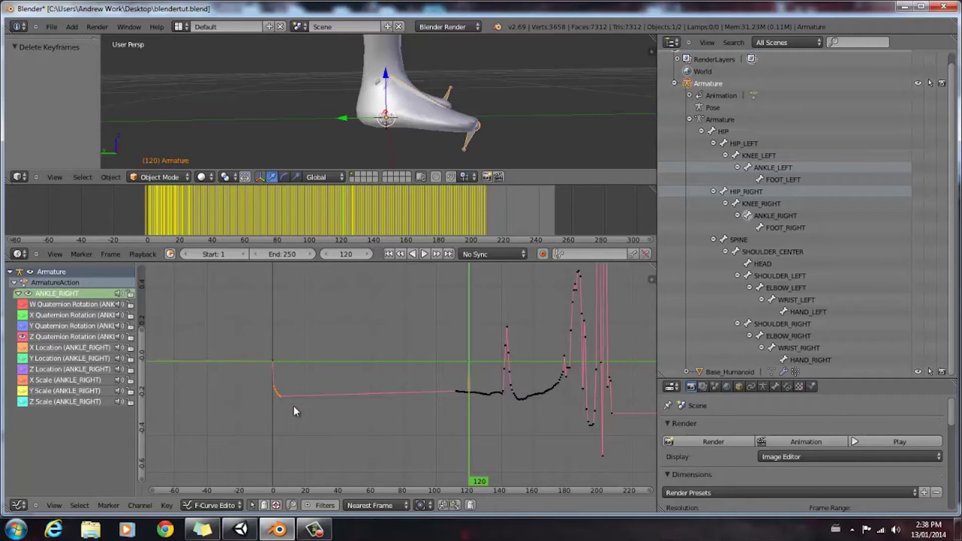
Step: Delete the leftover Z Quaternion Rotation keyframes just after frame 0 and just before frame 120, keeping the two raised keys
key(x)
click(281, 400)
drag(415, 350, 468, 414)
ctrl+middle_drag(471, 383, 500, 309)
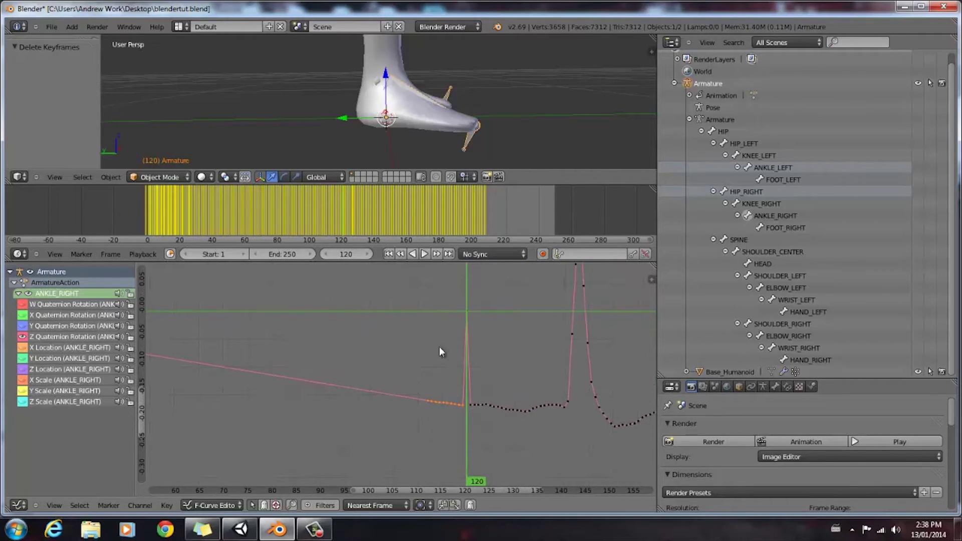
key(x)
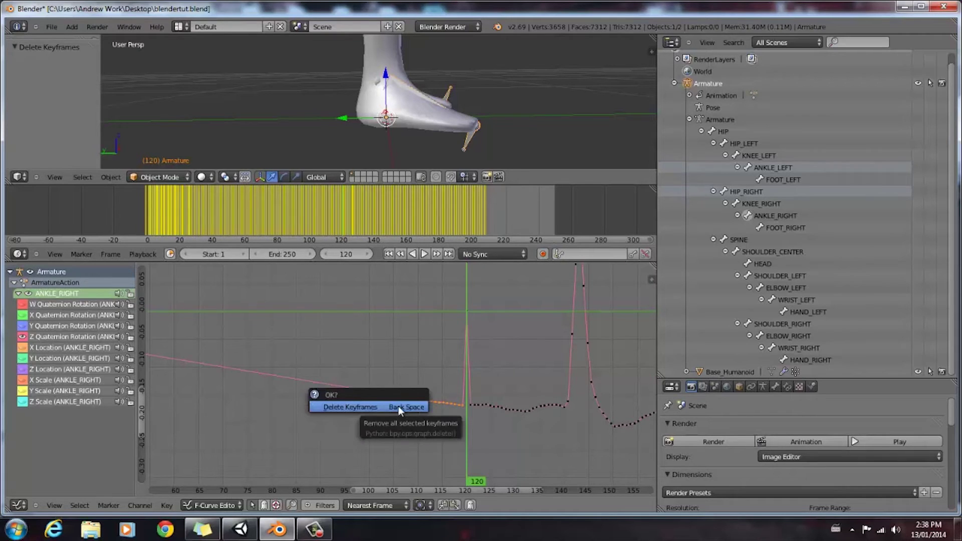
click(399, 407)
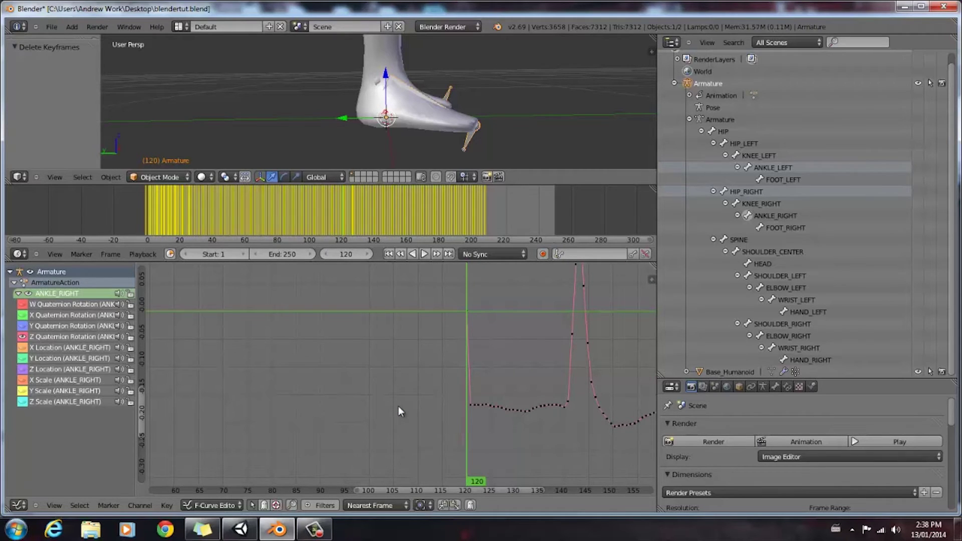
Step: Return to frame 0 and display ANKLE_RIGHT's Y Quaternion Rotation curve instead of the Z Quaternion Rotation curve
mouse_move(399, 412)
ctrl+middle_down()
mouse_move(412, 401)
mouse_move(425, 414)
mouse_move(387, 414)
ctrl+middle_up()
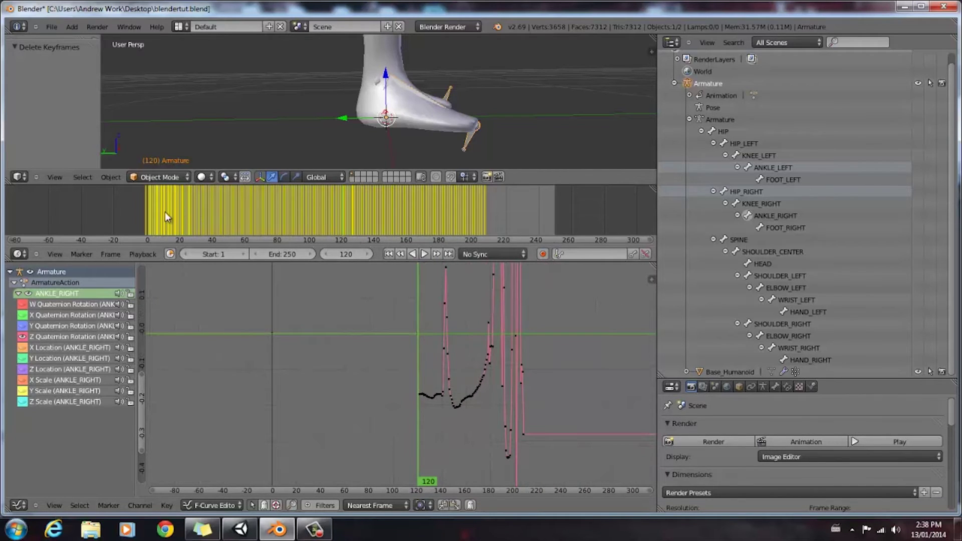
drag(160, 211, 119, 237)
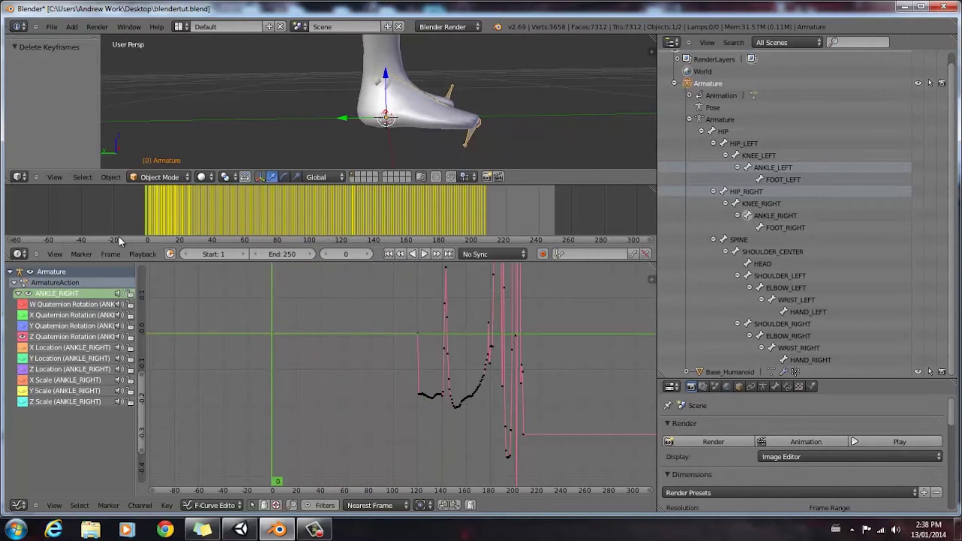
middle_drag(589, 117, 350, 92)
scroll(420, 129, down, 3)
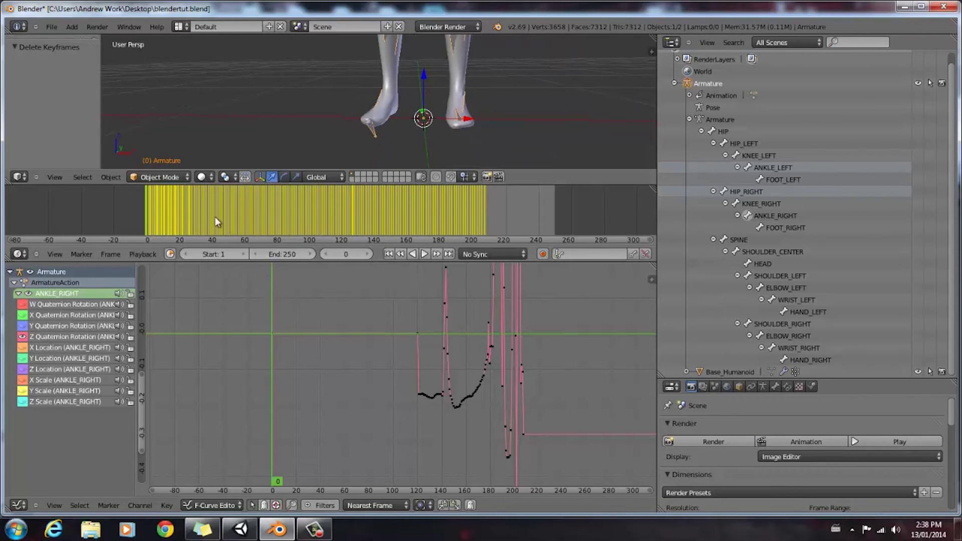
drag(144, 208, 115, 219)
click(23, 336)
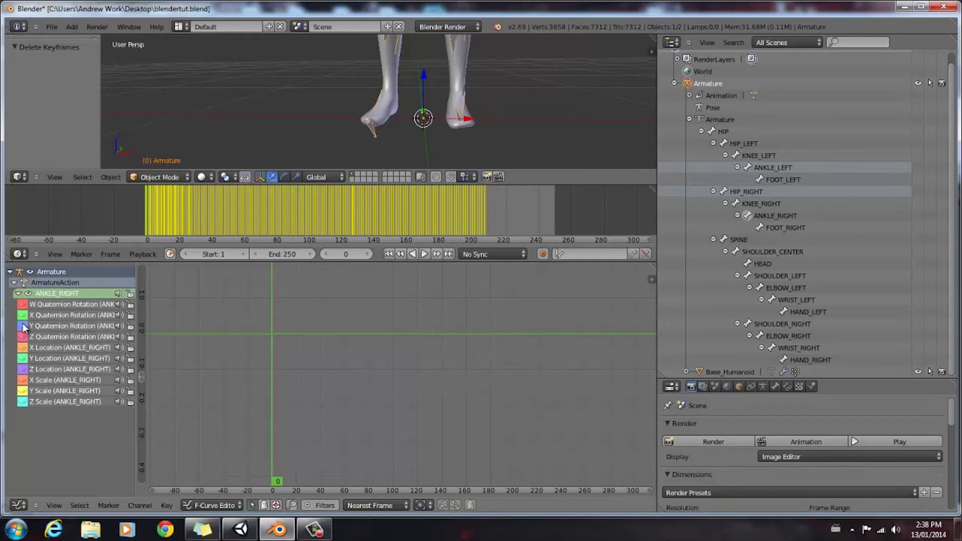
click(22, 326)
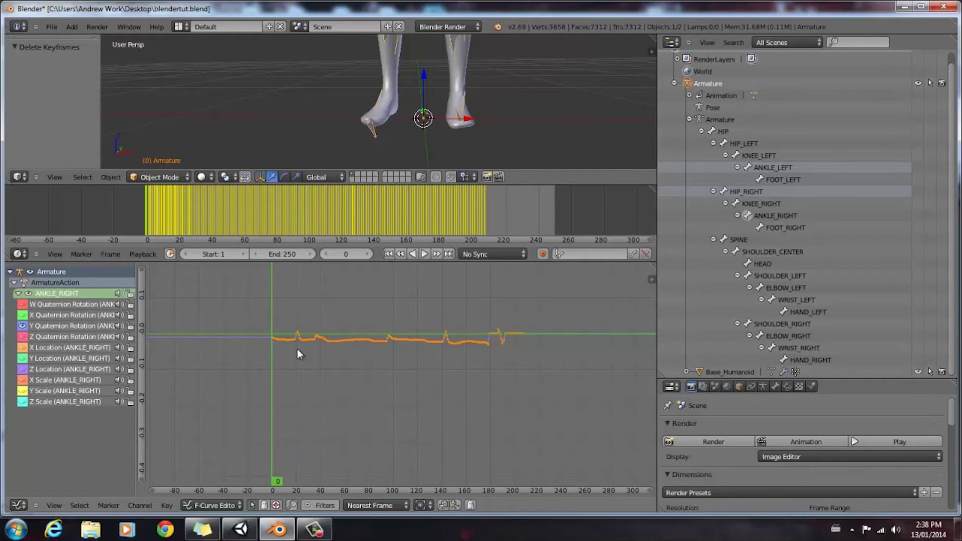
Step: Lower the frame 0 keyframe of ANKLE_RIGHT's Y Quaternion Rotation curve by about 0.002
mouse_move(150, 220)
mouse_down()
mouse_move(188, 227)
mouse_move(143, 220)
mouse_move(236, 230)
mouse_move(135, 218)
mouse_up()
scroll(217, 364, up, 2)
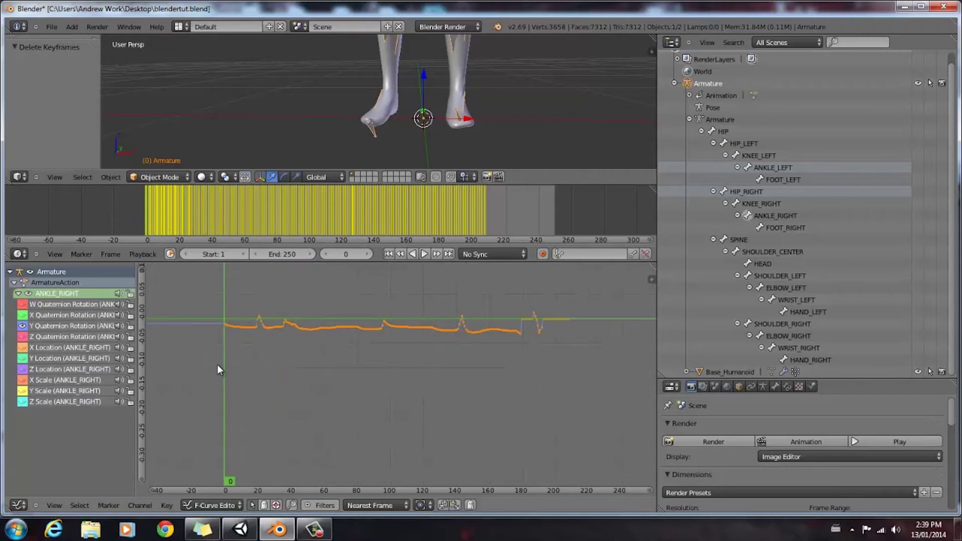
scroll(218, 365, up, 2)
ctrl+scroll(337, 350, left, 4)
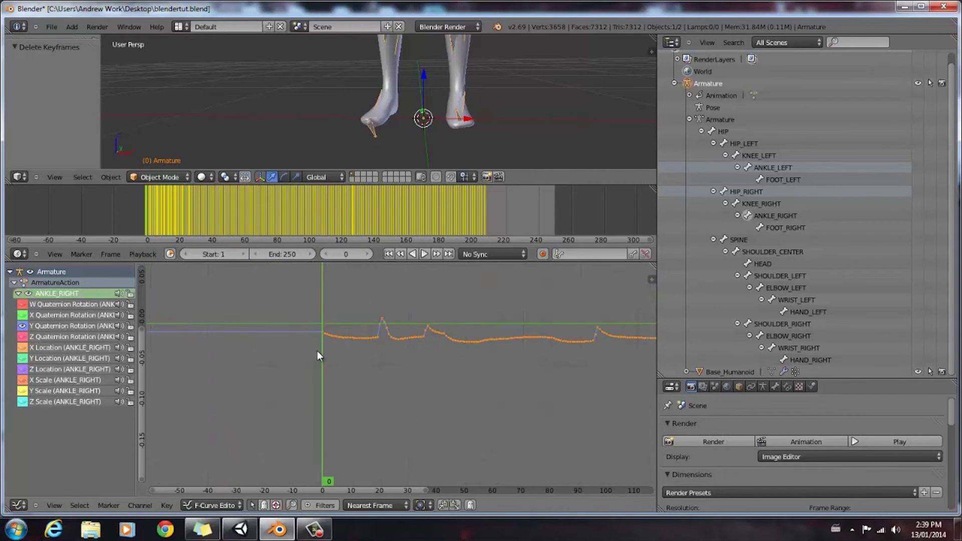
ctrl+middle_drag(317, 356, 326, 354)
drag(266, 323, 311, 357)
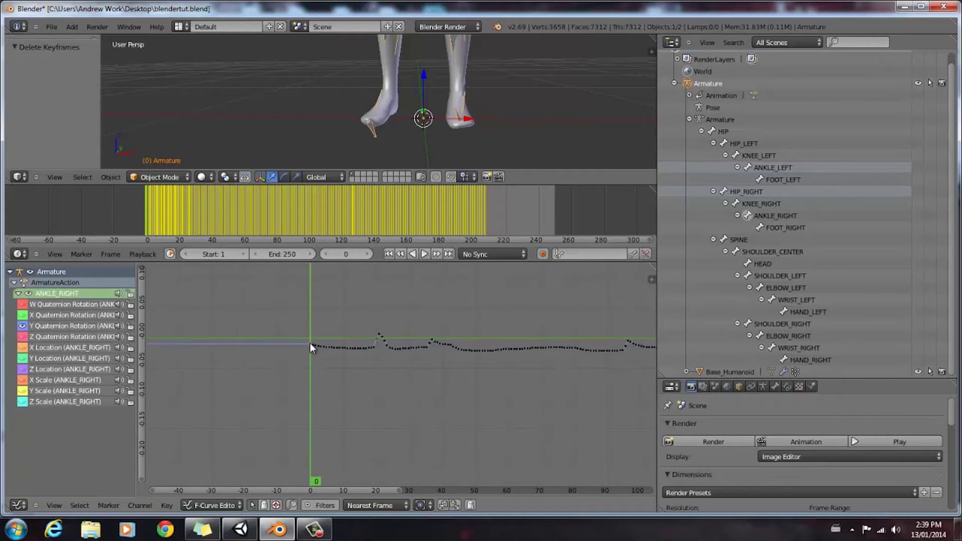
key(g)
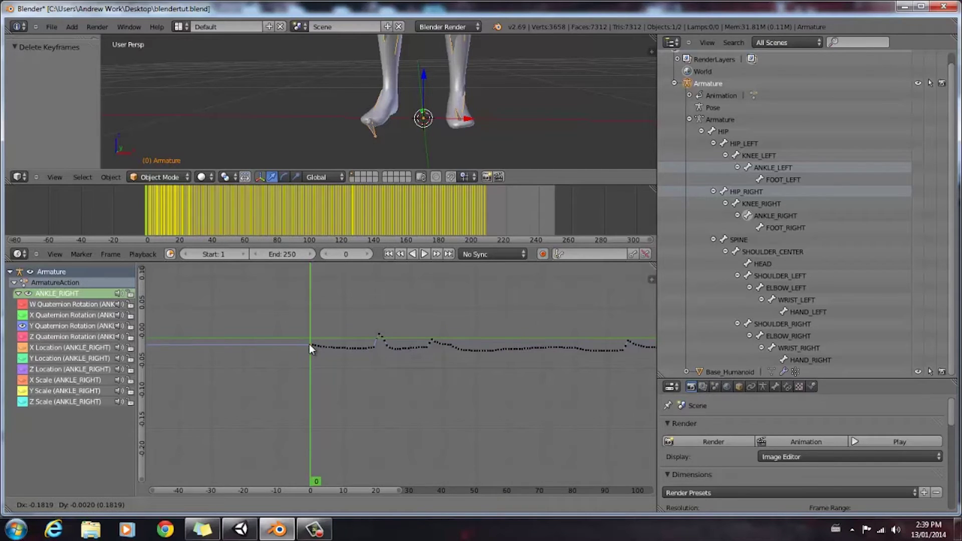
click(309, 344)
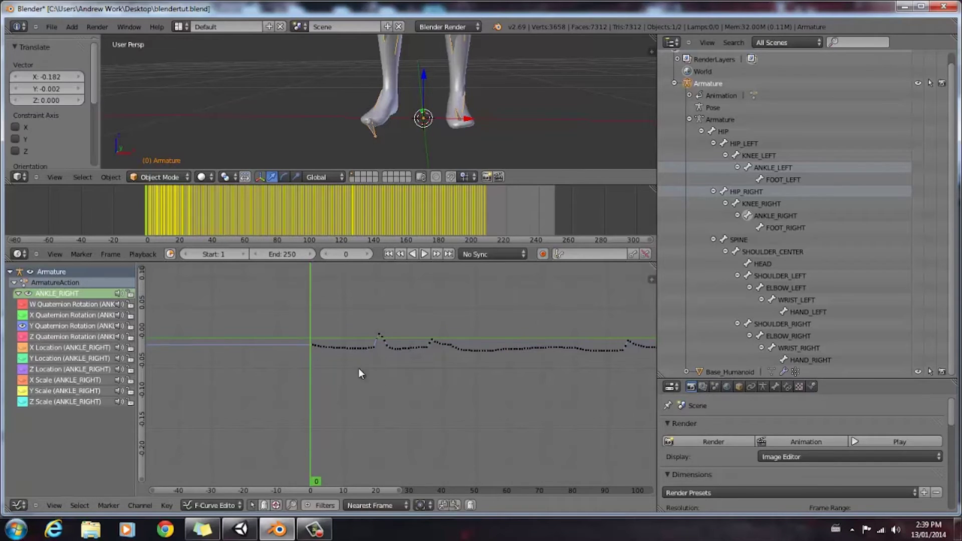
Step: Hide ANKLE_RIGHT's Y Quaternion Rotation curve and show its X Quaternion Rotation curve
click(23, 327)
click(23, 314)
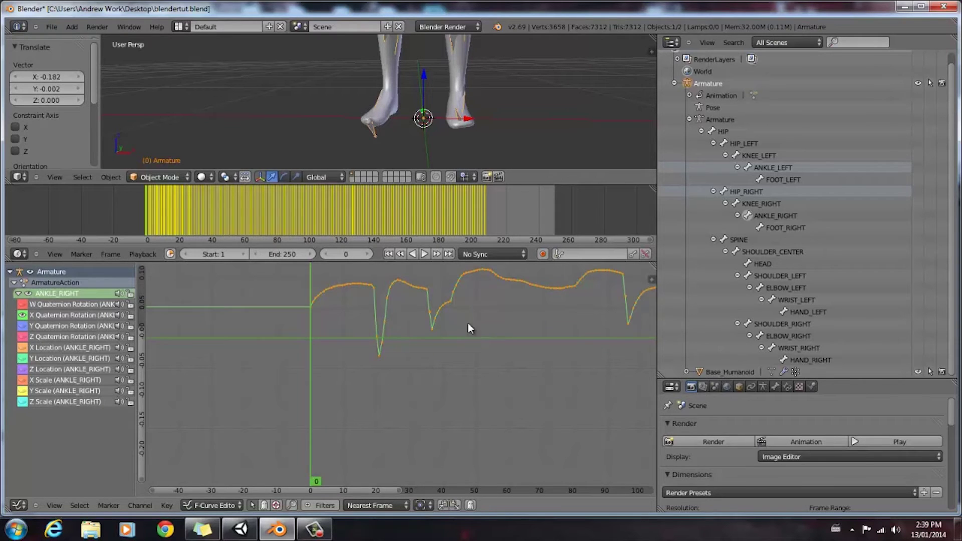
Step: Lower the frame 0 keyframe of ANKLE_RIGHT's X Quaternion Rotation curve by about 0.049 and return to frame 0
key(Right)
ctrl+middle_drag(468, 316, 413, 376)
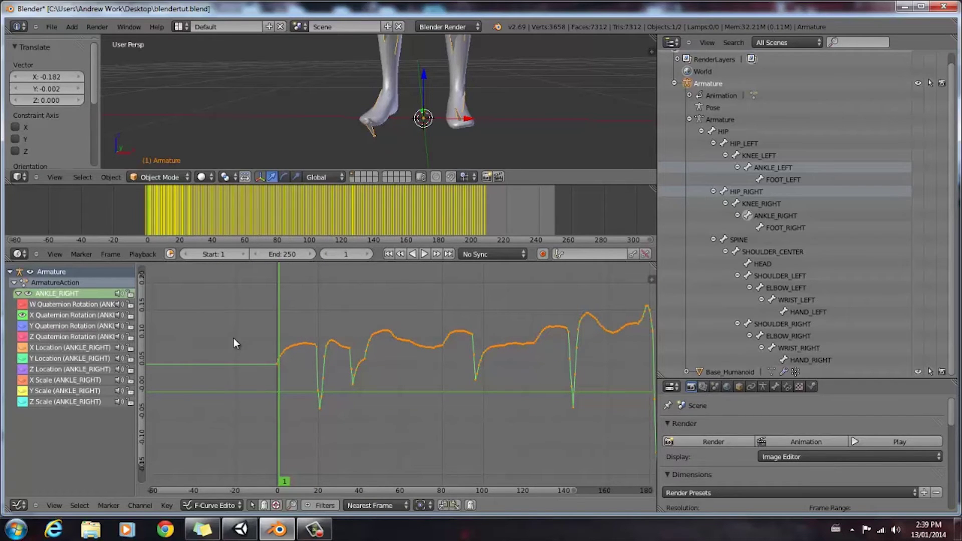
drag(278, 367, 276, 391)
drag(190, 233, 80, 204)
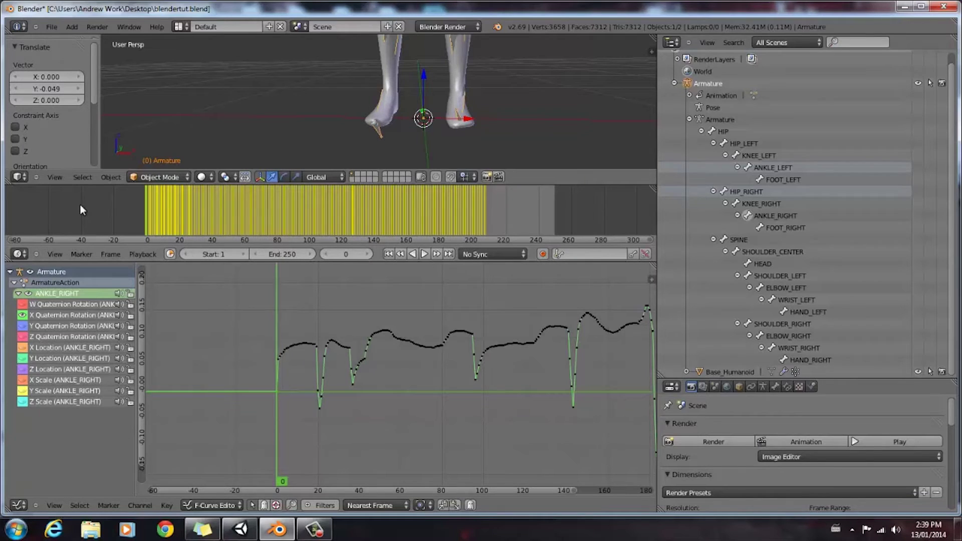
mouse_move(430, 113)
middle_down()
mouse_move(448, 107)
mouse_move(426, 100)
mouse_move(422, 114)
middle_up()
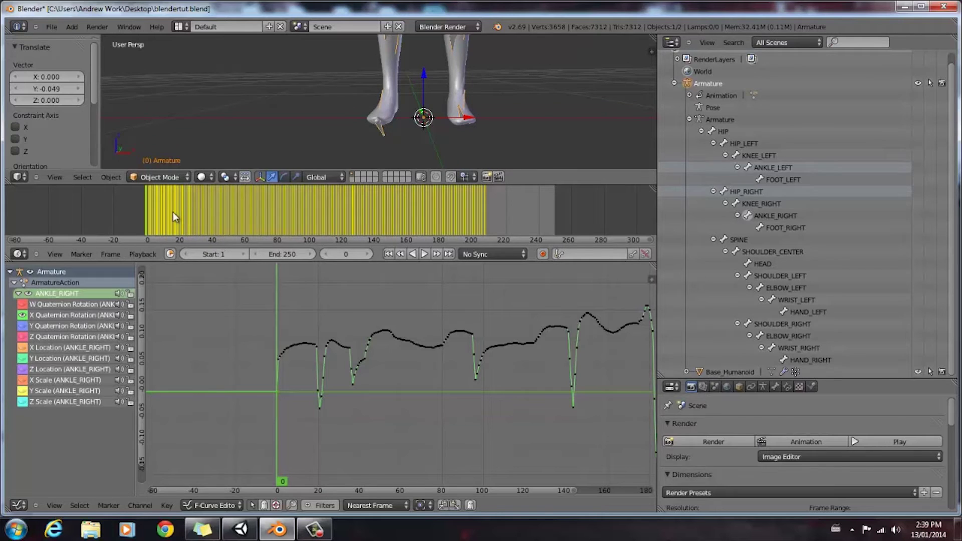
Step: Go to frame 119 and lower the X Quaternion Rotation keyframe there by about 0.088
drag(173, 212, 341, 209)
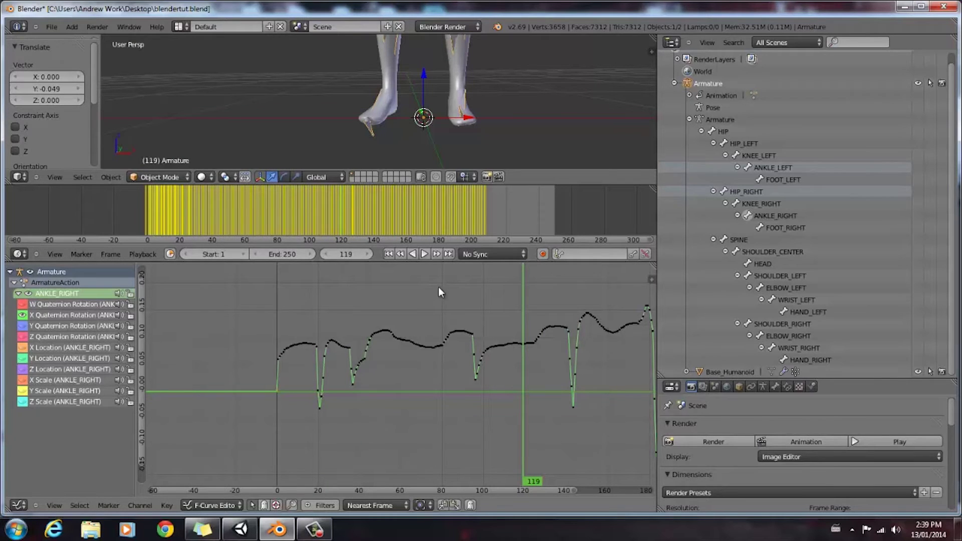
ctrl+middle_drag(533, 355, 437, 318)
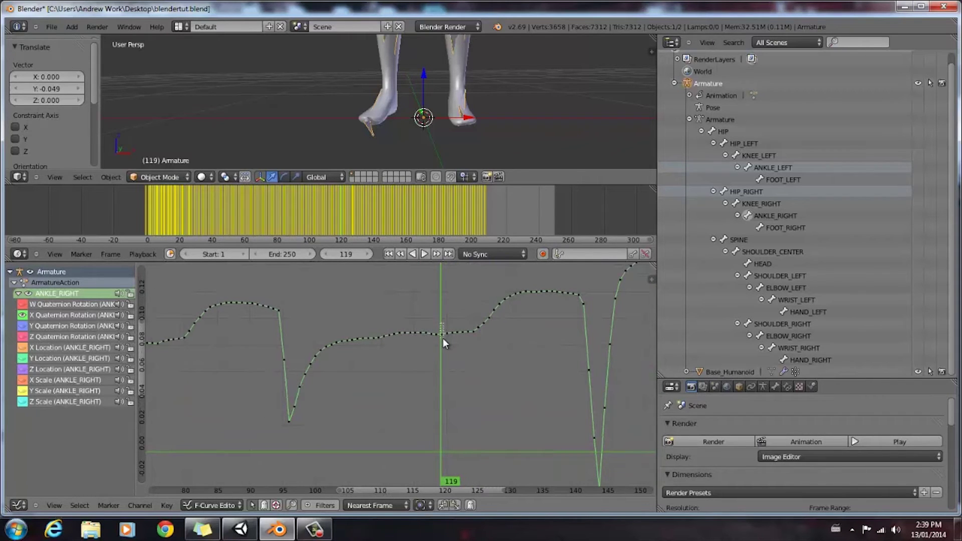
key(g)
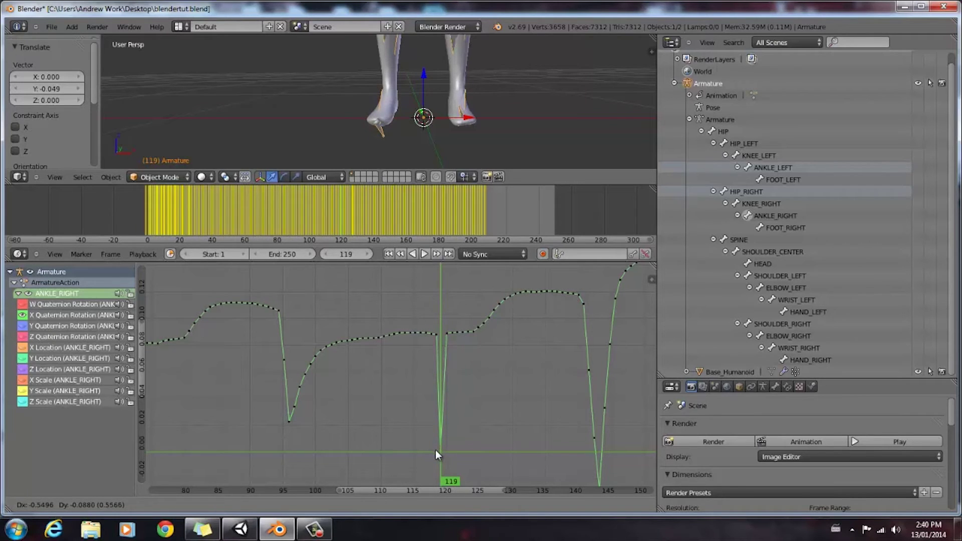
click(435, 450)
mouse_move(477, 437)
ctrl+middle_down()
mouse_move(465, 426)
mouse_move(460, 436)
ctrl+middle_up()
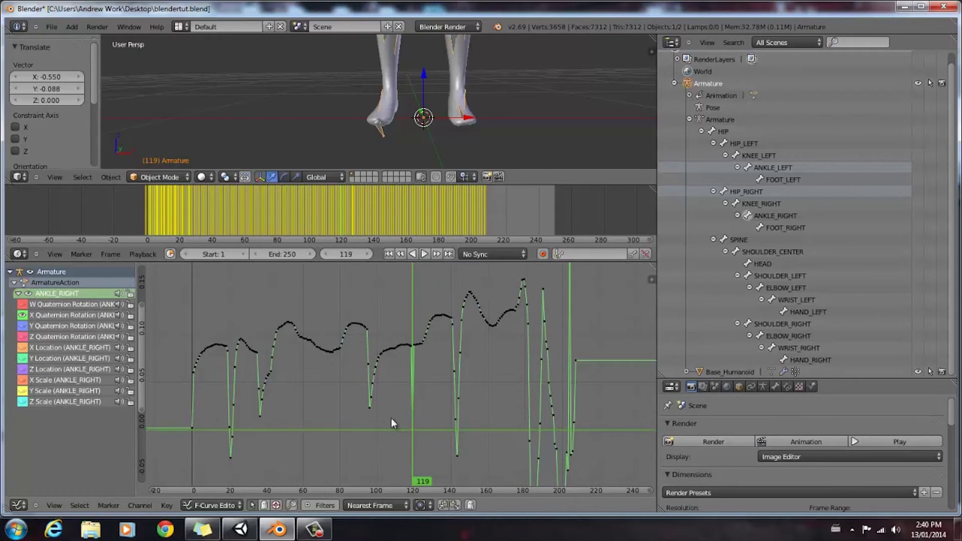
Step: Delete all X Quaternion Rotation keyframes between the lowered keys at frame 0 and frame 119
drag(235, 332, 400, 464)
key(x)
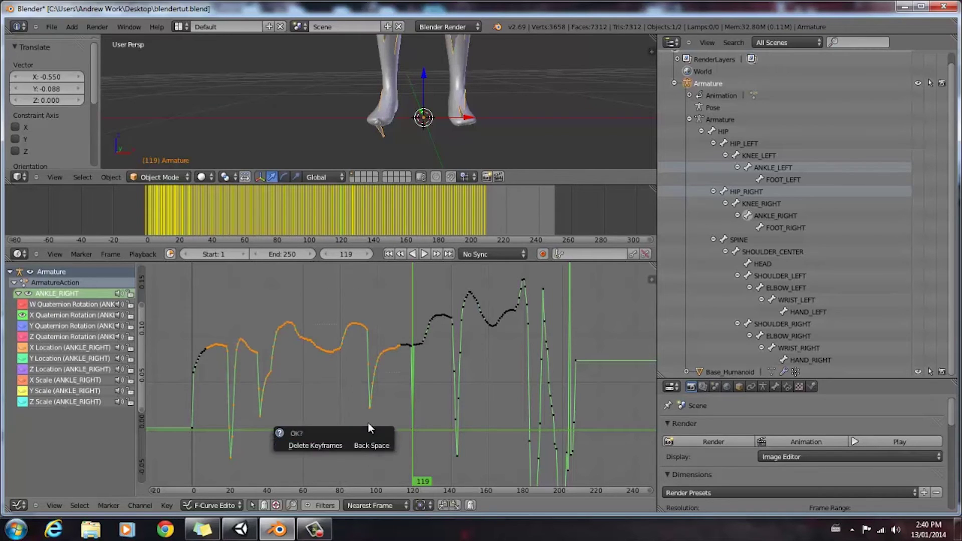
click(346, 444)
drag(161, 326, 236, 388)
key(x)
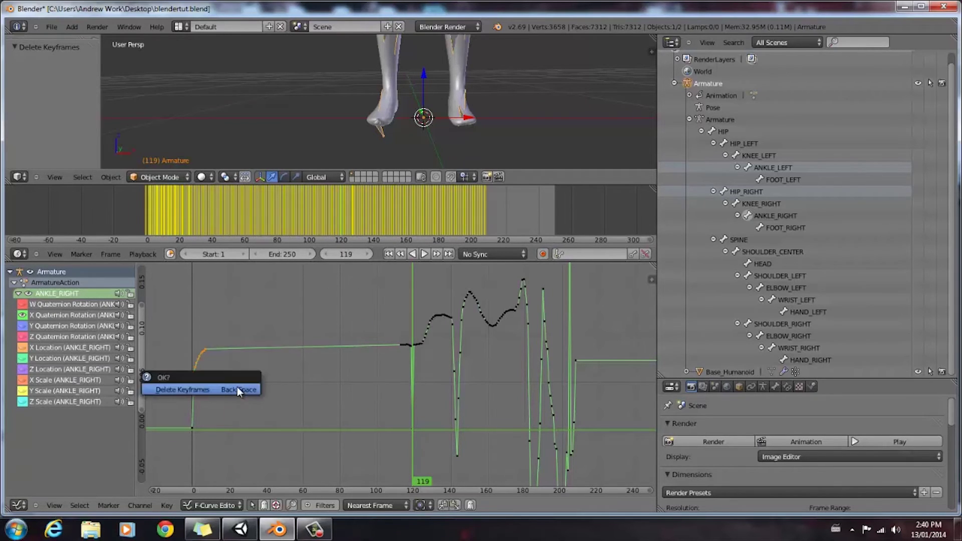
click(210, 389)
drag(355, 323, 414, 366)
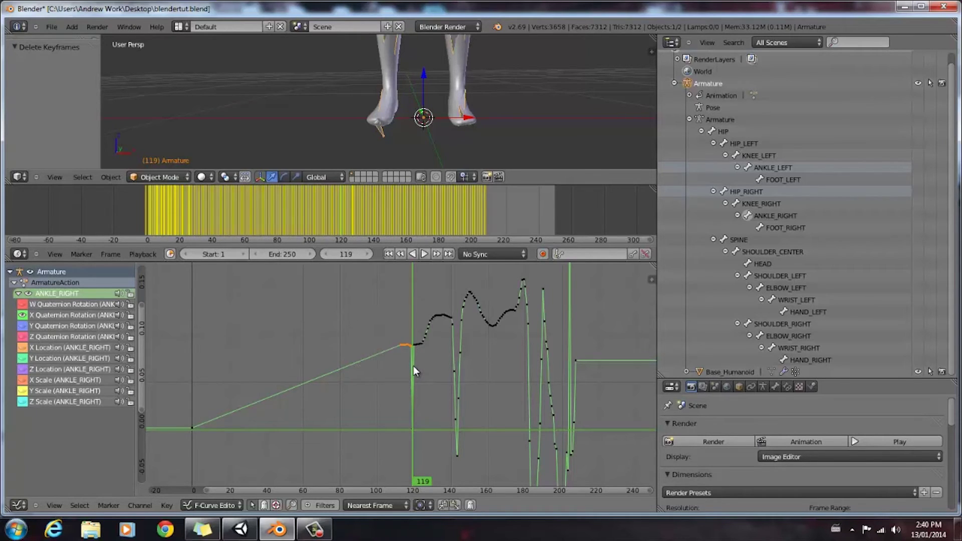
key(x)
click(364, 359)
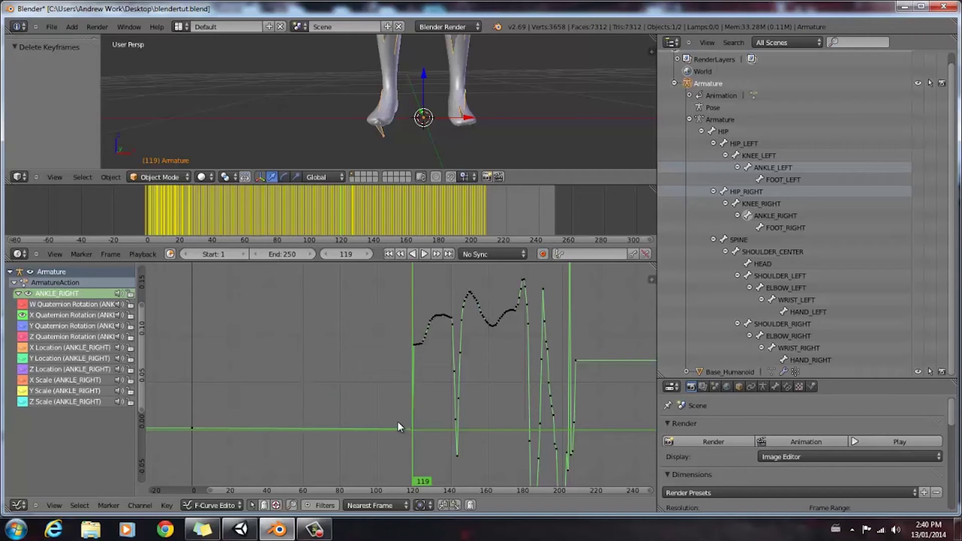
Step: Raise the X Quaternion Rotation keyframe at frame 119 by about 0.001 to level it with the frame 0 key
drag(418, 429, 416, 428)
key(g)
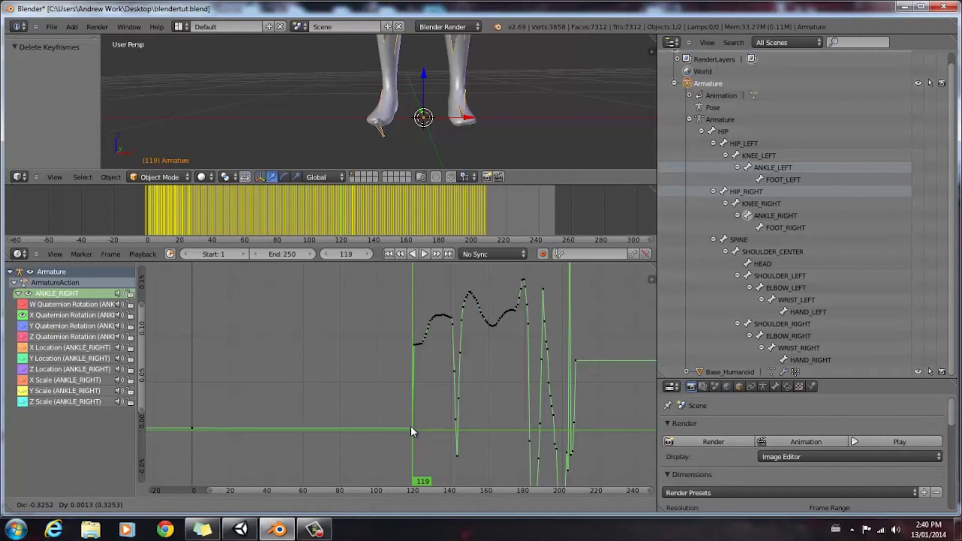
click(411, 427)
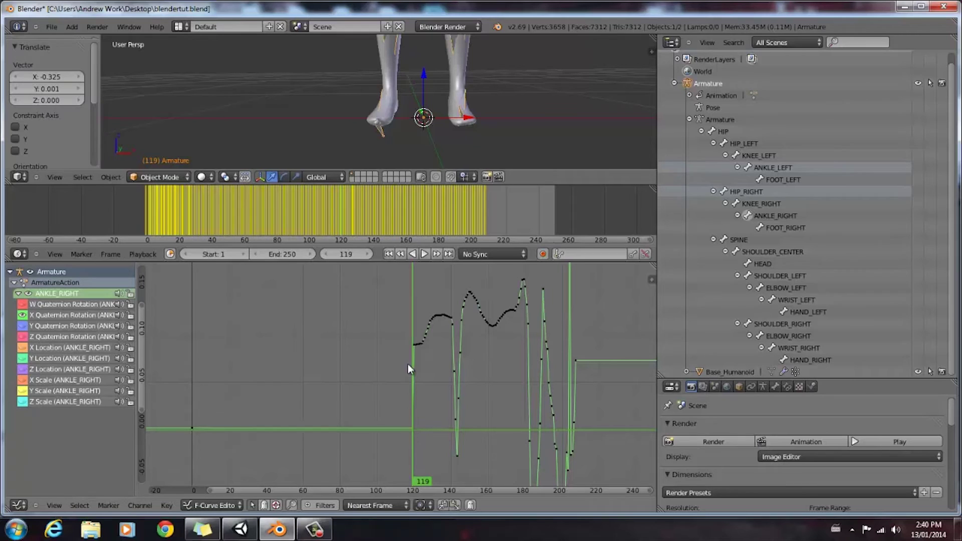
Step: Enlarge the 3D viewport to check the whole character at frame 0, and scrub the animation to frame 51
drag(212, 233, 118, 200)
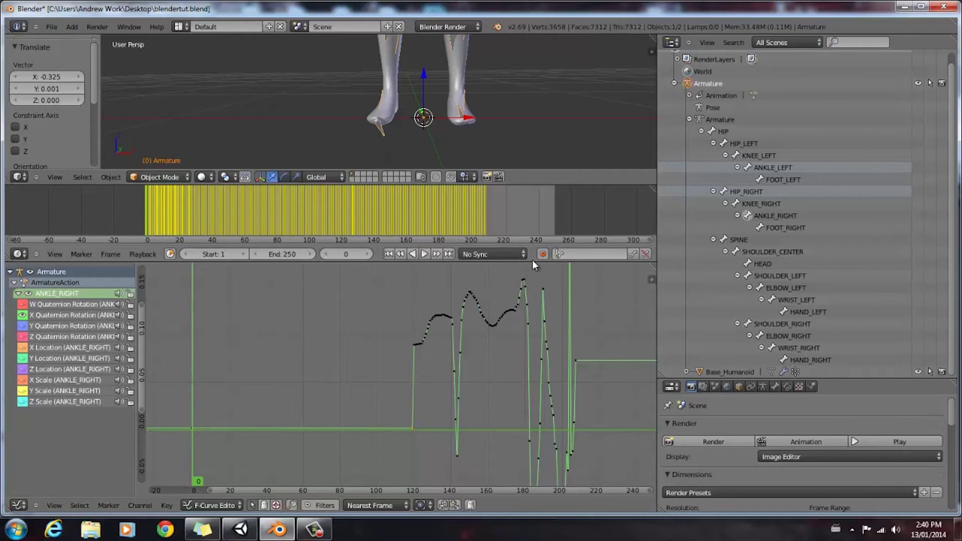
drag(531, 261, 546, 417)
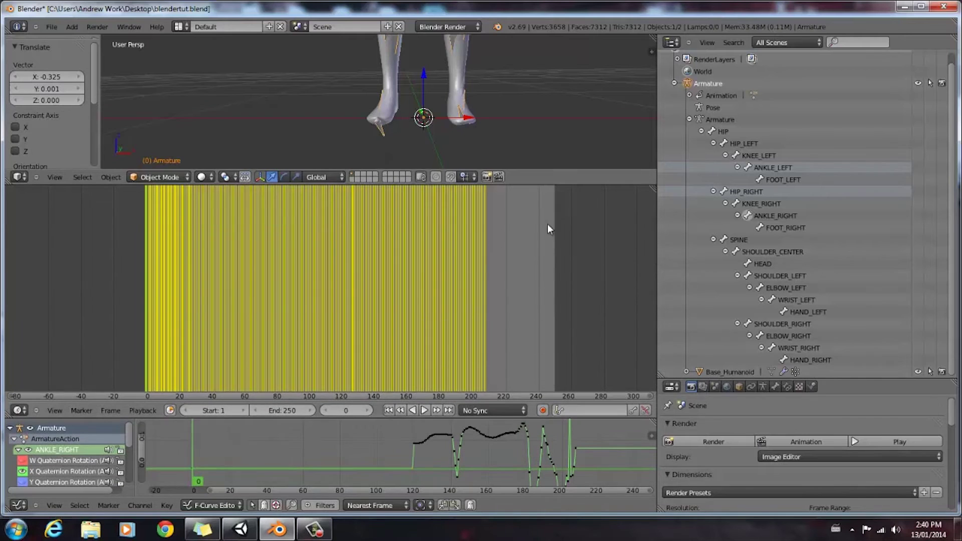
drag(528, 184, 525, 312)
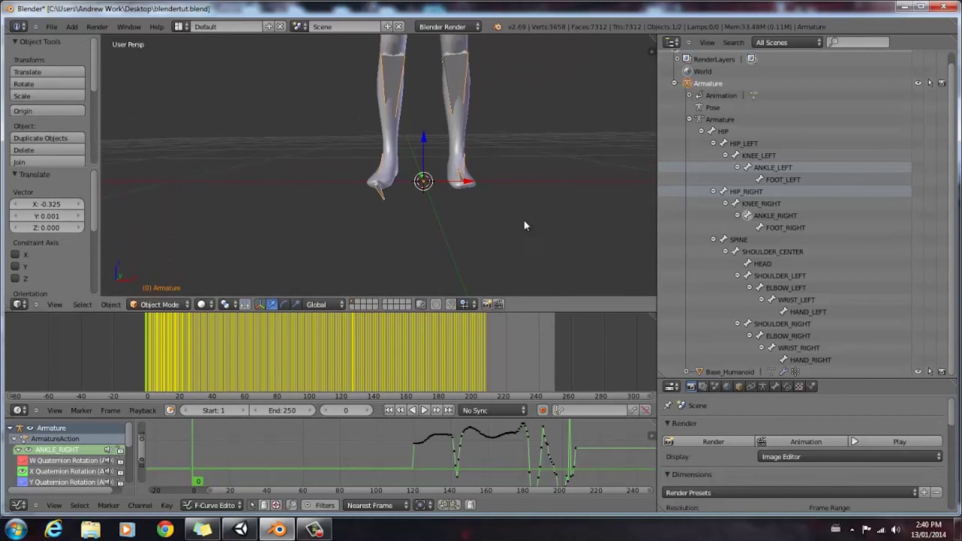
middle_drag(518, 166, 492, 251)
scroll(513, 165, down, 4)
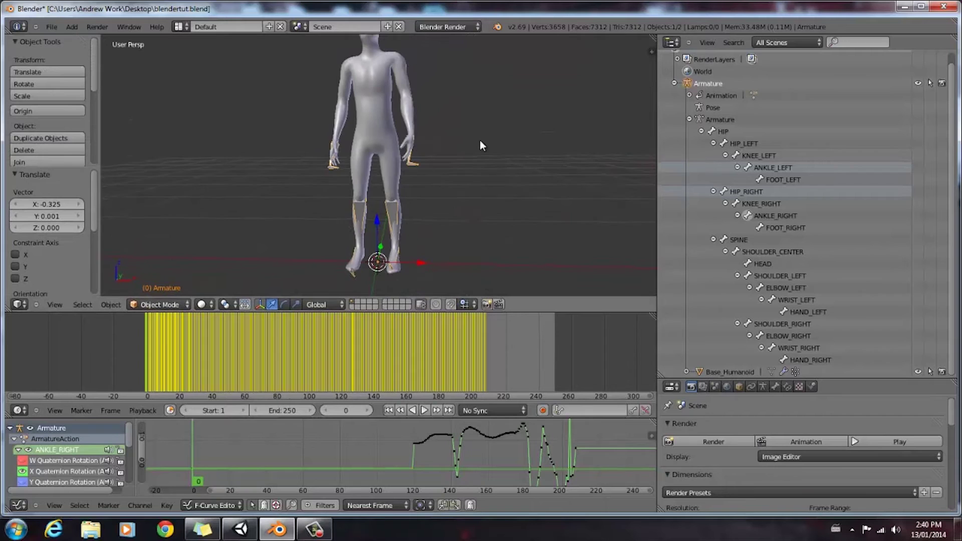
scroll(488, 158, up, 2)
middle_drag(489, 159, 416, 141)
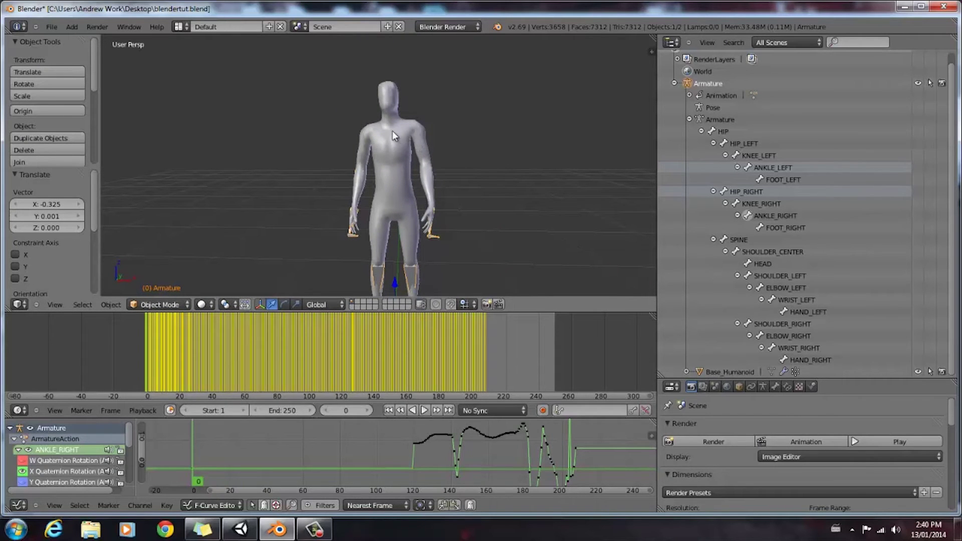
scroll(488, 212, up, 2)
click(268, 326)
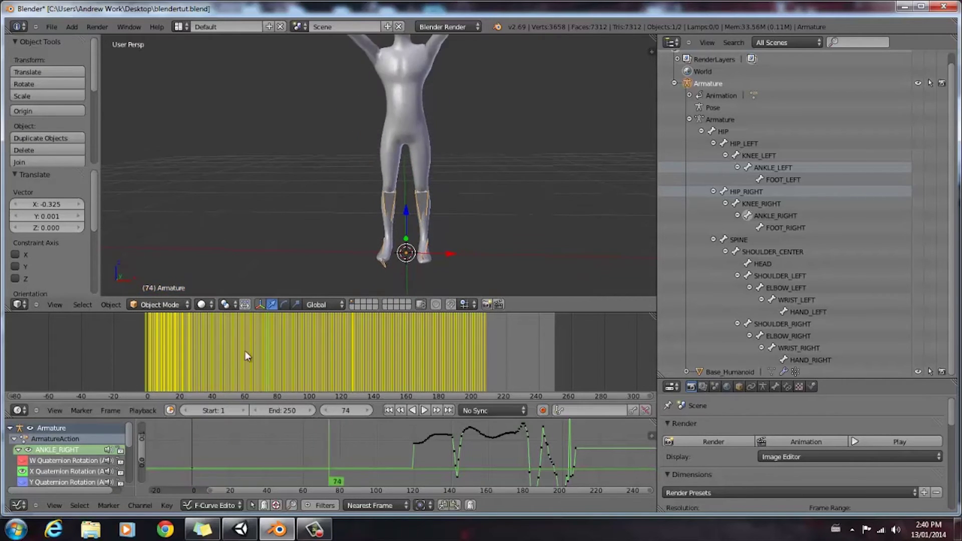
mouse_move(245, 350)
mouse_down()
mouse_move(146, 341)
mouse_move(338, 341)
mouse_move(220, 341)
mouse_move(230, 343)
mouse_up()
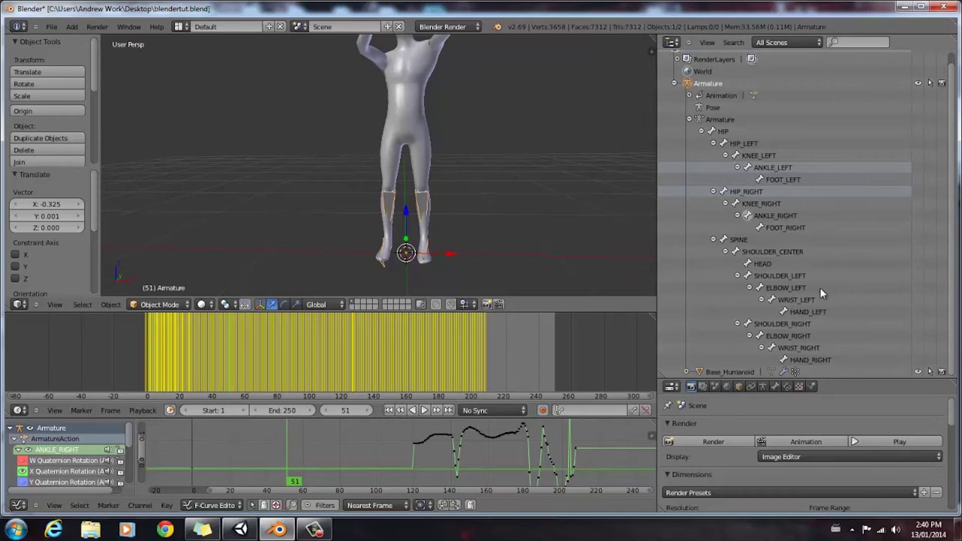
Step: Select the SHOULDER_CENTER bone and enlarge the Graph Editor to display its curves
click(736, 251)
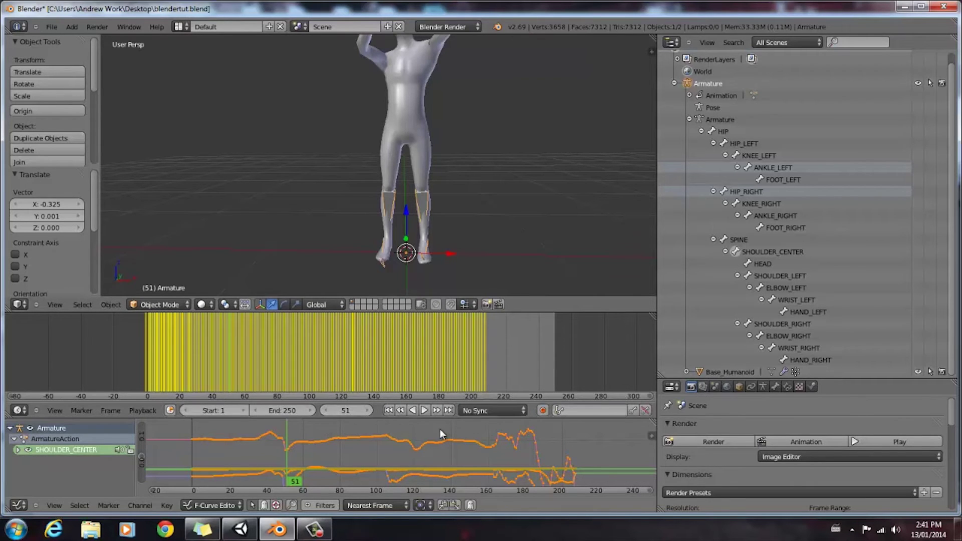
drag(456, 421, 521, 241)
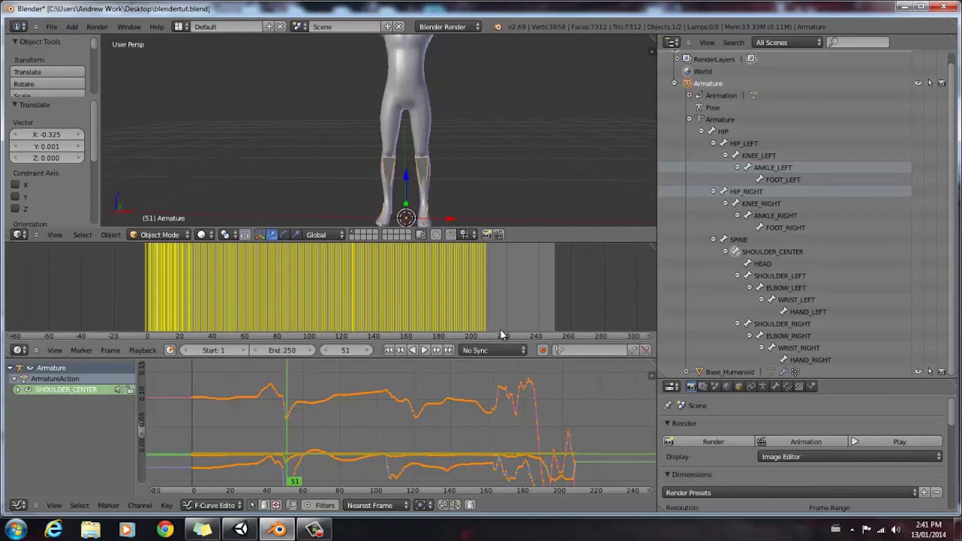
drag(535, 356, 543, 293)
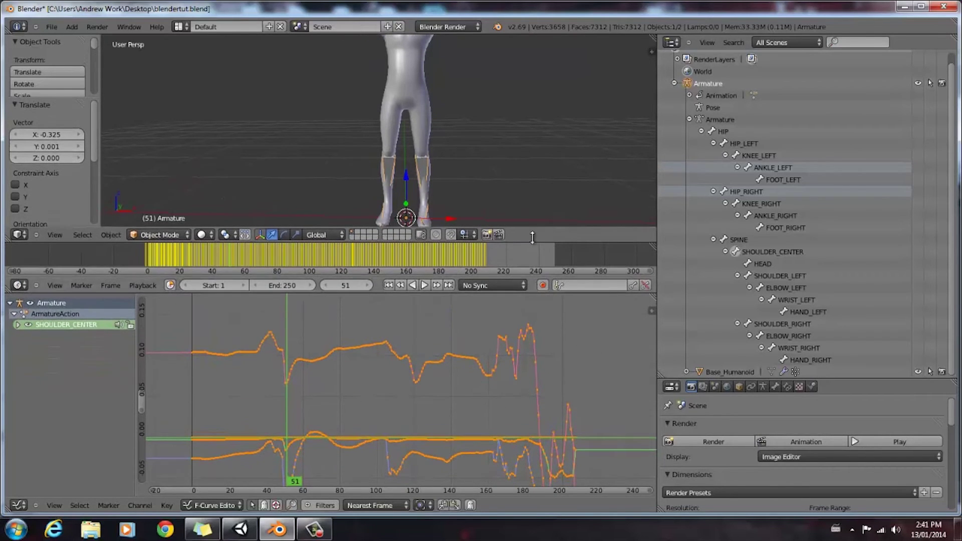
scroll(515, 200, down, 3)
scroll(455, 118, up, 6)
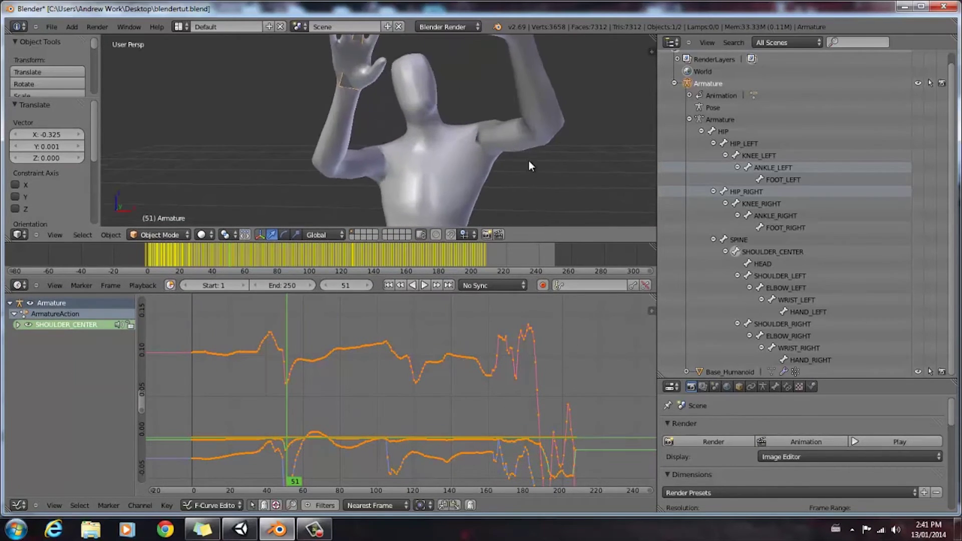
shift+middle_drag(528, 159, 500, 136)
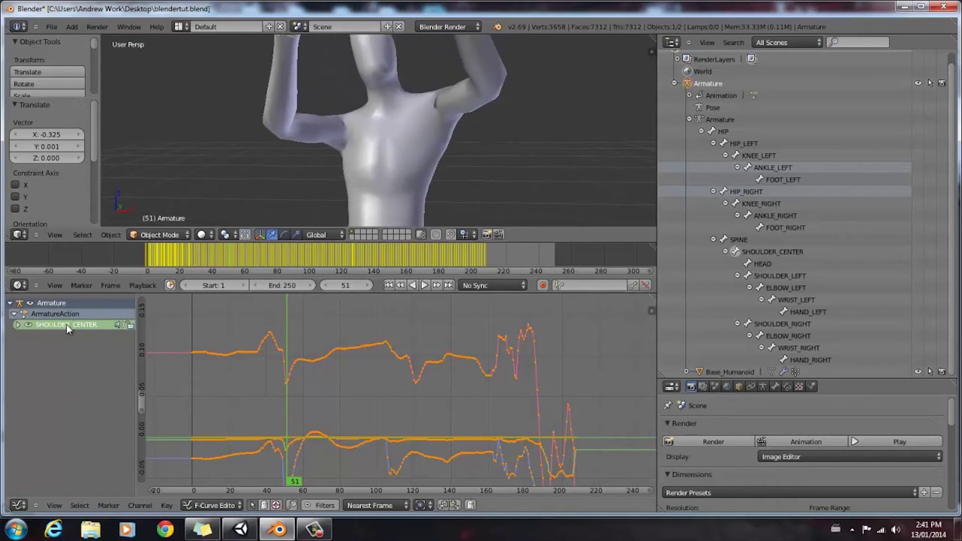
Step: Show only SHOULDER_CENTER's X Quaternion Rotation curve and move the playhead to frame 42
click(17, 324)
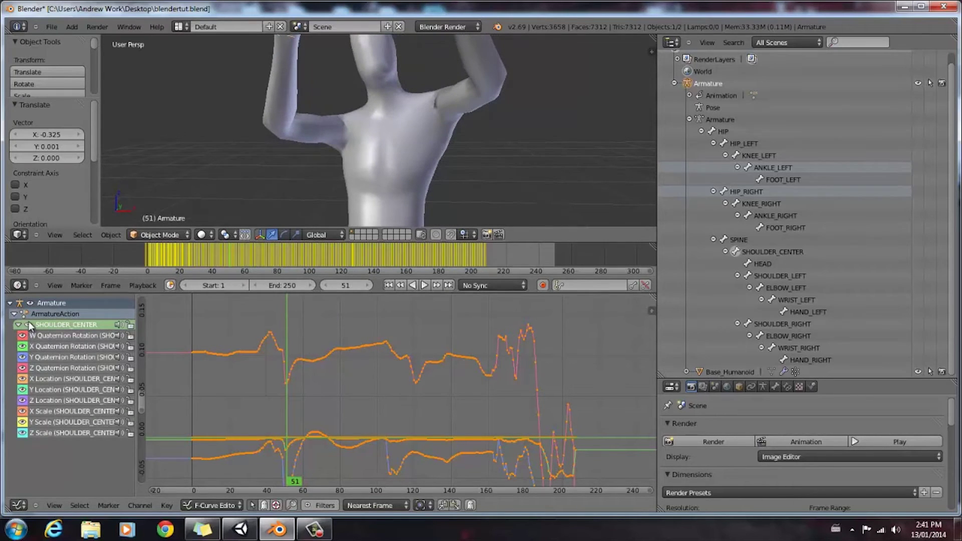
click(28, 324)
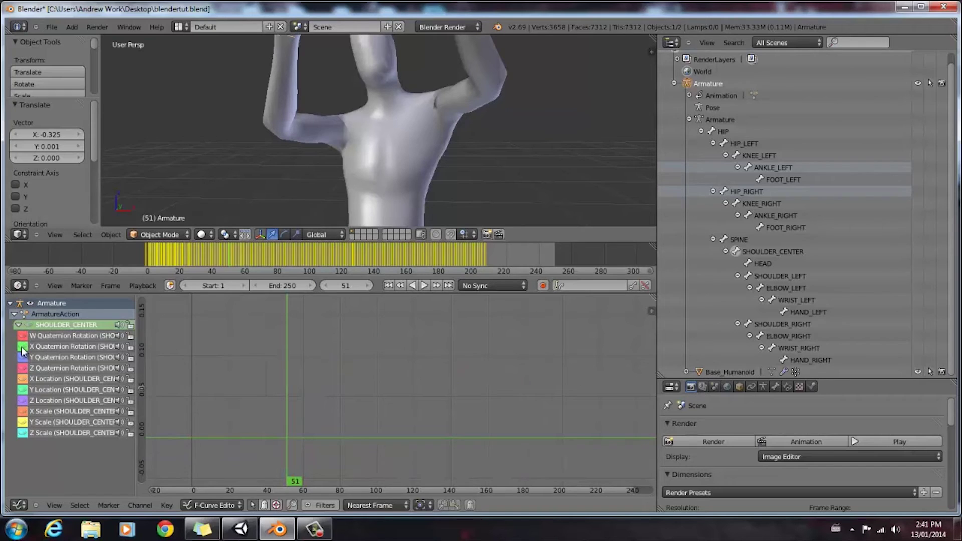
click(21, 347)
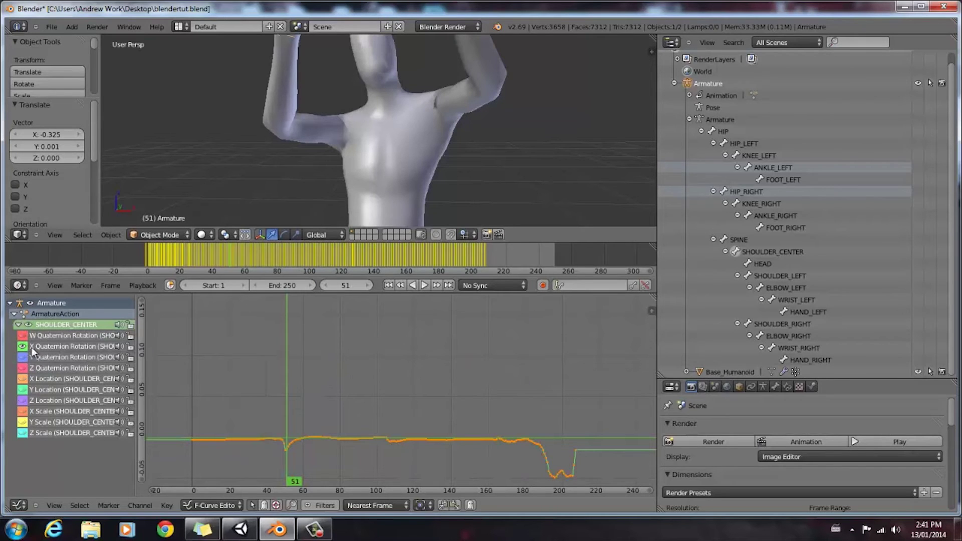
ctrl+middle_drag(308, 418, 398, 413)
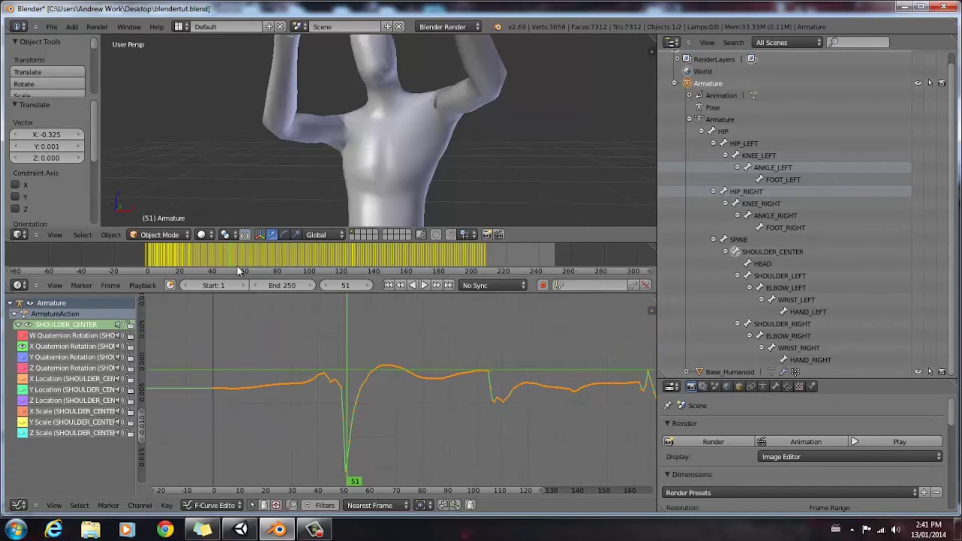
click(218, 256)
mouse_move(219, 255)
mouse_down()
mouse_move(231, 255)
mouse_move(202, 248)
mouse_move(215, 252)
mouse_up()
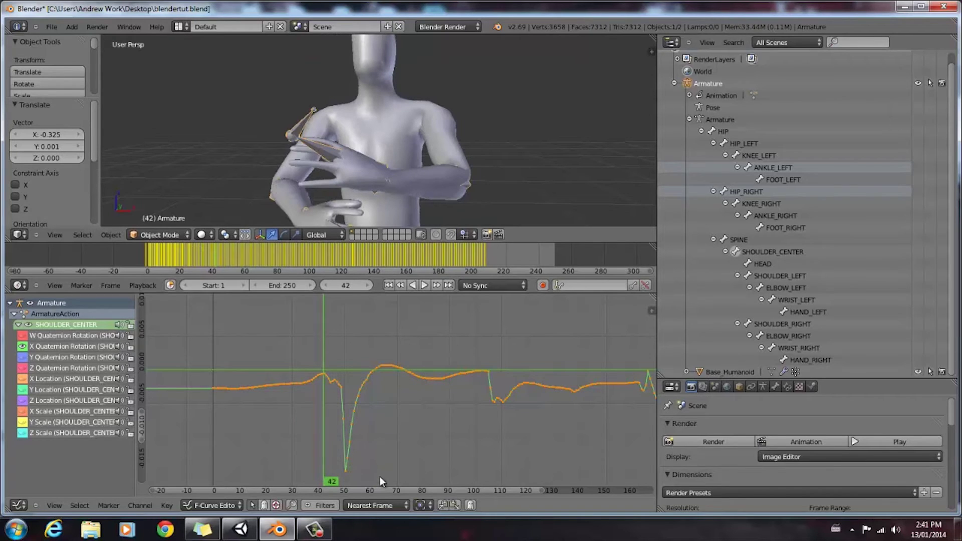
Step: Try to move the lowest keyframe of SHOULDER_CENTER's dip near frame 51 about 4 frames earlier and 0.006 higher
right_click(343, 466)
key(g)
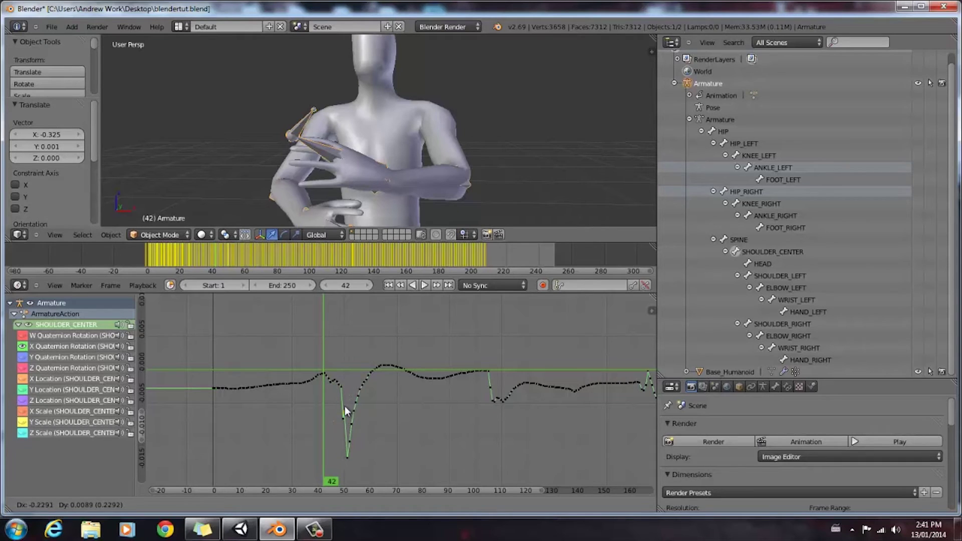
click(334, 424)
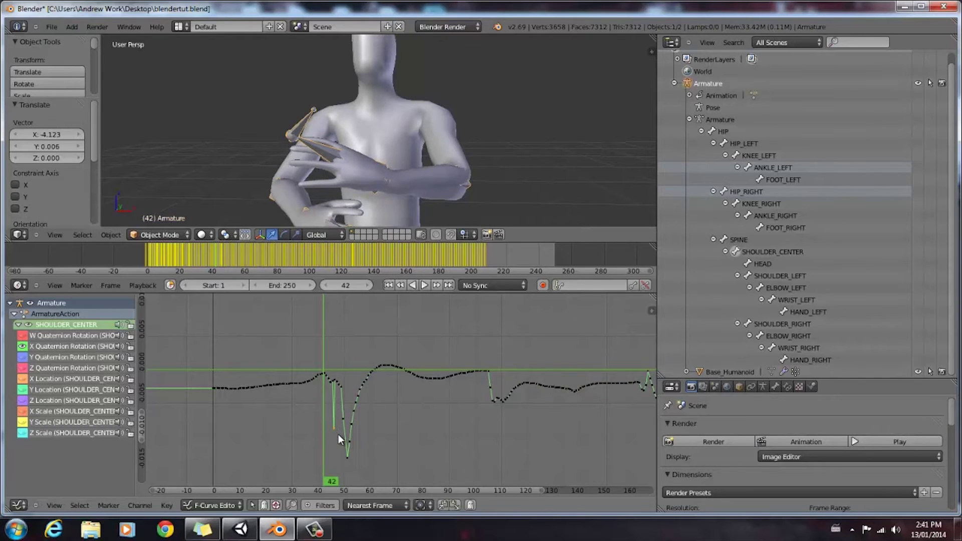
key(Delete)
scroll(363, 407, down, 5)
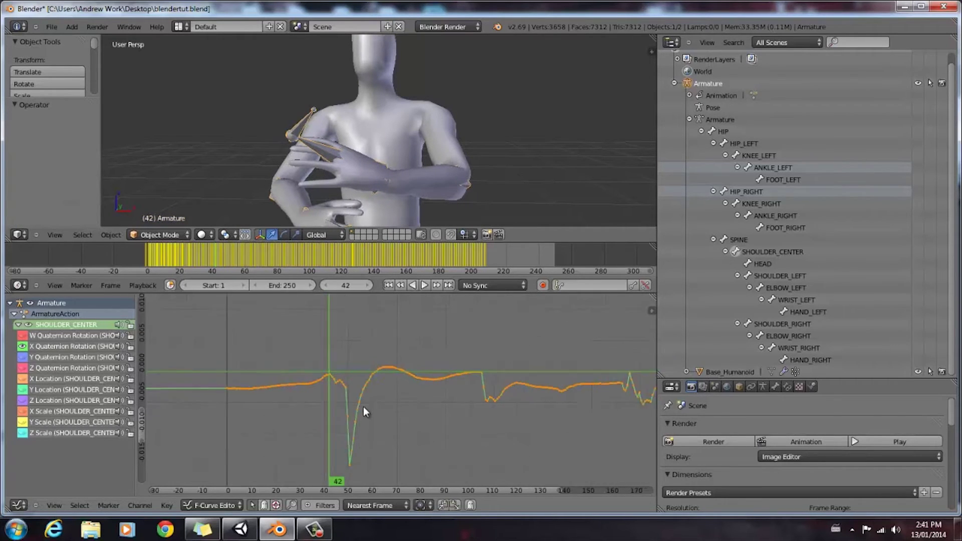
scroll(363, 406, down, 2)
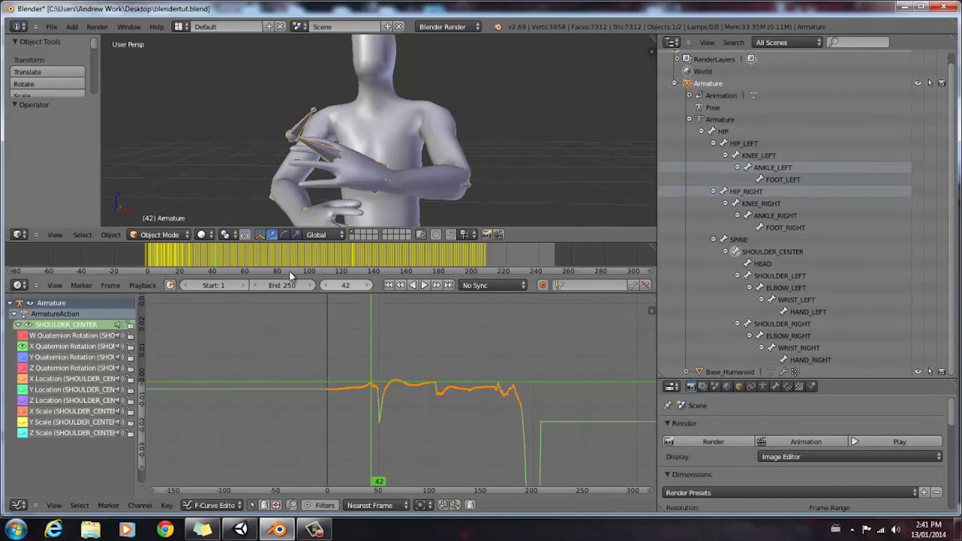
scroll(526, 424, down, 1)
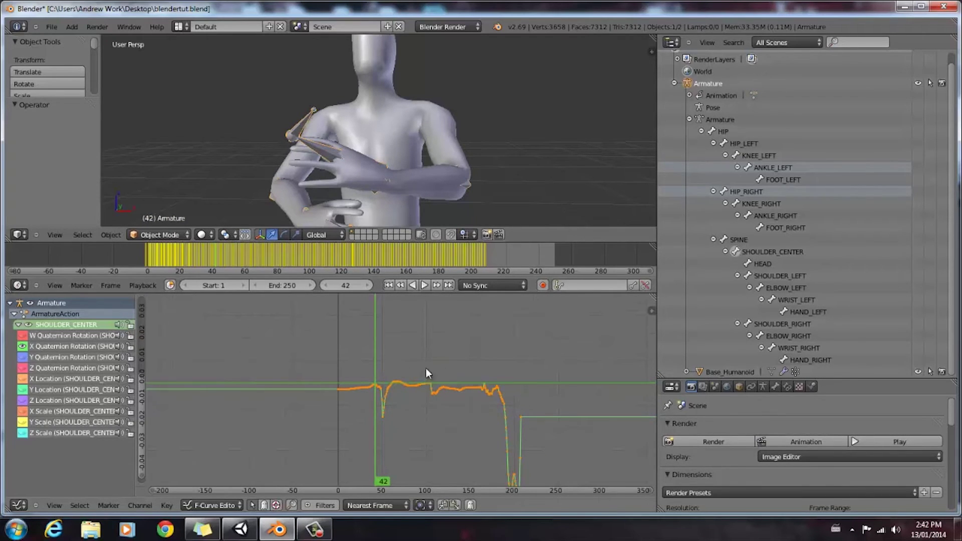
Step: Check in the user preferences' Add Curve add-ons that Simplify Curves is enabled, and close the preferences
scroll(448, 400, down, 2)
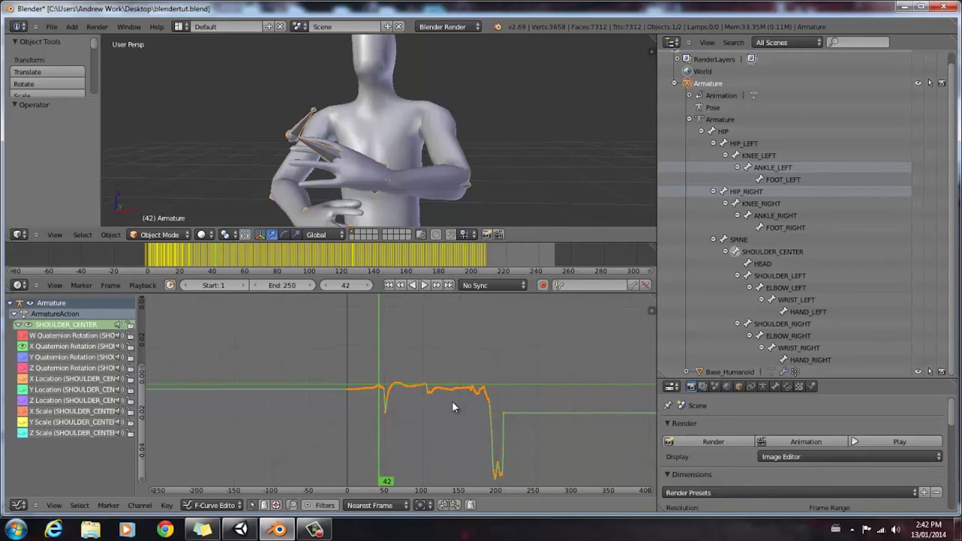
click(52, 27)
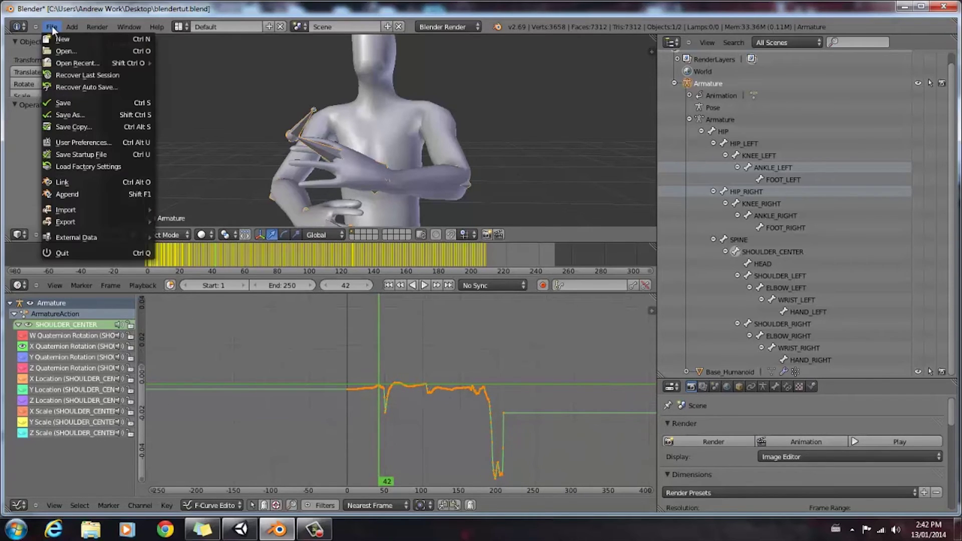
click(68, 142)
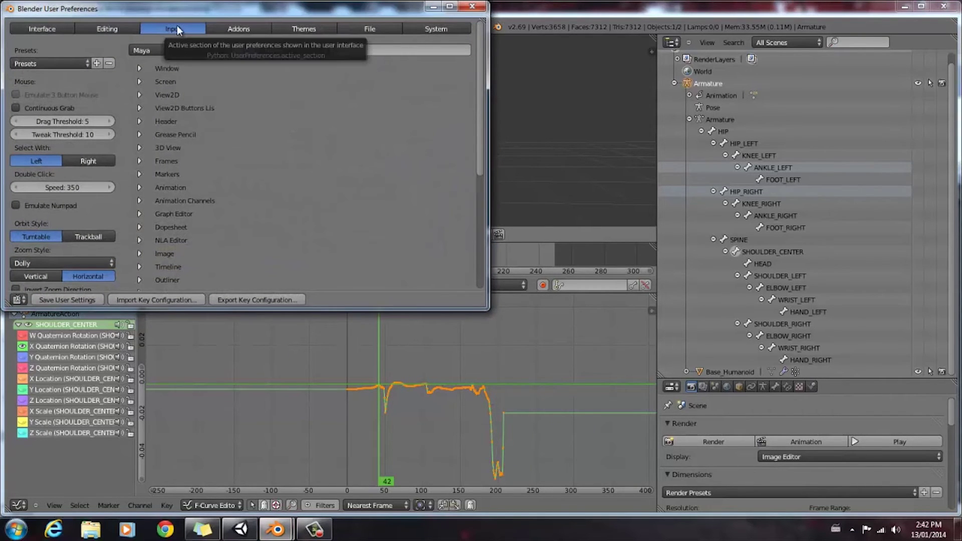
click(241, 28)
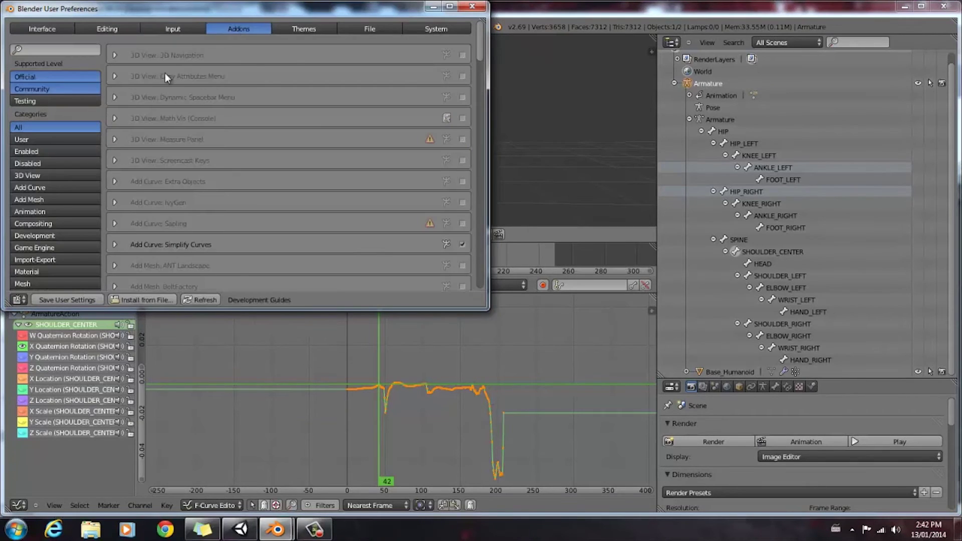
click(35, 186)
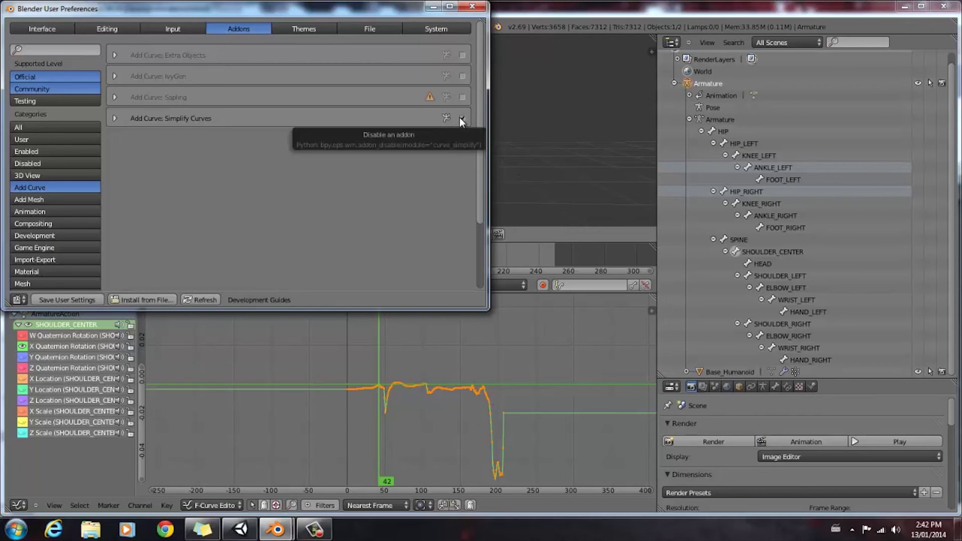
click(472, 7)
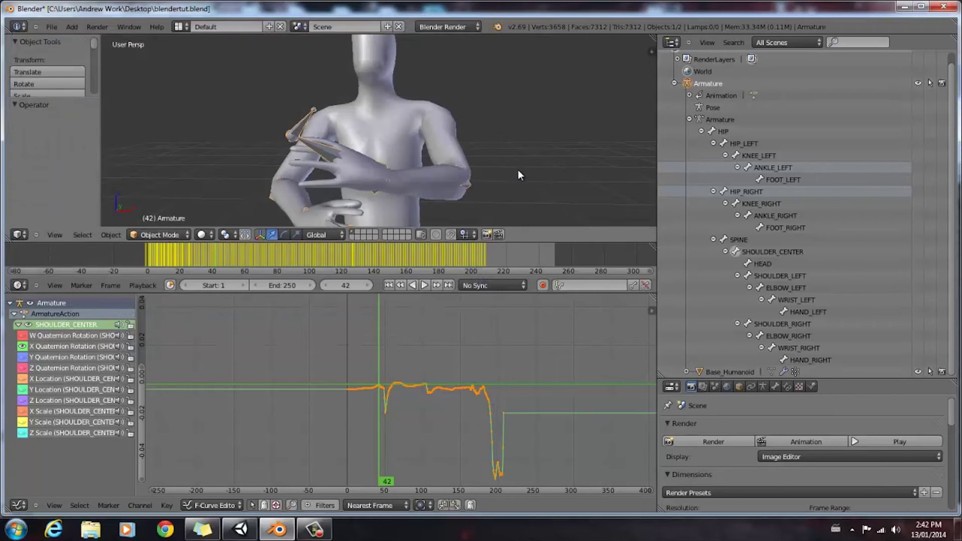
Step: Search for the Simplify F-Curves operator and run it on the armature's curves
key(space)
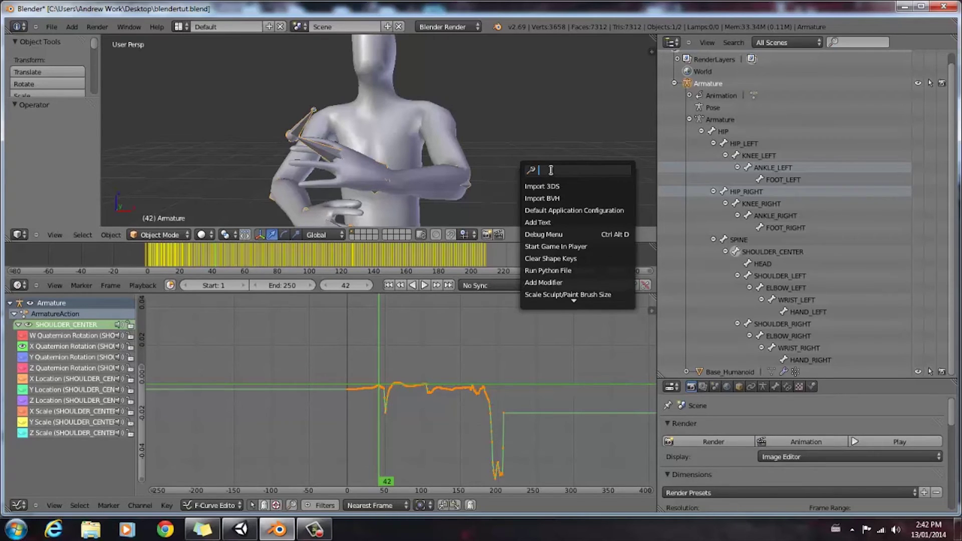
text(sim)
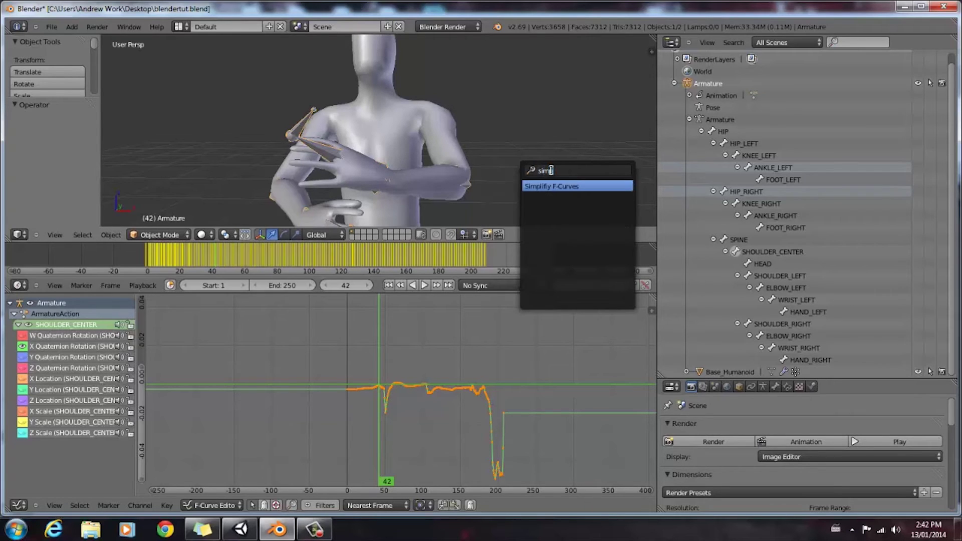
text(p)
click(555, 188)
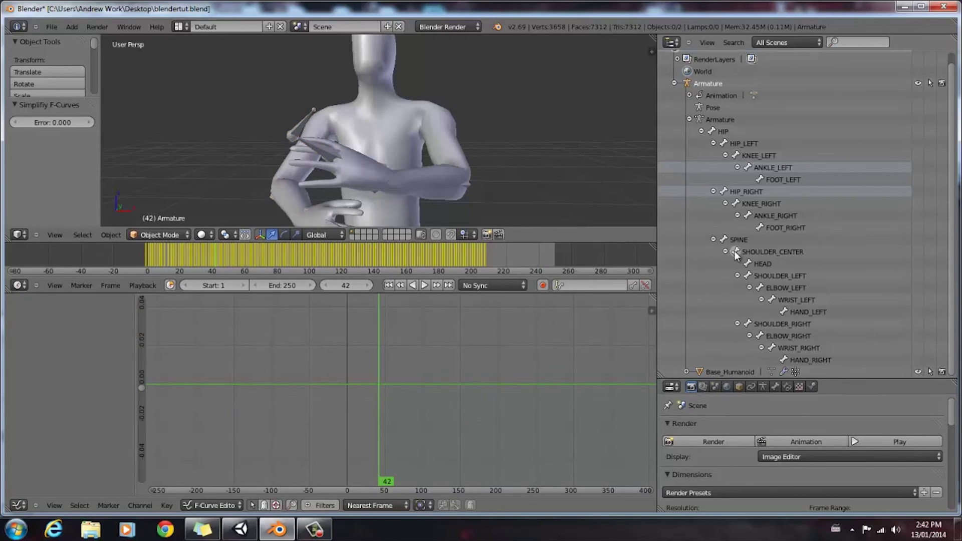
Step: Reselect the armature through a temporary wireframe view of the character, and return to solid shading
scroll(257, 359, down, 1)
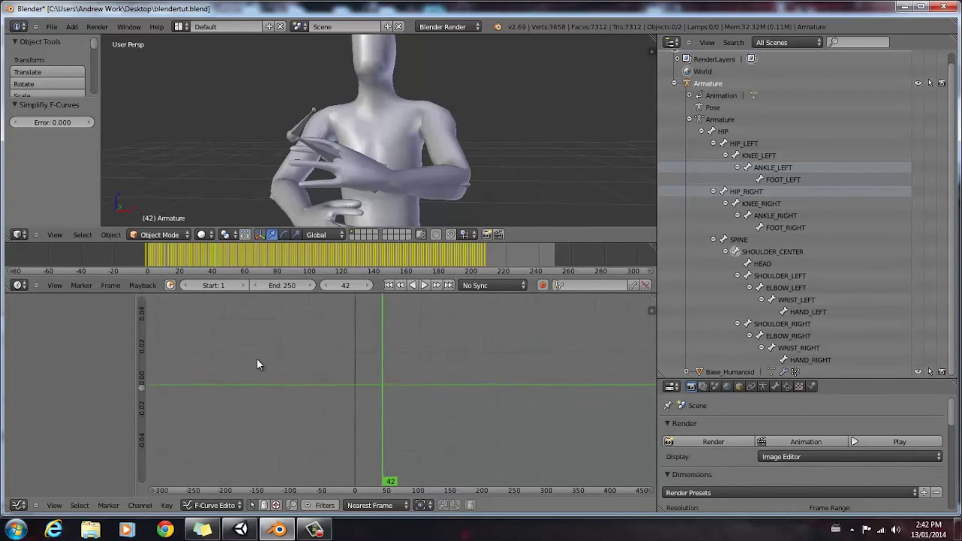
right_click(388, 137)
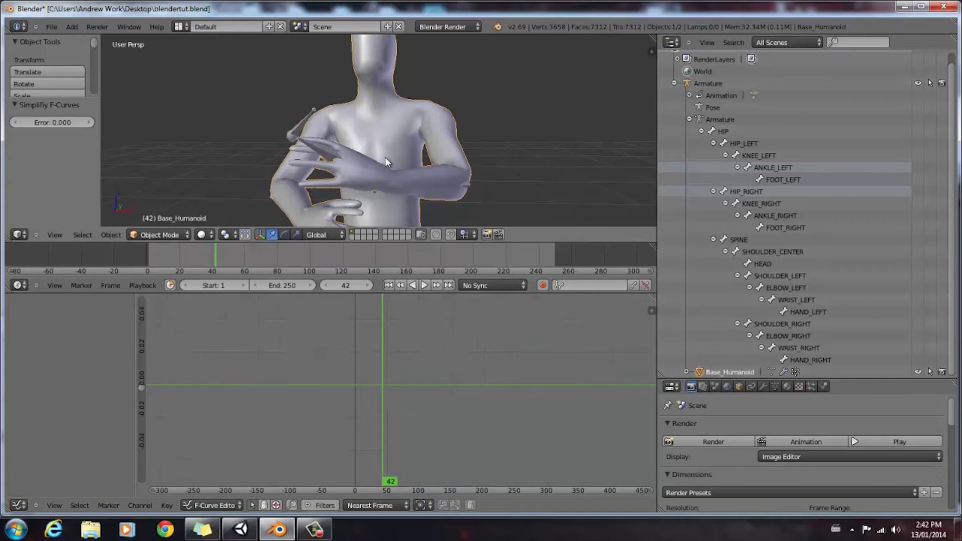
scroll(423, 173, down, 5)
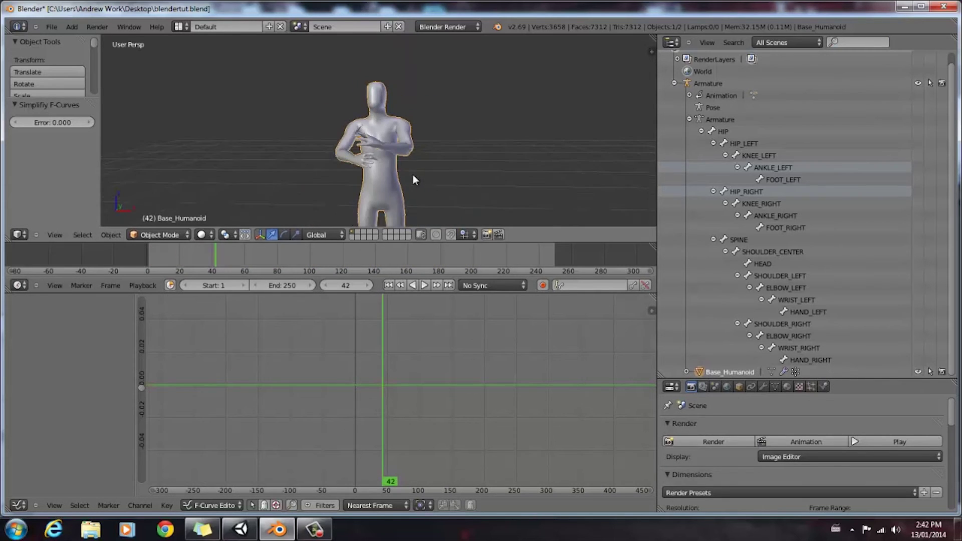
key(z)
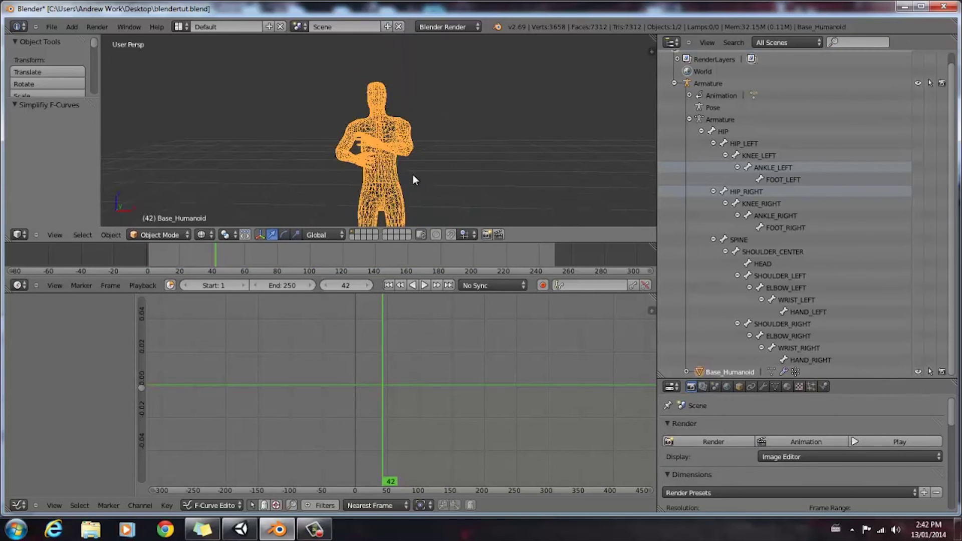
right_click(378, 201)
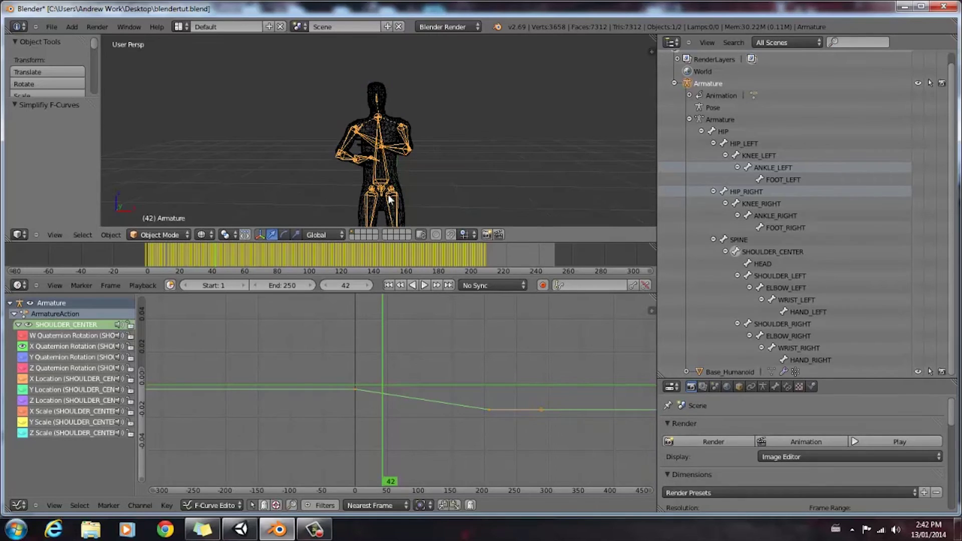
key(z)
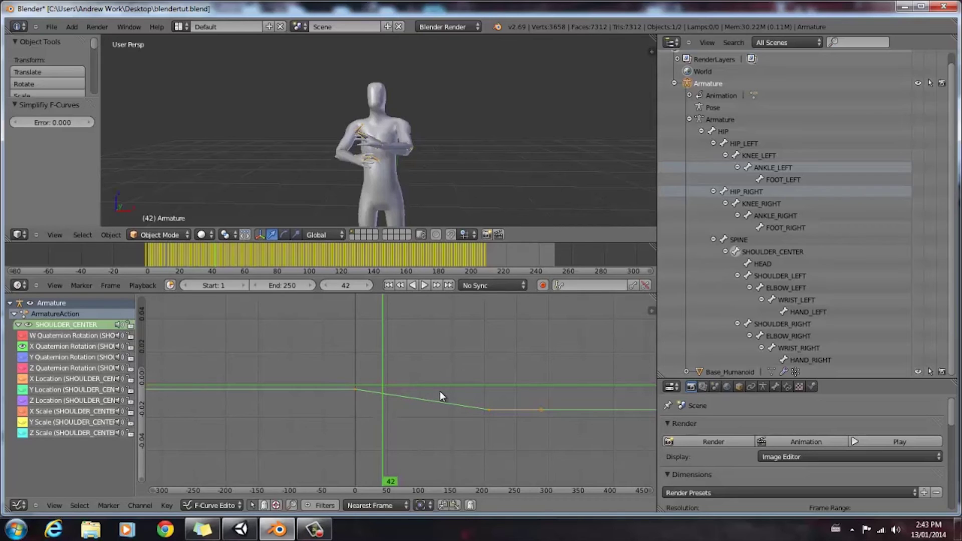
Step: Examine the simplified X Quaternion Rotation curve of SHOULDER_CENTER and scrub the animation through its range, ending at frame 51
scroll(440, 392, down, 3)
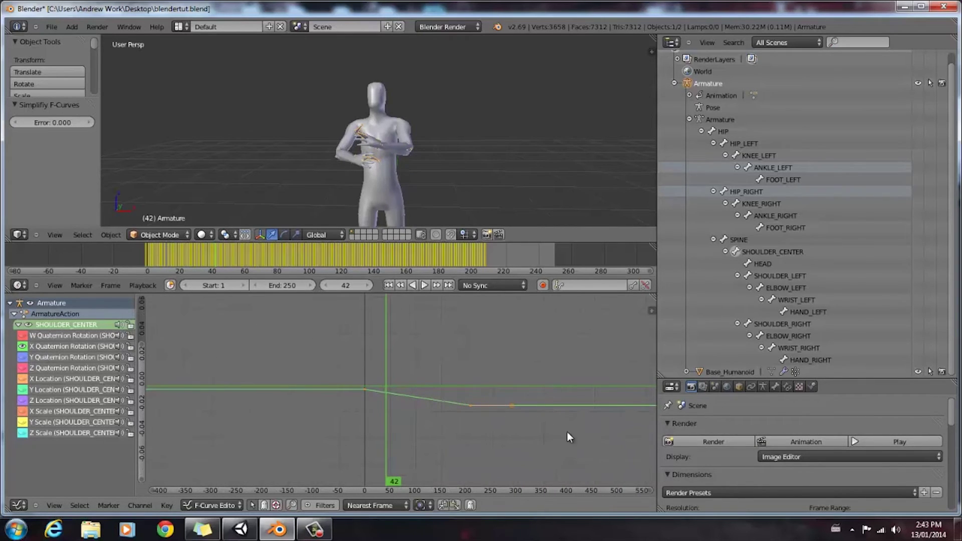
ctrl+middle_drag(568, 433, 455, 407)
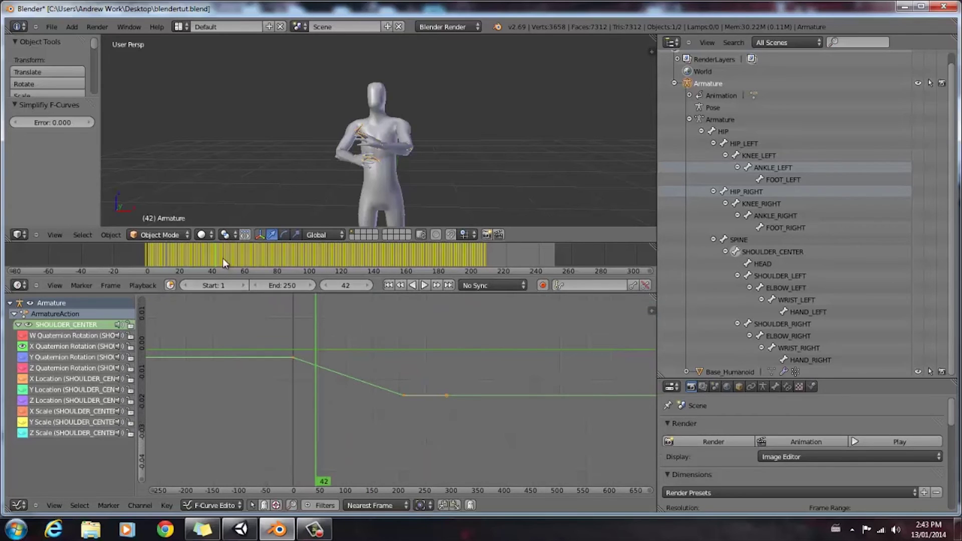
drag(214, 254, 484, 275)
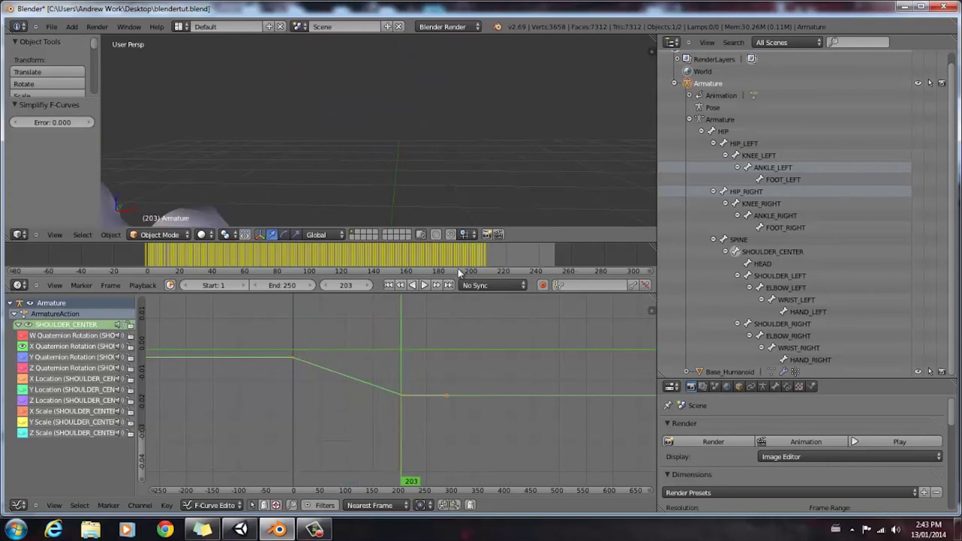
drag(458, 268, 293, 257)
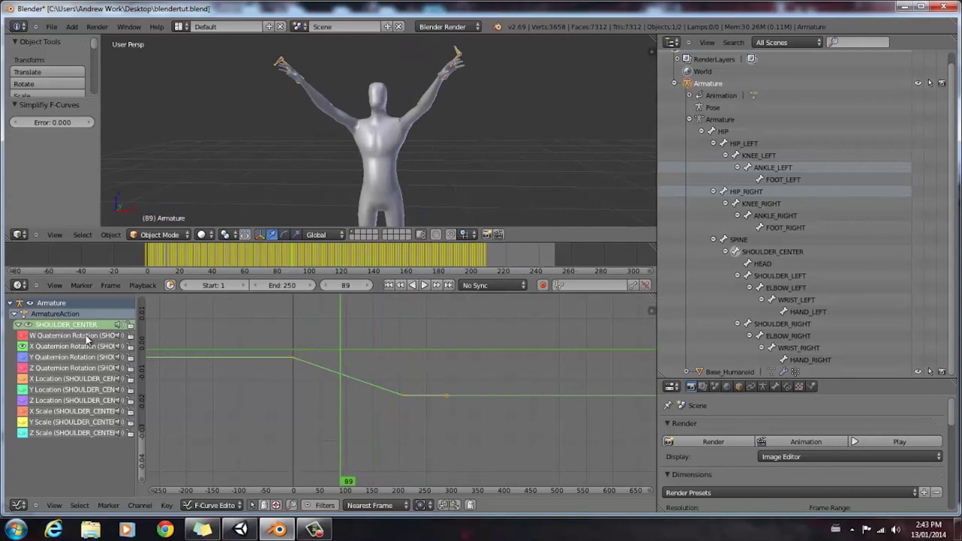
click(21, 368)
click(22, 370)
drag(291, 256, 231, 243)
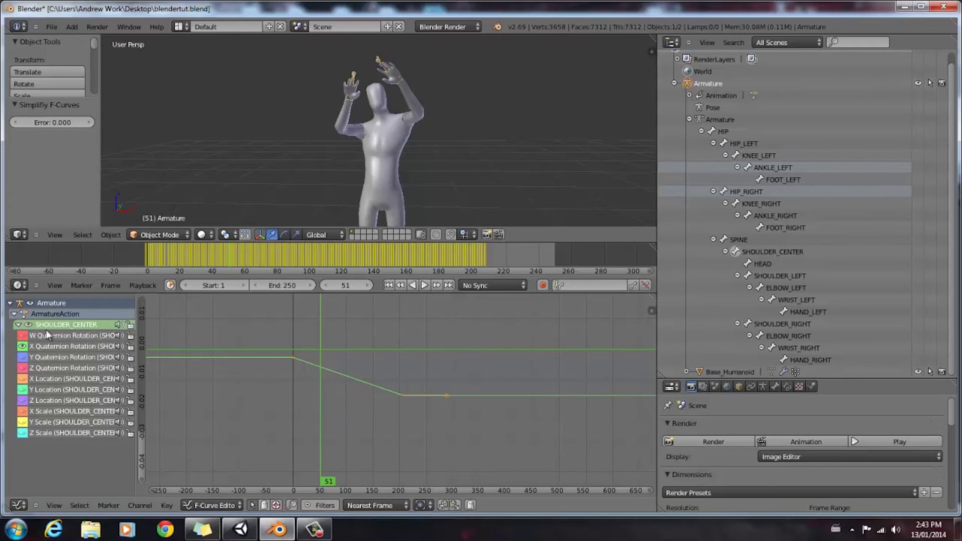
Step: Show only SHOULDER_CENTER's Y Quaternion Rotation curve and examine its dip around frame 51 closely
click(23, 344)
click(23, 357)
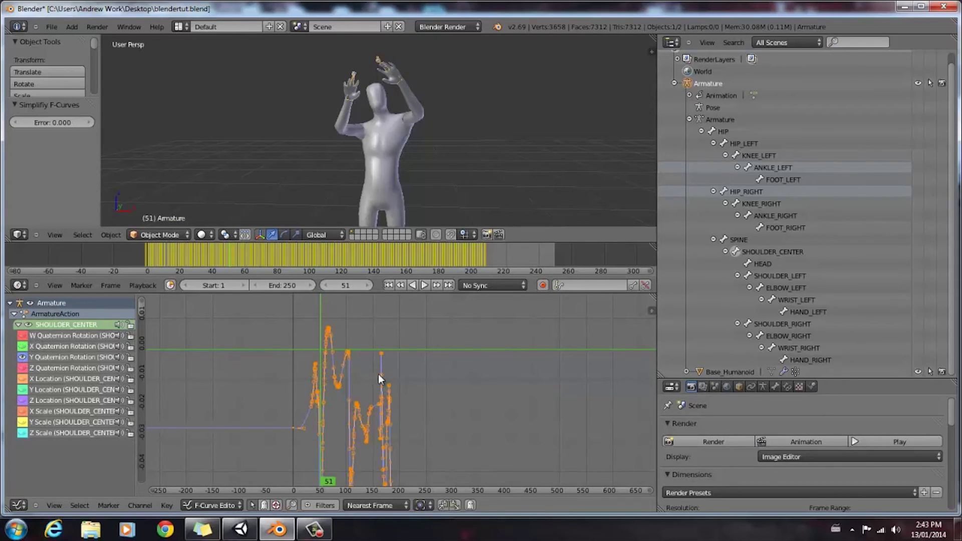
middle_drag(378, 374, 498, 458)
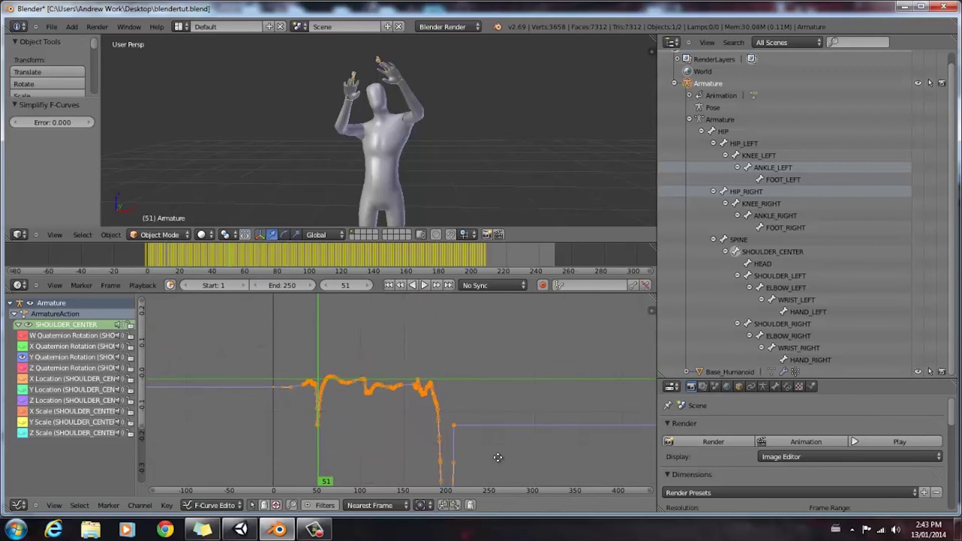
scroll(482, 422, up, 5)
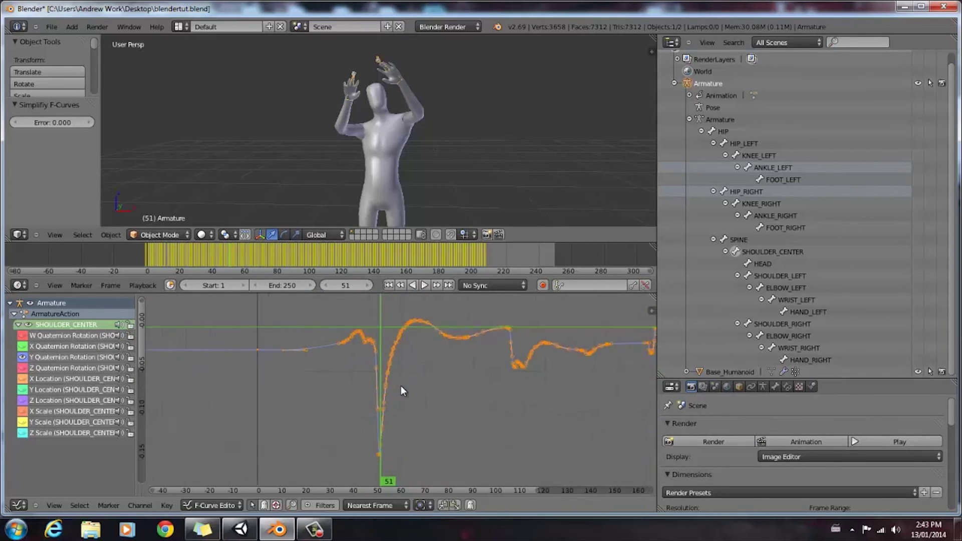
ctrl+middle_drag(400, 386, 490, 407)
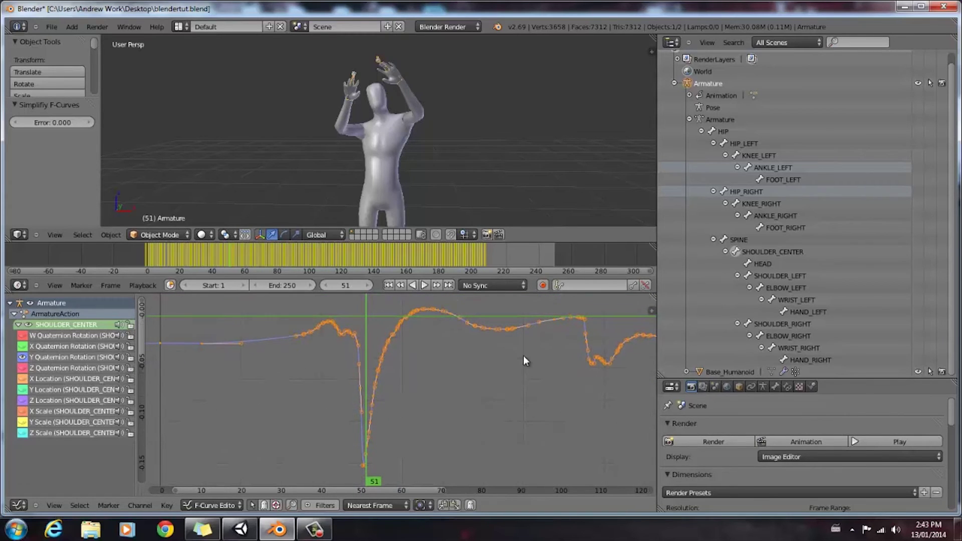
Step: Set the error of the Simplify F-Curves operation to 0.060
click(74, 123)
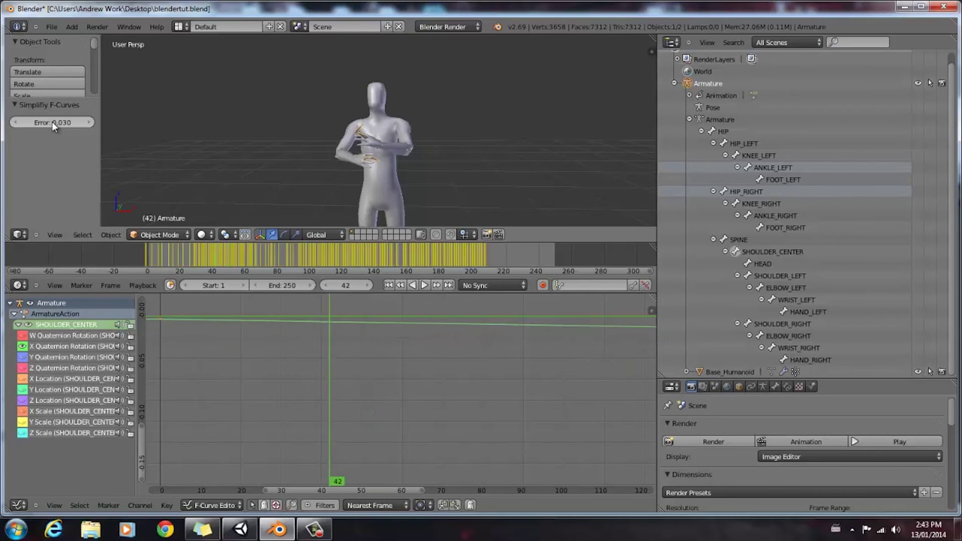
click(72, 122)
text(0.06)
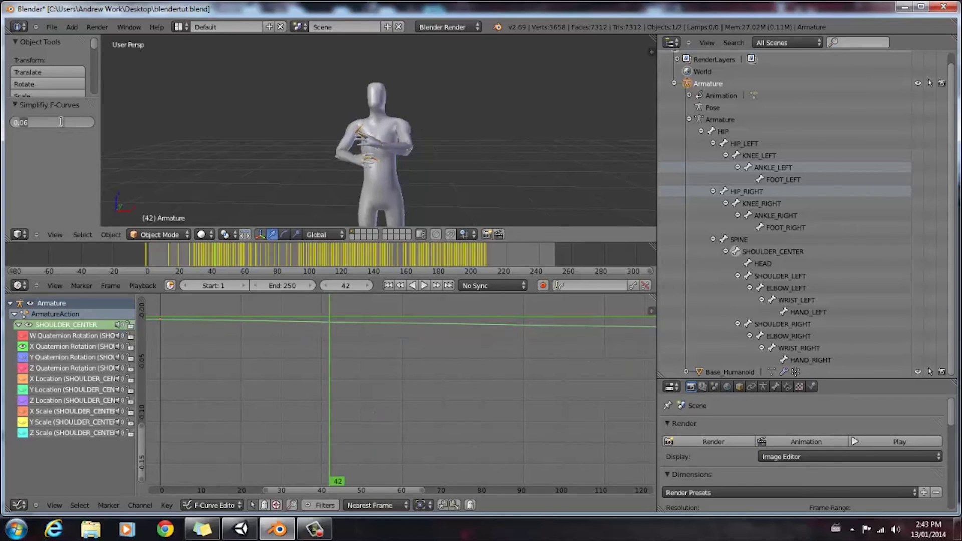
key(BackSpace)
key(BackSpace)
text(030)
key(Return)
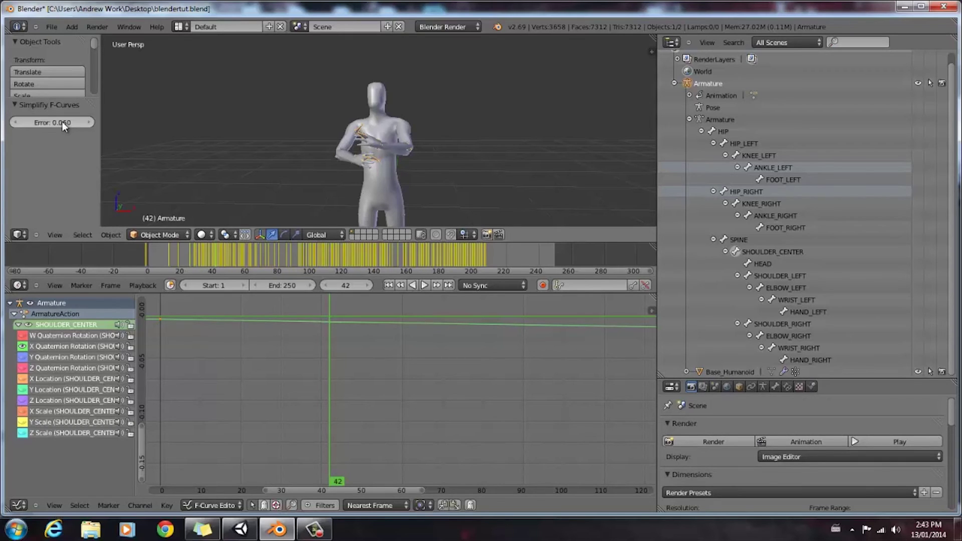
Step: Display only SHOULDER_CENTER's simplified Y Quaternion Rotation curve and move the playhead to frame 57
scroll(338, 338, down, 4)
scroll(338, 342, up, 1)
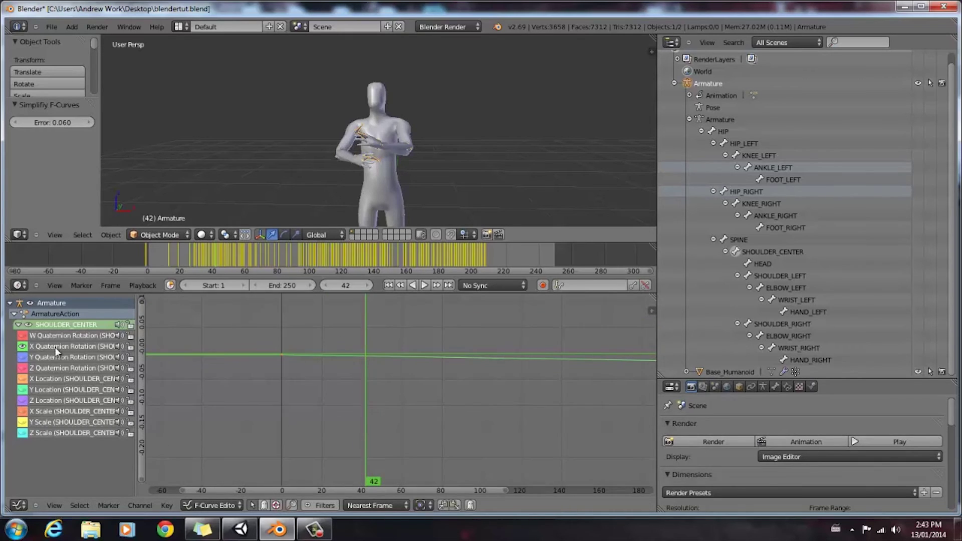
click(23, 357)
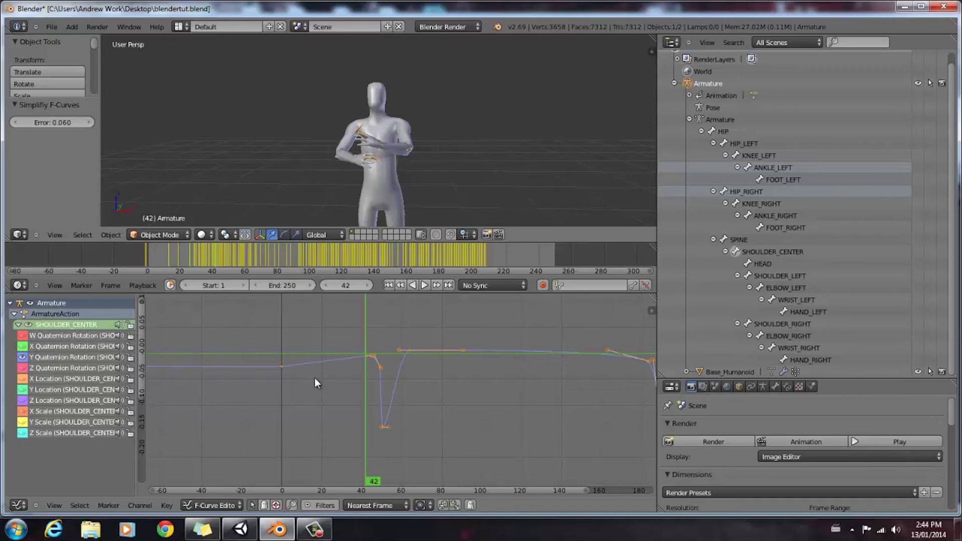
scroll(389, 397, up, 1)
scroll(389, 398, up, 3)
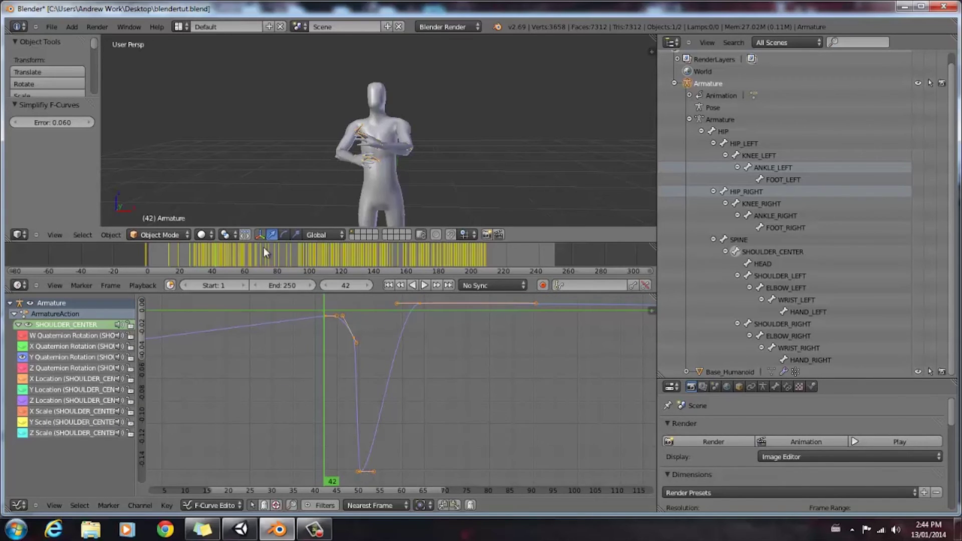
drag(263, 247, 240, 271)
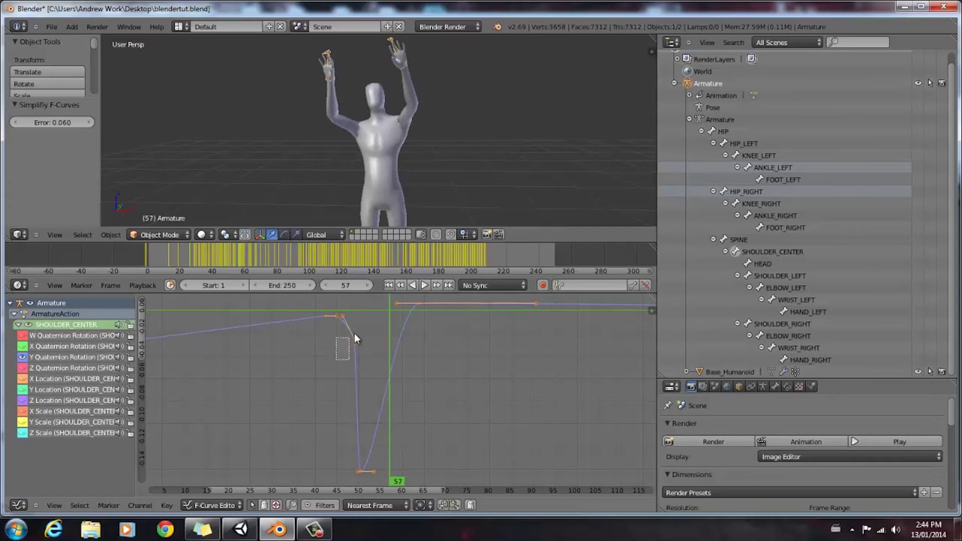
Step: Raise the Y rotation keyframe just before the dip, near frame 49, by about 0.021
drag(354, 333, 357, 332)
key(g)
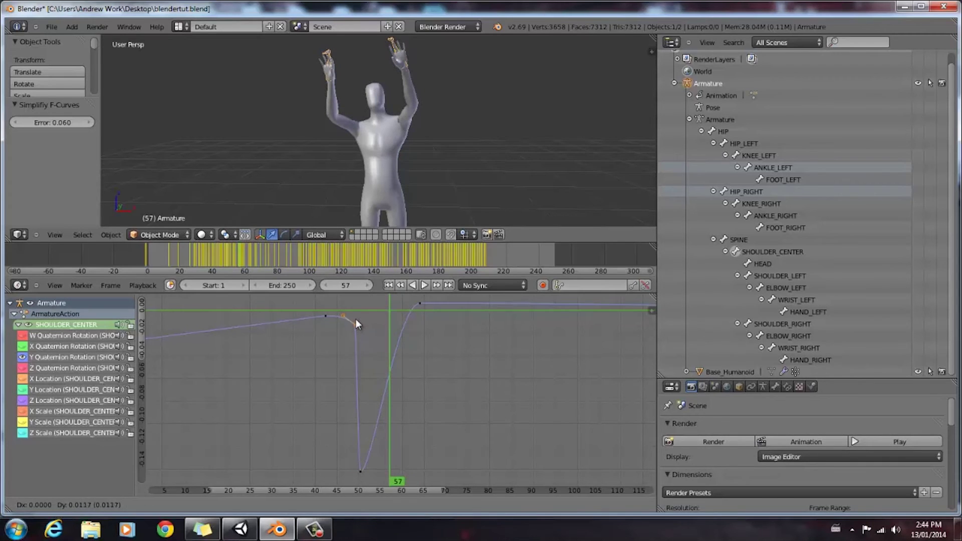
click(356, 312)
Step: Move the dip's lowest keyframe near frame 51 up by about 0.143 and about 0.4 frames later
drag(335, 405, 369, 471)
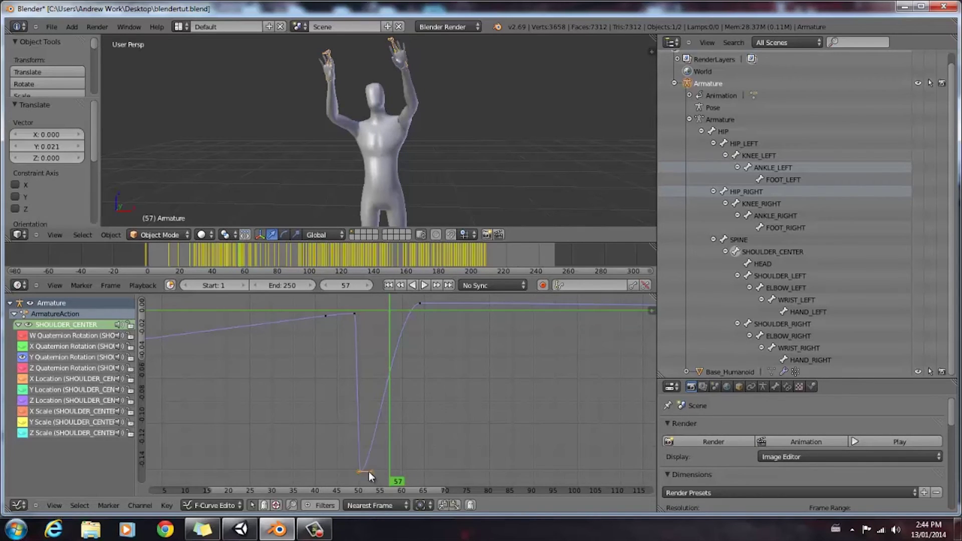
key(g)
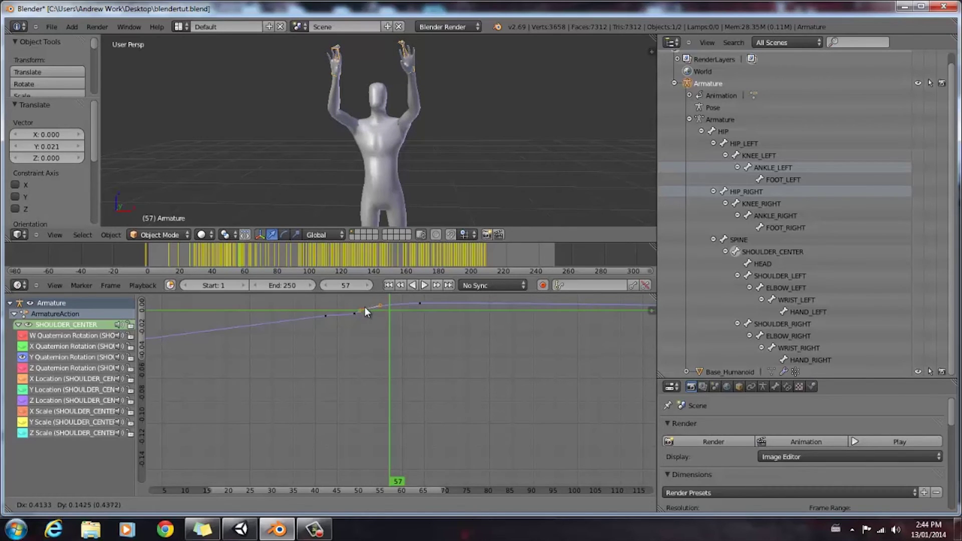
click(364, 307)
Step: Move the Y rotation keyframe near frame 49 about 0.4 frames earlier and 0.002 up, and return the playhead to frame 0
key(g)
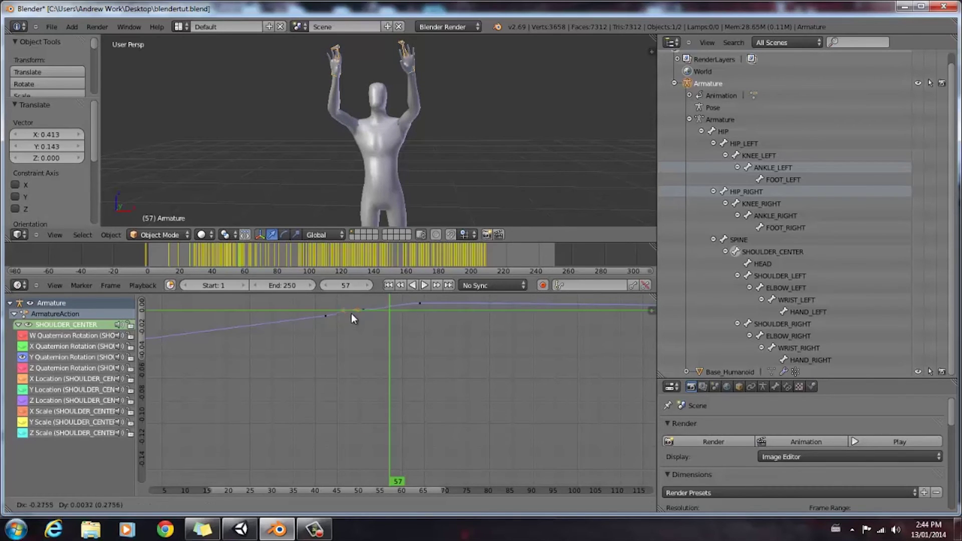
click(351, 315)
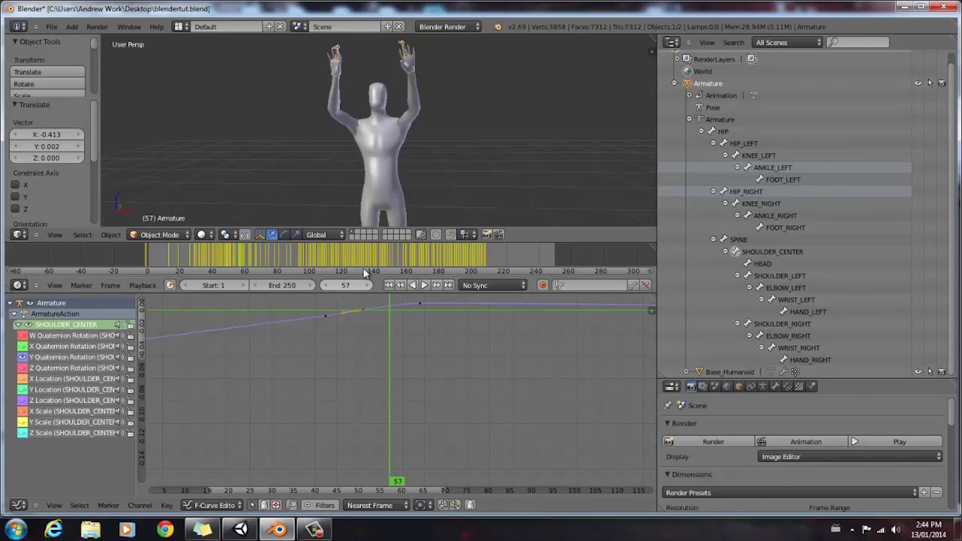
drag(363, 268, 110, 282)
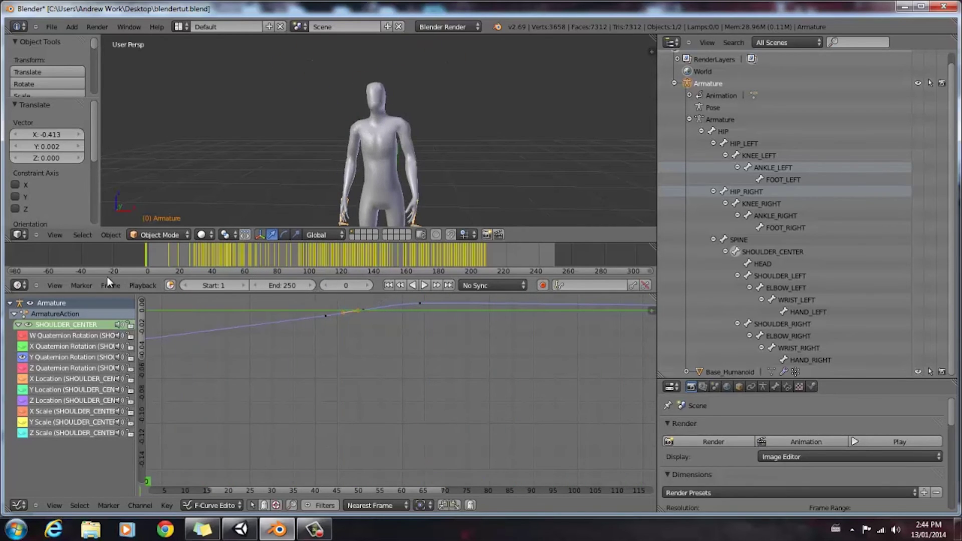
Step: Enlarge the Timeline area by lowering its boundary with the Graph Editor
scroll(378, 362, down, 5)
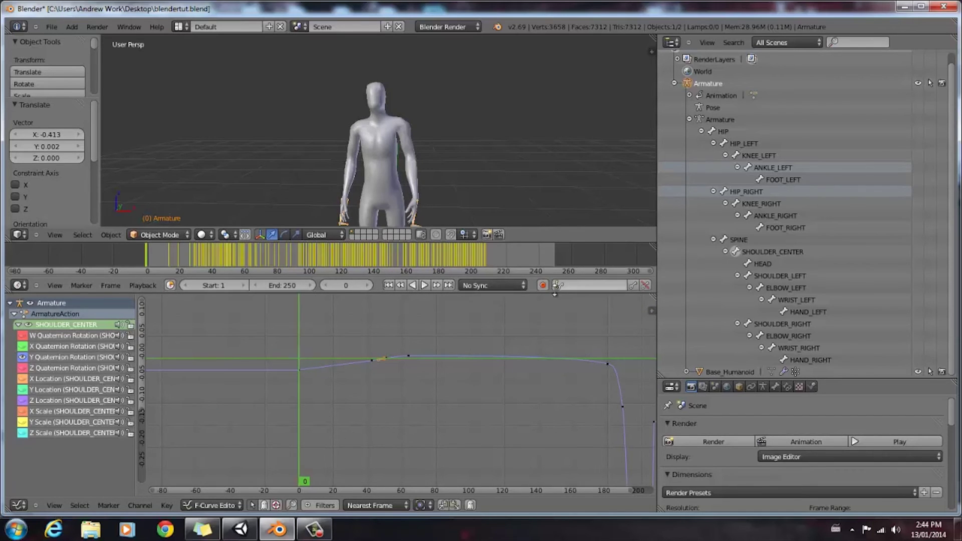
drag(531, 293, 545, 325)
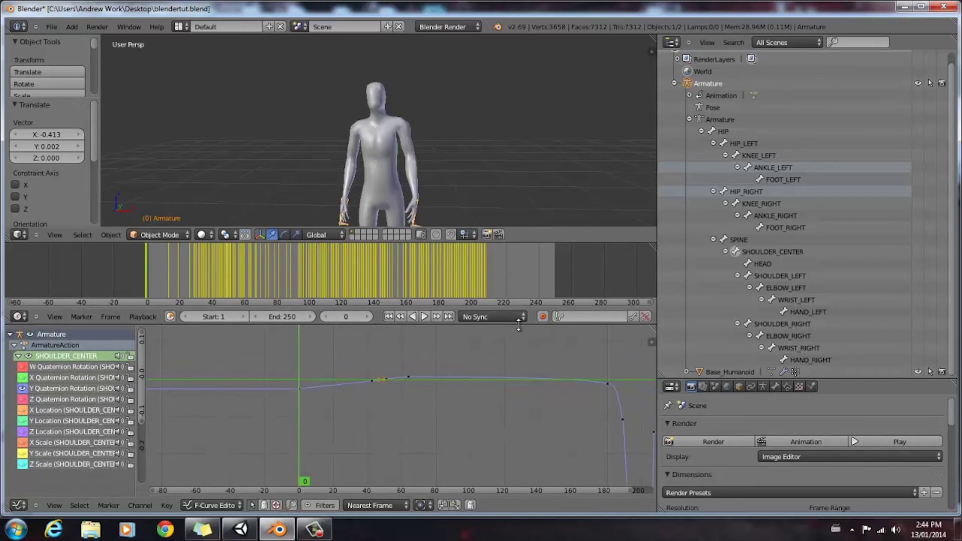
drag(532, 324, 530, 377)
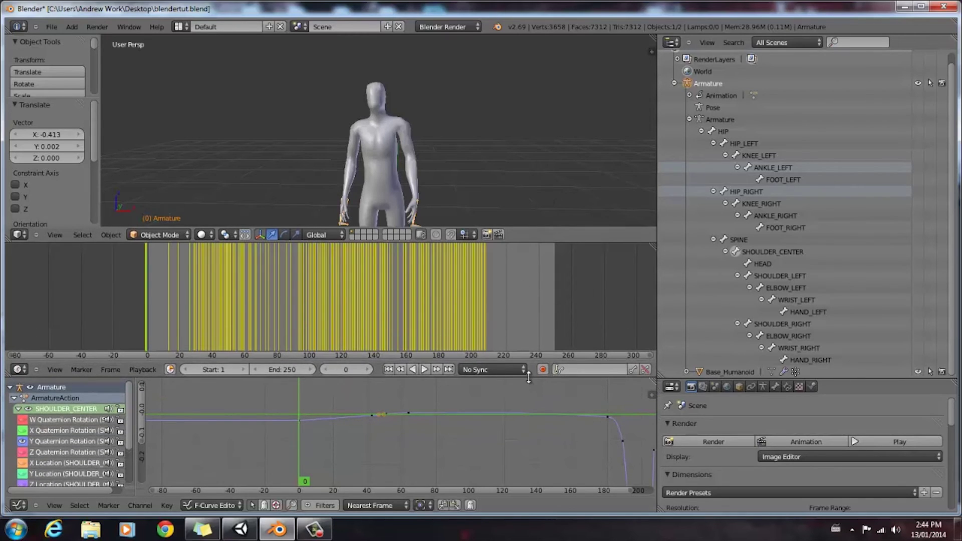
drag(531, 377, 531, 363)
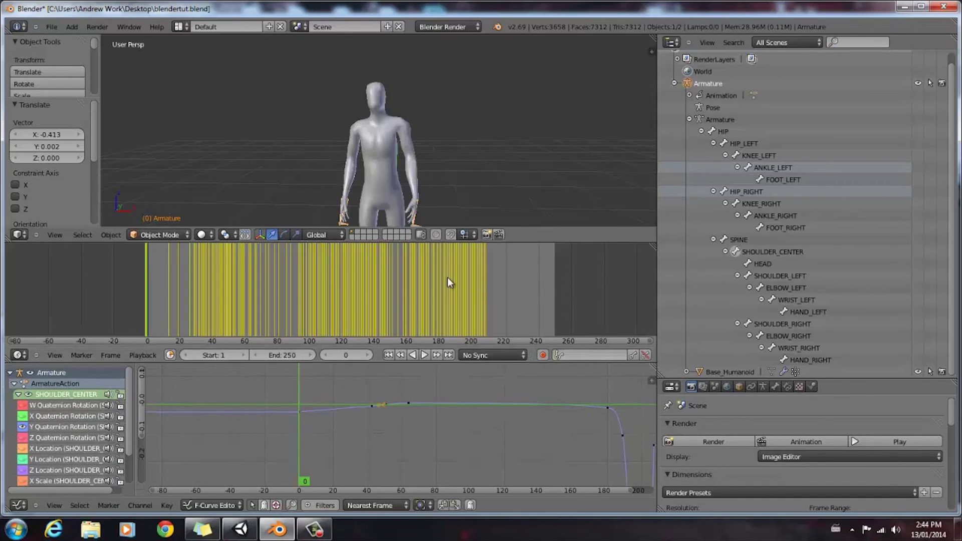
Step: Select the HIP bone together with all left and right hip, knee, ankle and foot bones
click(714, 131)
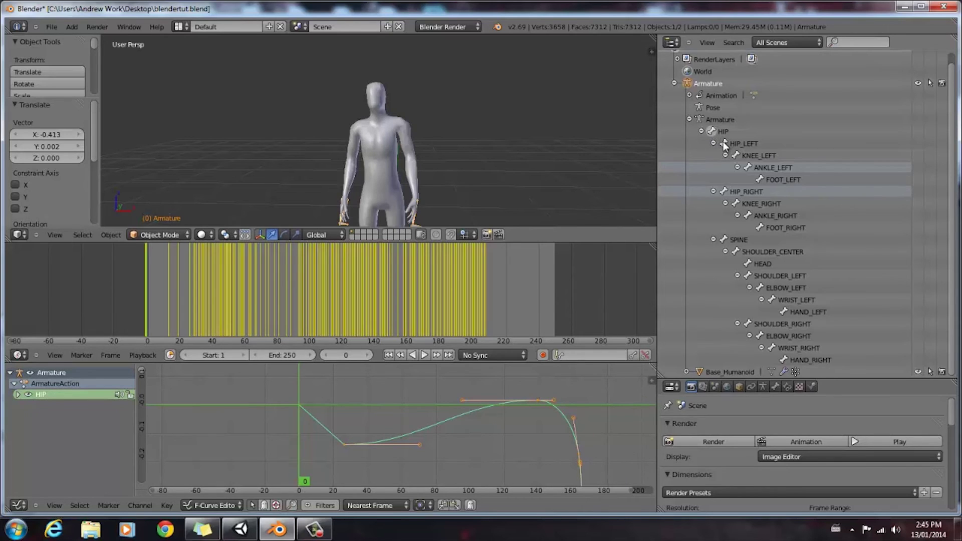
ctrl+click(722, 142)
ctrl+click(735, 155)
ctrl+click(748, 168)
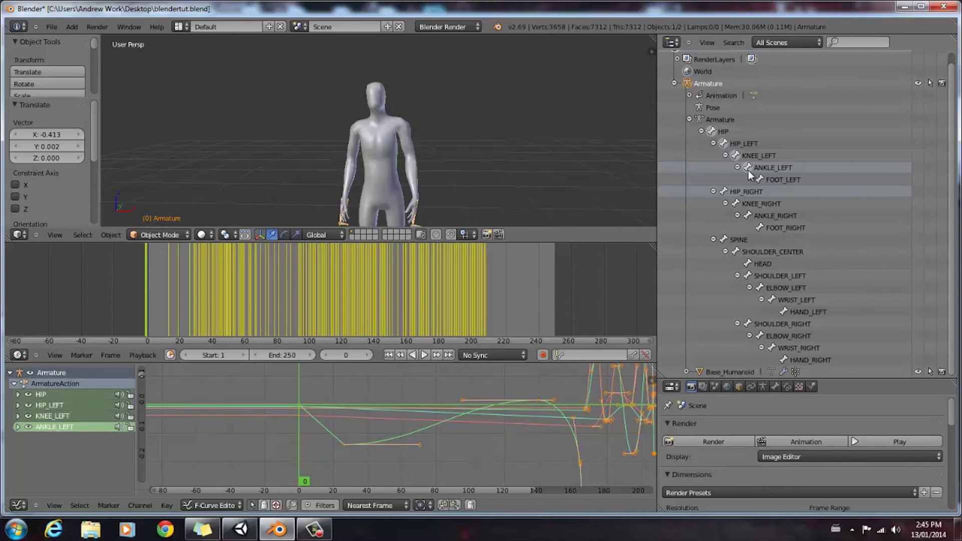
ctrl+click(758, 180)
ctrl+click(724, 192)
ctrl+click(735, 204)
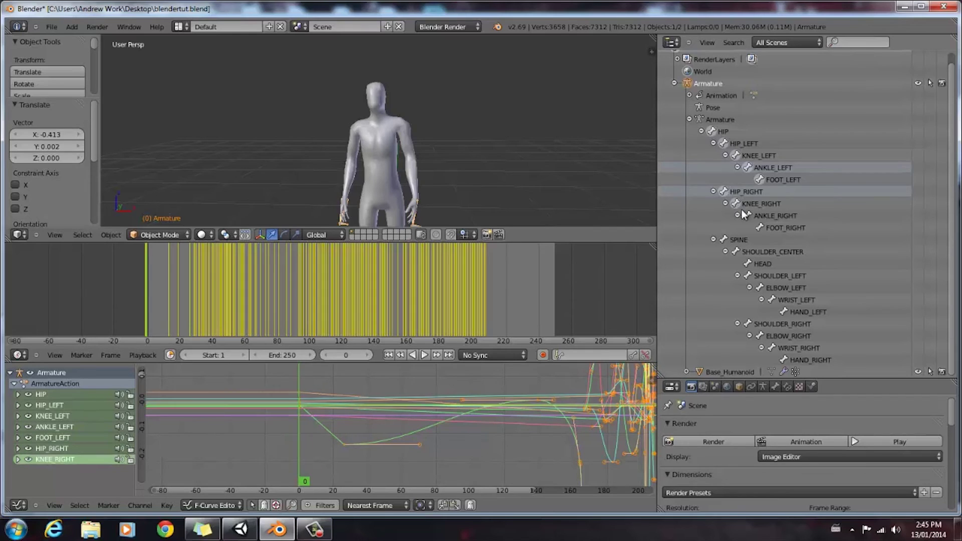
ctrl+click(748, 215)
ctrl+click(759, 227)
Step: Add the SPINE, SHOULDER_CENTER, HEAD and all left and right shoulder, elbow, wrist and hand bones to the selection
ctrl+click(724, 239)
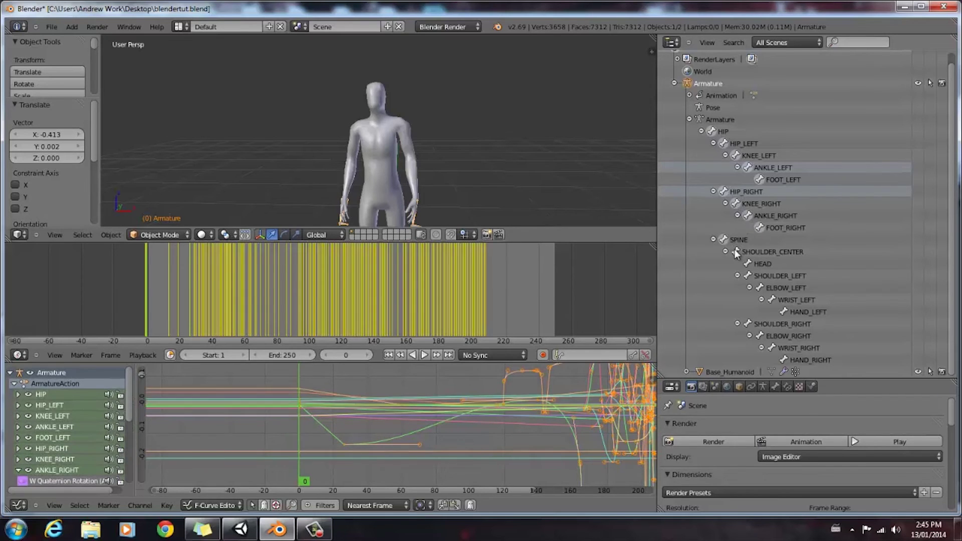
ctrl+click(735, 250)
ctrl+click(748, 276)
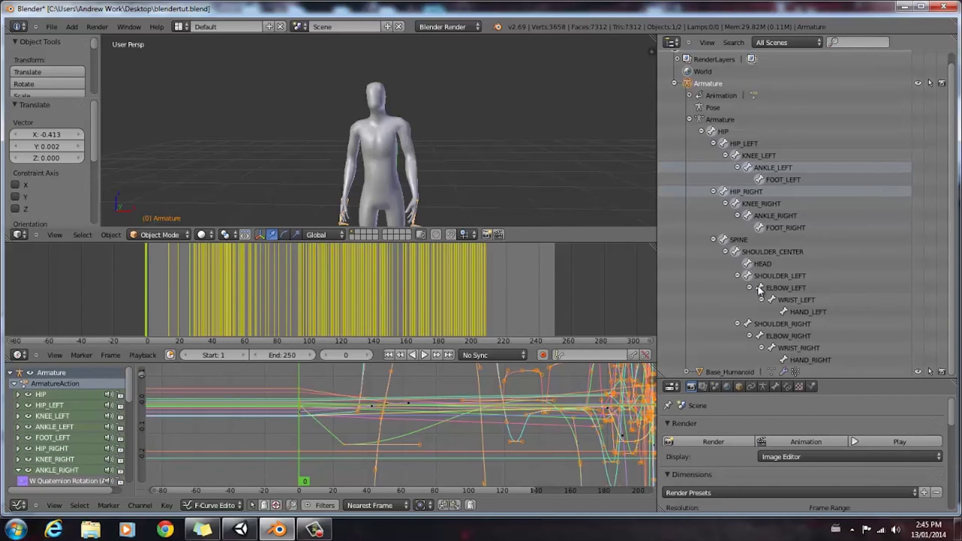
ctrl+click(760, 287)
ctrl+click(772, 300)
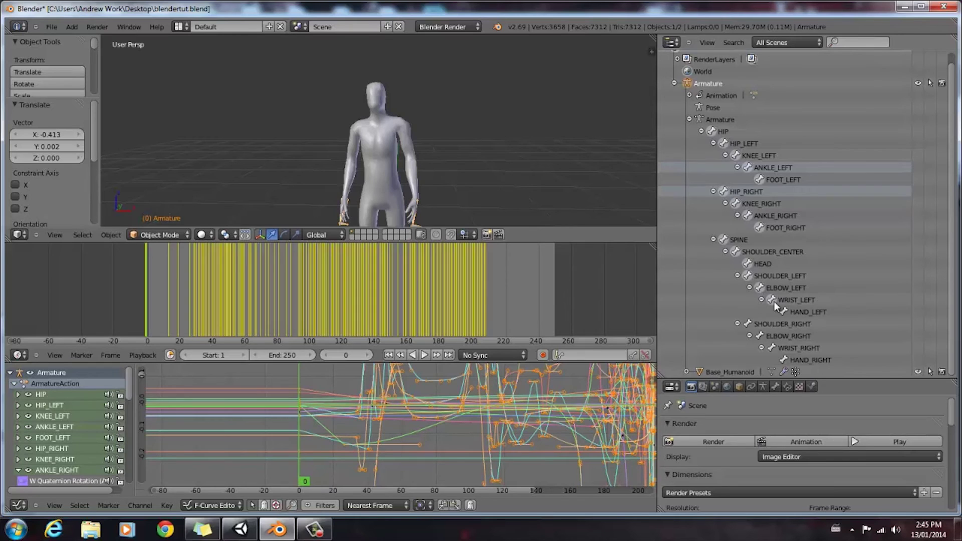
ctrl+click(750, 323)
ctrl+click(759, 336)
ctrl+click(772, 348)
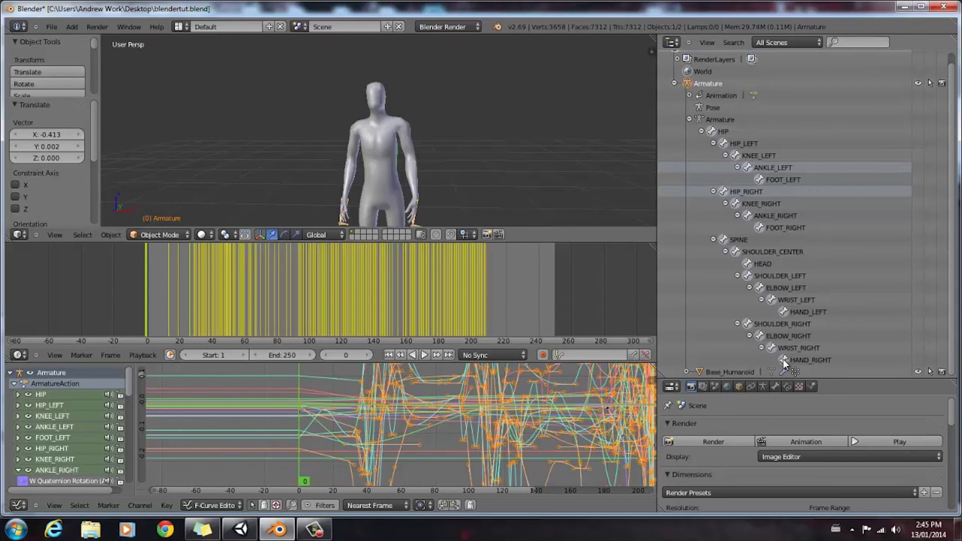
Step: Place the playhead at frame 120 with the curves of all selected bones in view
scroll(525, 405, down, 6)
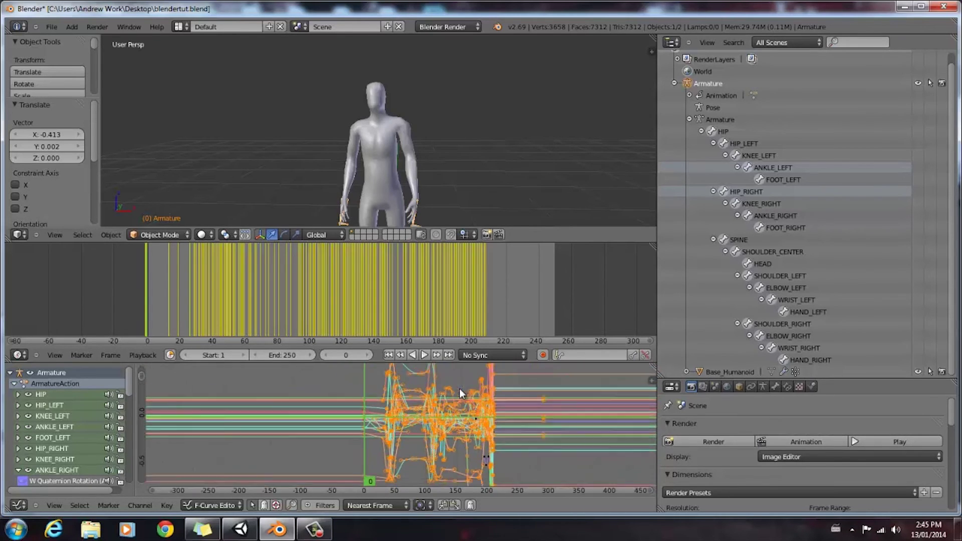
scroll(458, 389, down, 4)
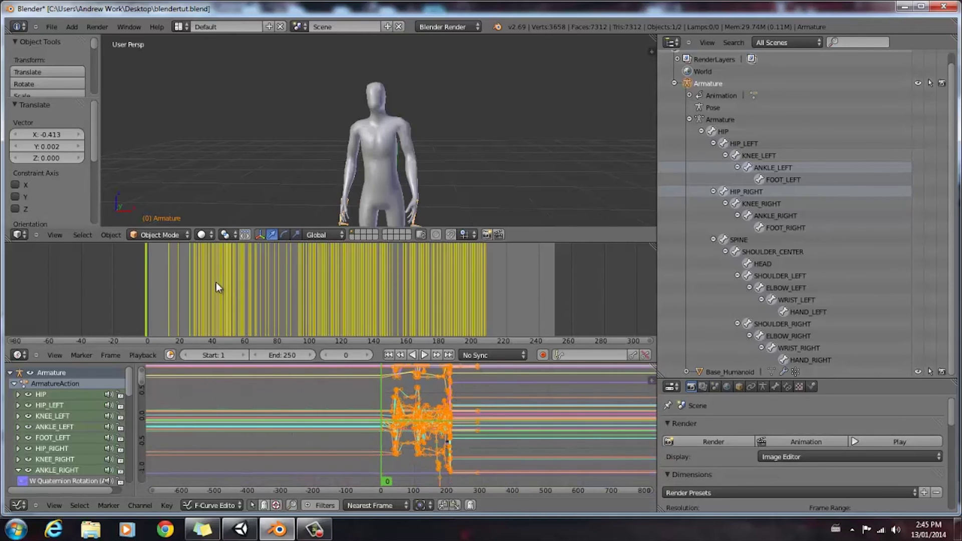
drag(216, 282, 342, 289)
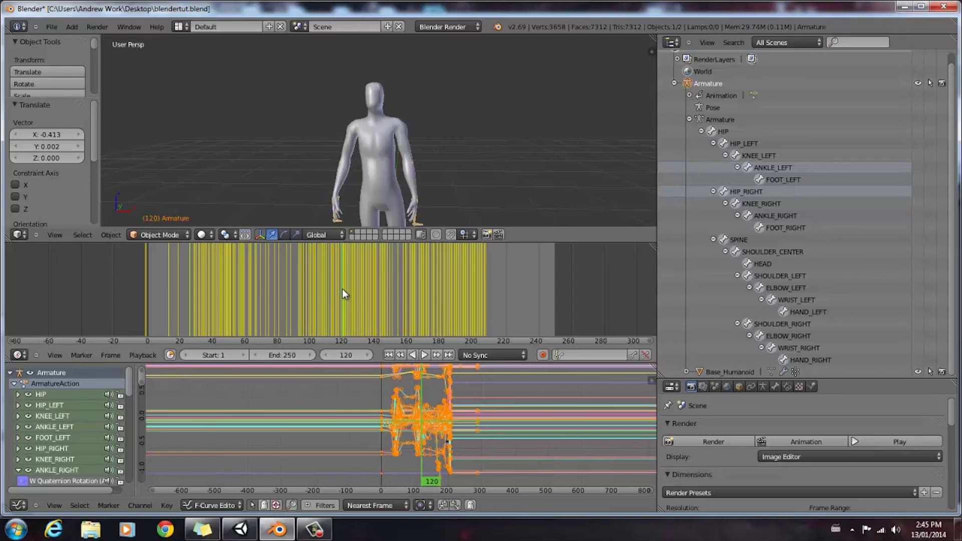
Step: Select all keyframes after frame 120 on the selected bones' F-curves and delete them
scroll(433, 414, down, 5)
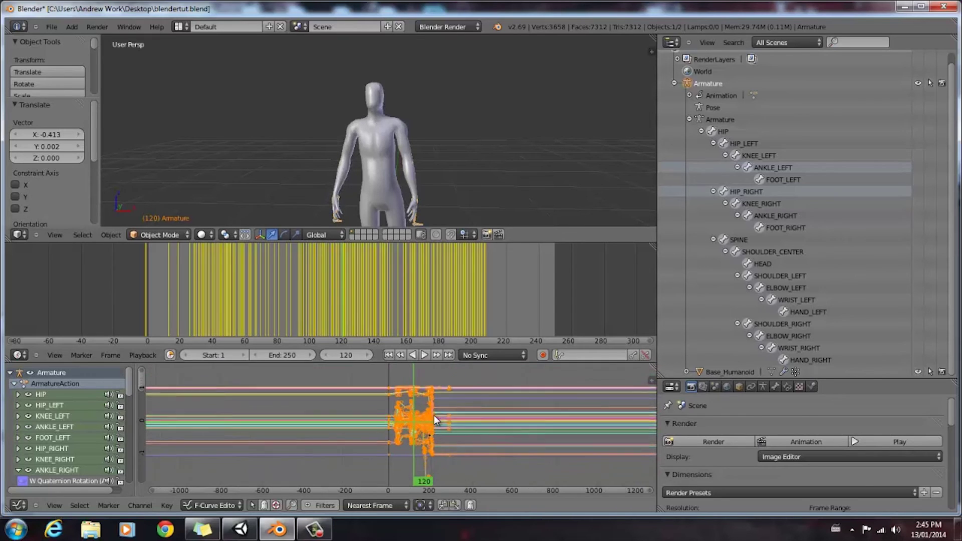
scroll(463, 375, down, 8)
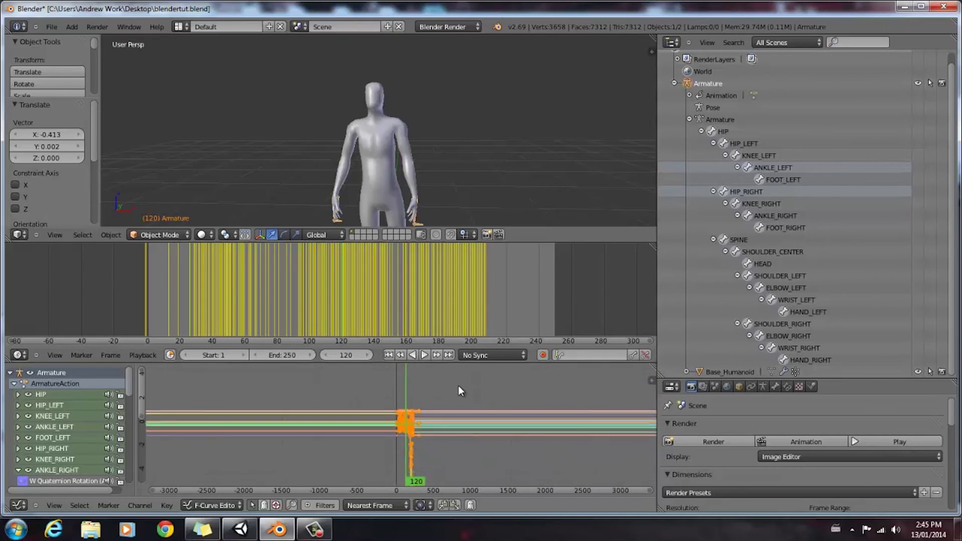
ctrl+middle_drag(458, 386, 516, 394)
drag(524, 418, 350, 462)
key(KP_Decimal)
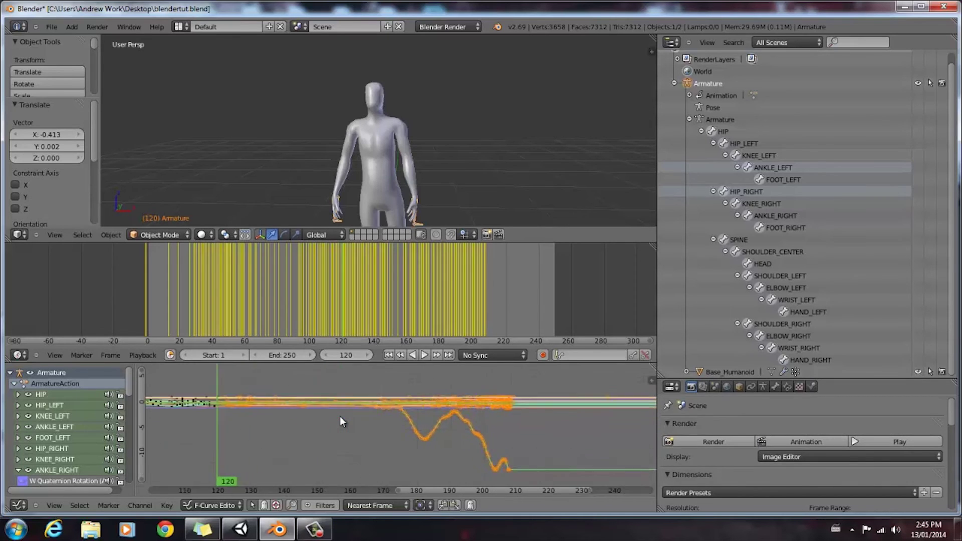
ctrl+middle_drag(339, 416, 462, 434)
ctrl+middle_drag(392, 403, 429, 385)
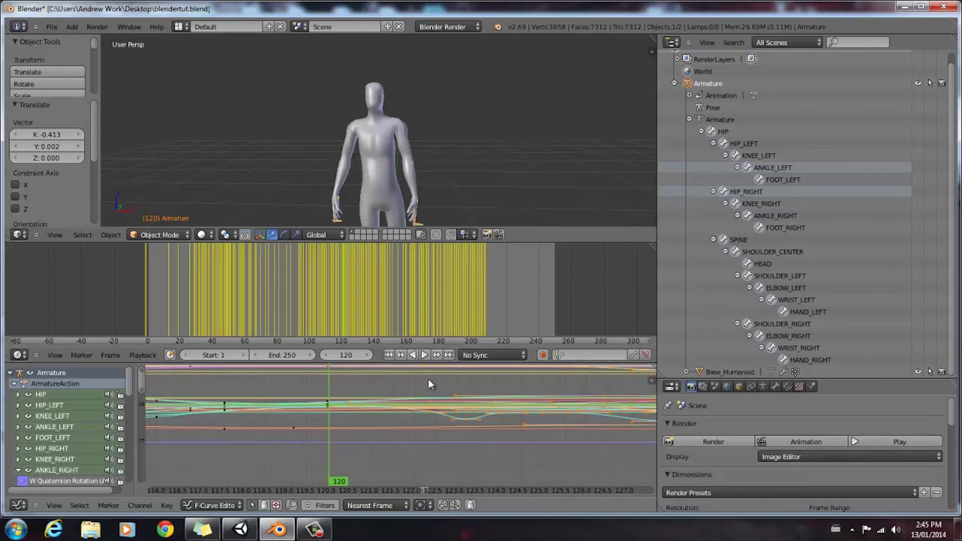
key(x)
click(414, 431)
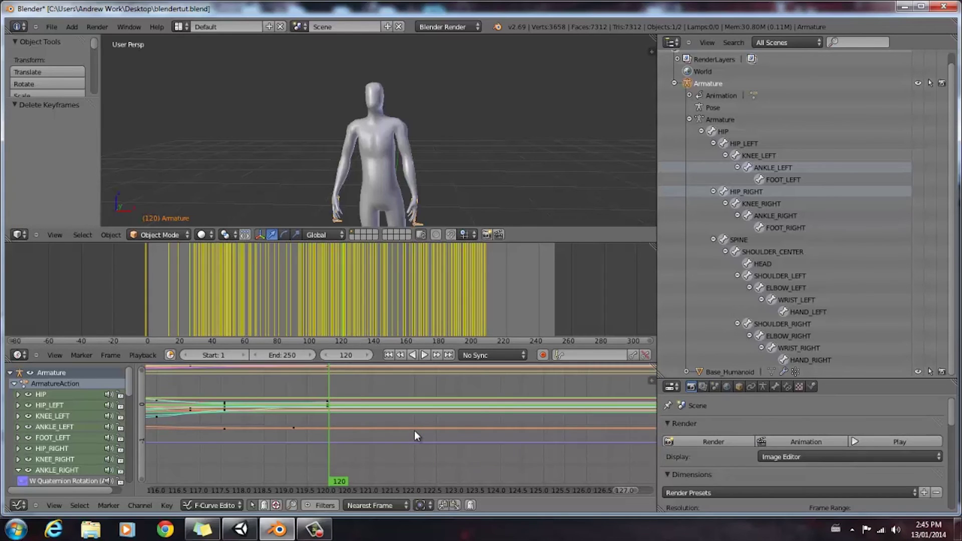
Step: Examine the timeline and the armature's F-curves on both sides of frame 120
scroll(393, 288, down, 2)
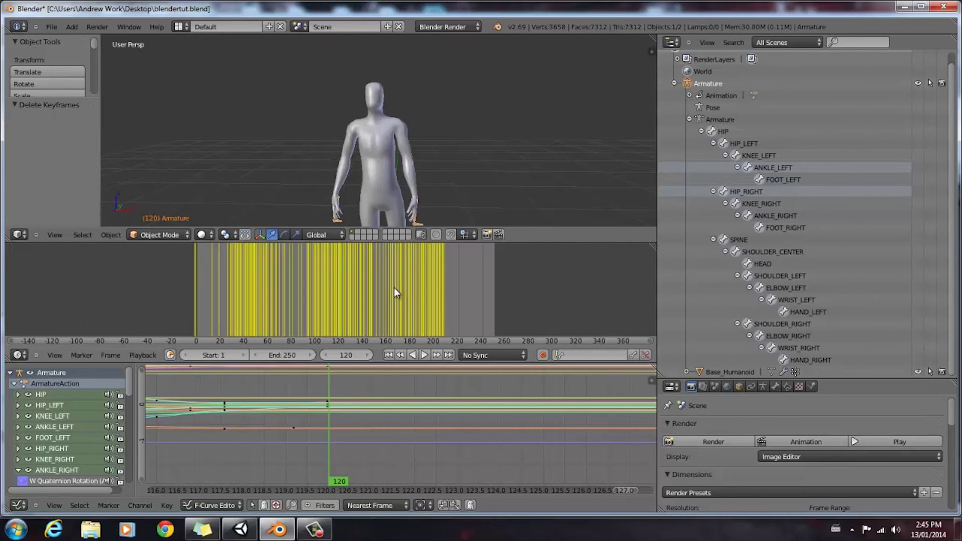
scroll(394, 288, down, 1)
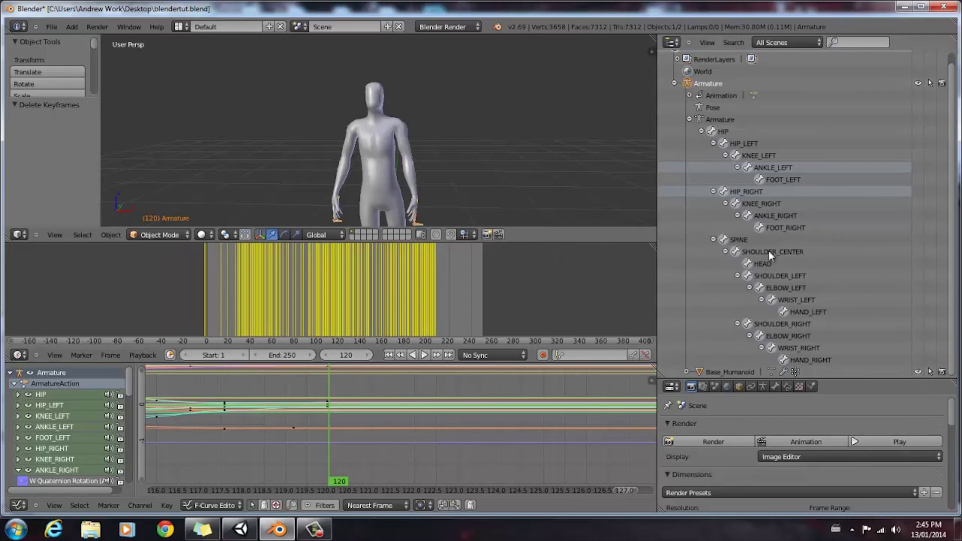
scroll(395, 428, down, 1)
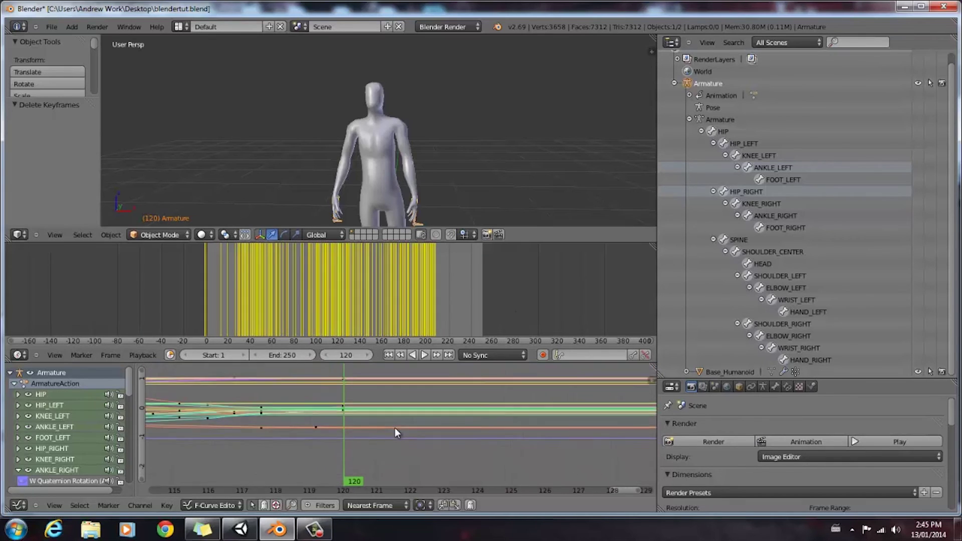
scroll(392, 422, down, 2)
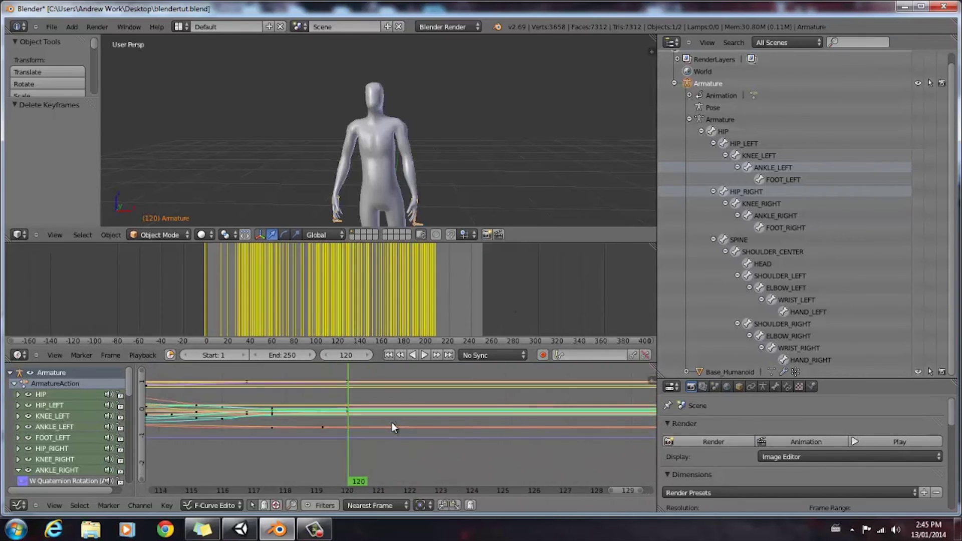
scroll(392, 422, down, 9)
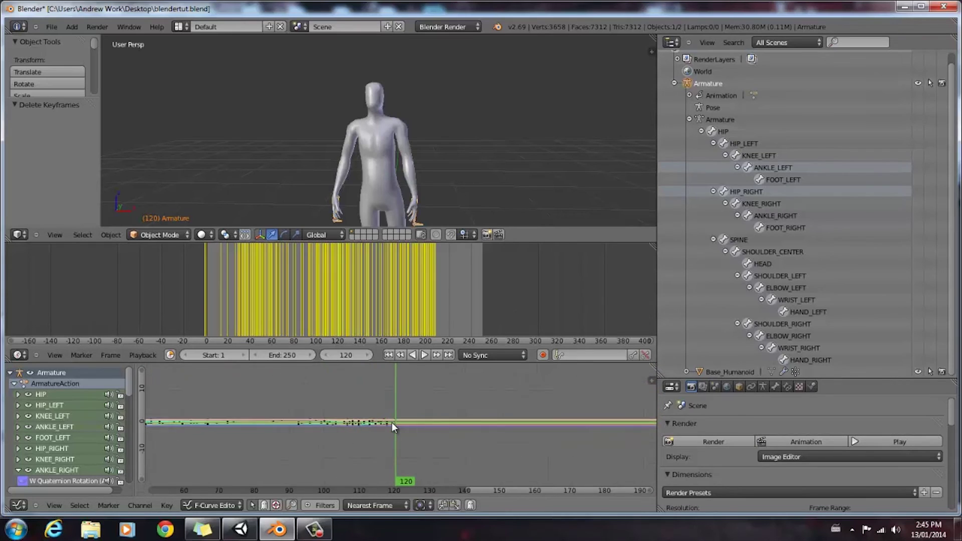
ctrl+middle_drag(392, 422, 397, 479)
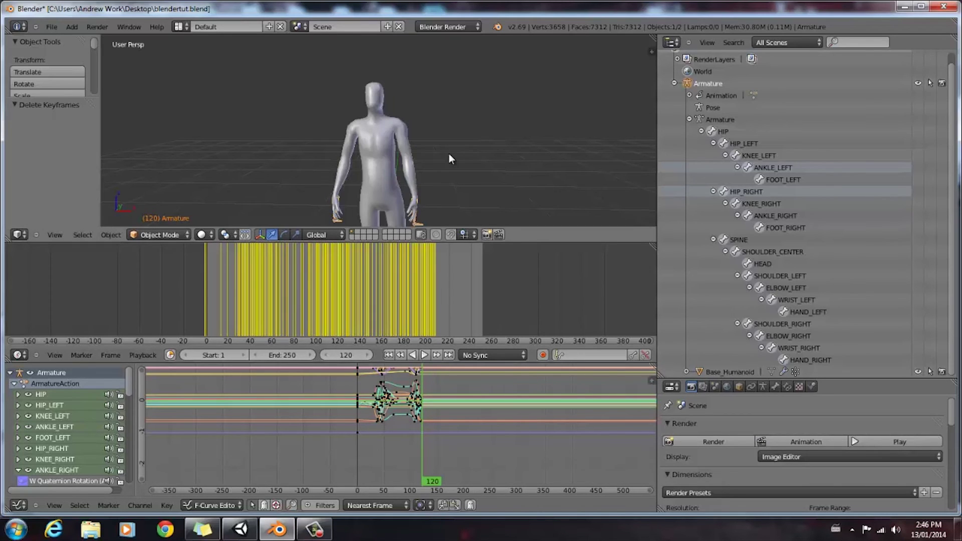
Step: Bake the armature's action from frame 1 to 120 as Pose data with Only Selected off, and scrub through the baked keyframes
scroll(449, 154, down, 4)
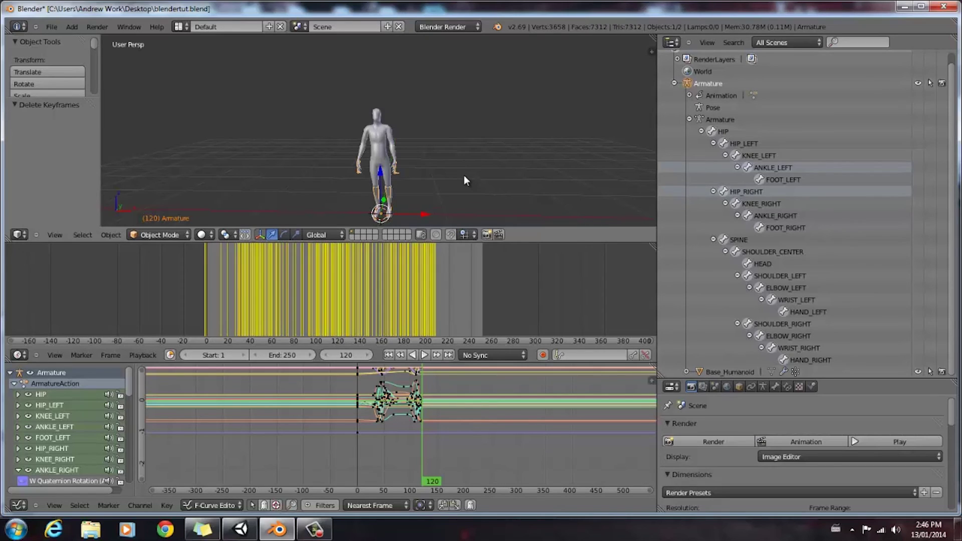
key(space)
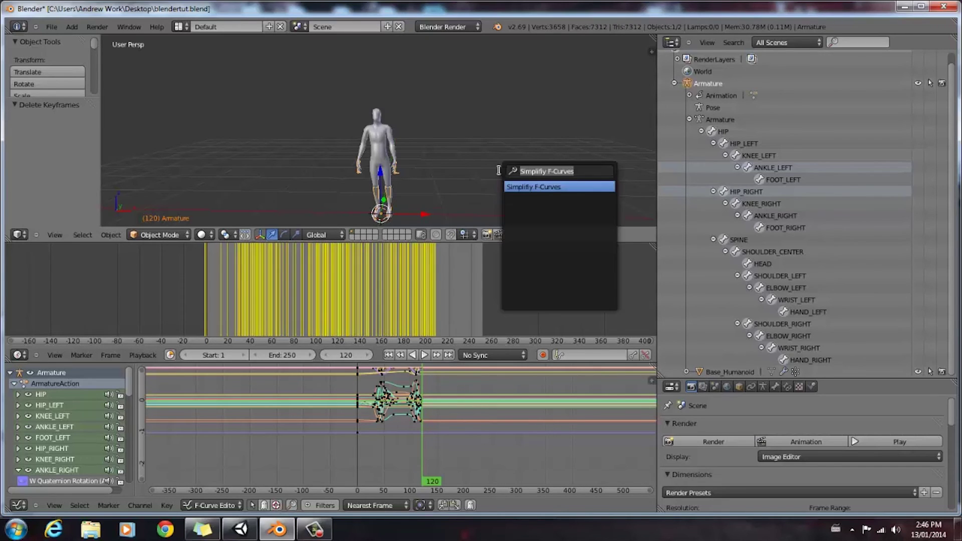
key(BackSpace)
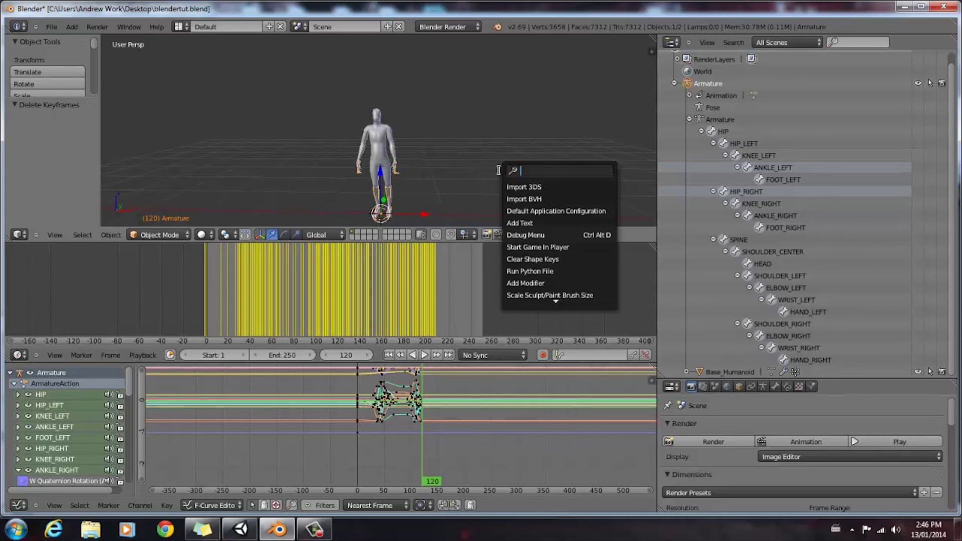
text(bake)
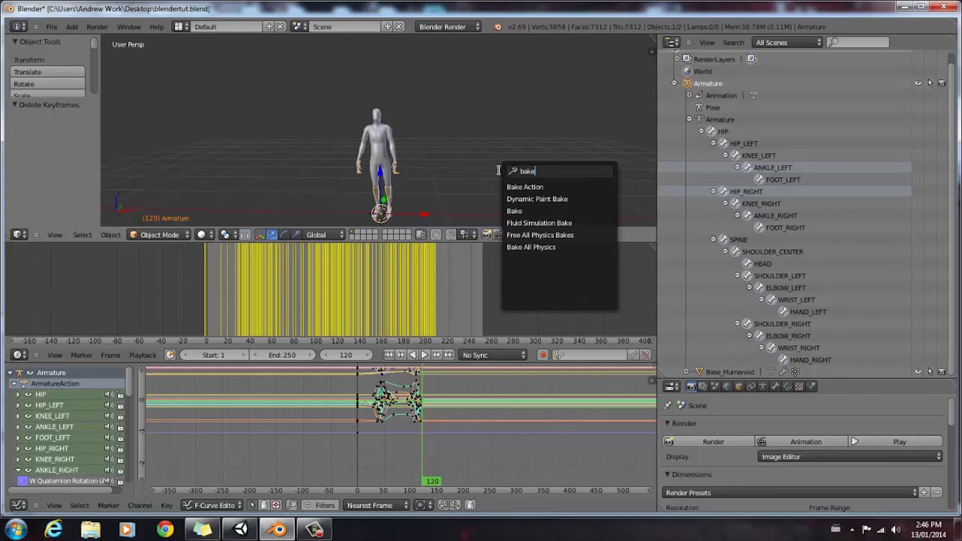
click(533, 188)
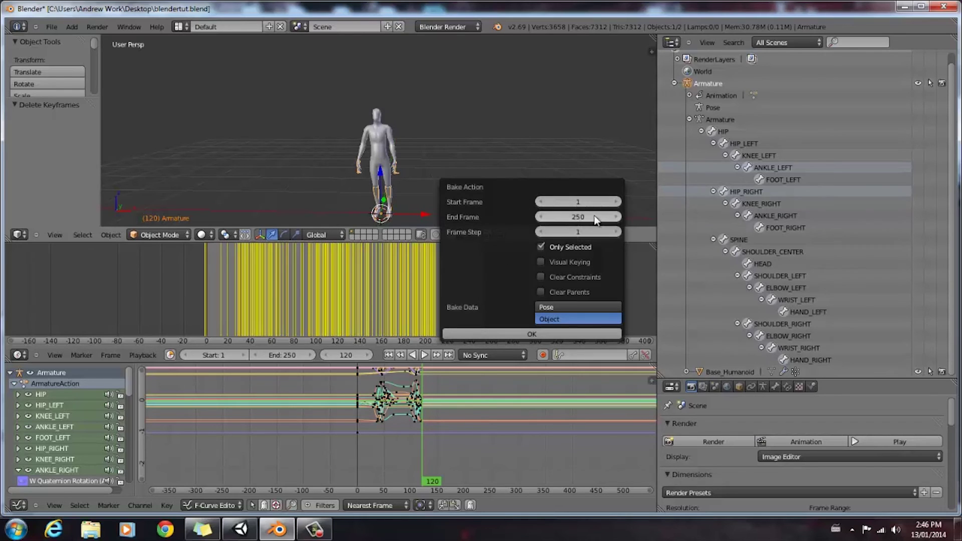
click(580, 216)
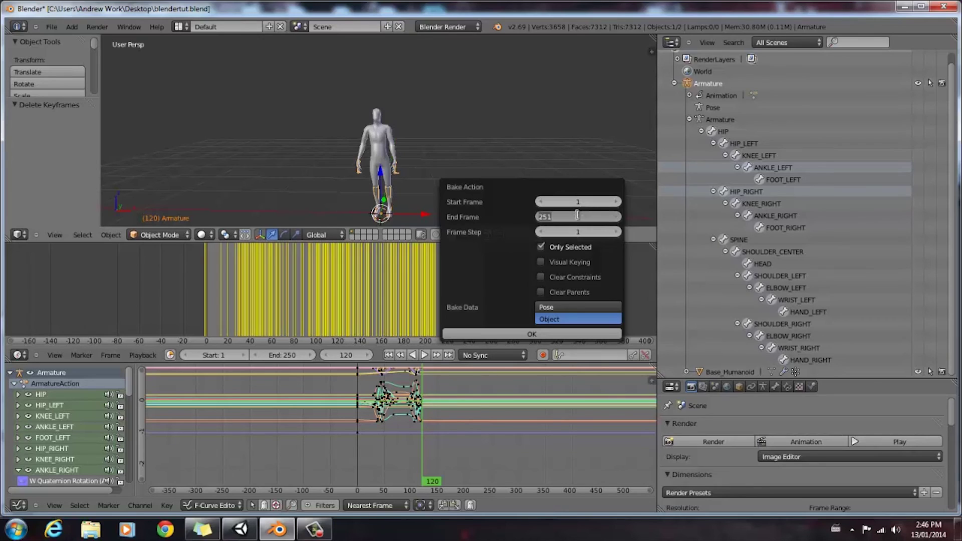
text(120)
key(Return)
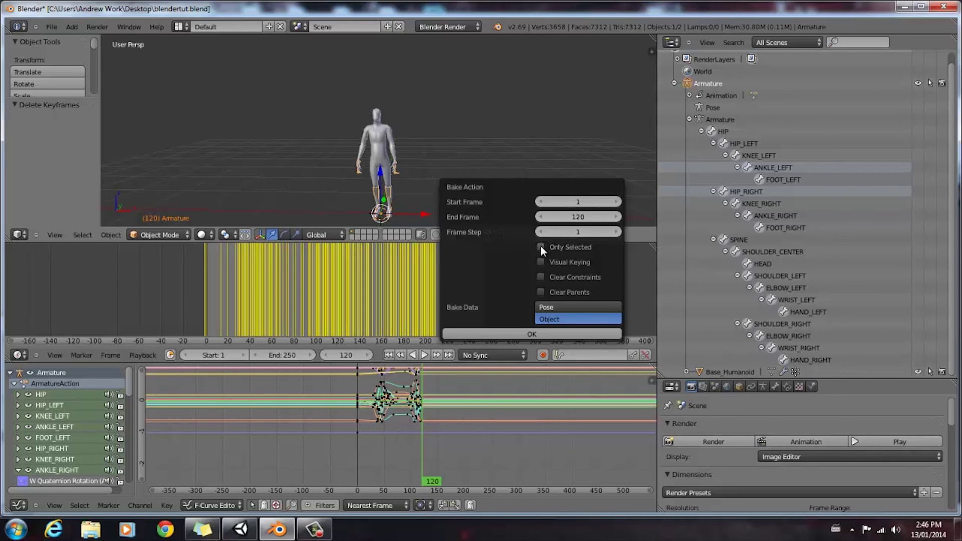
click(549, 306)
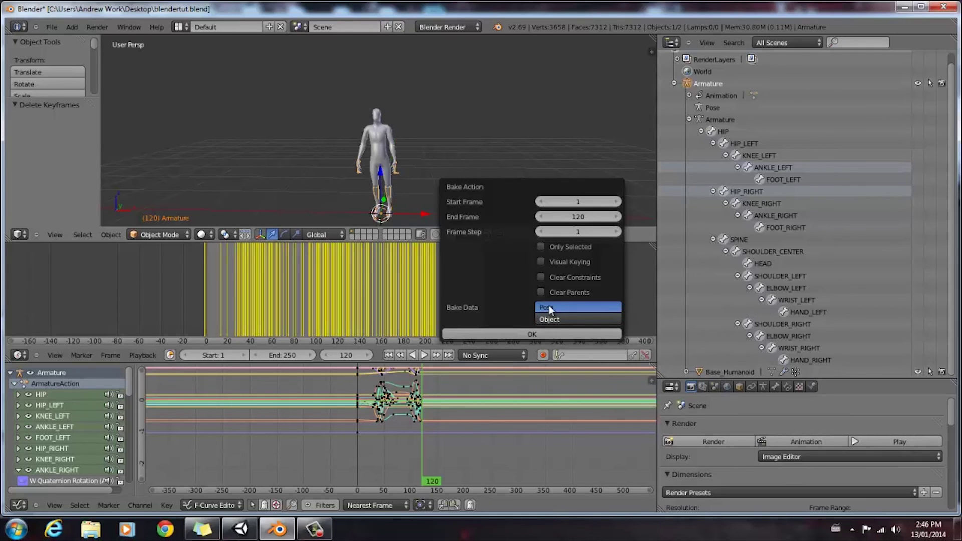
click(531, 334)
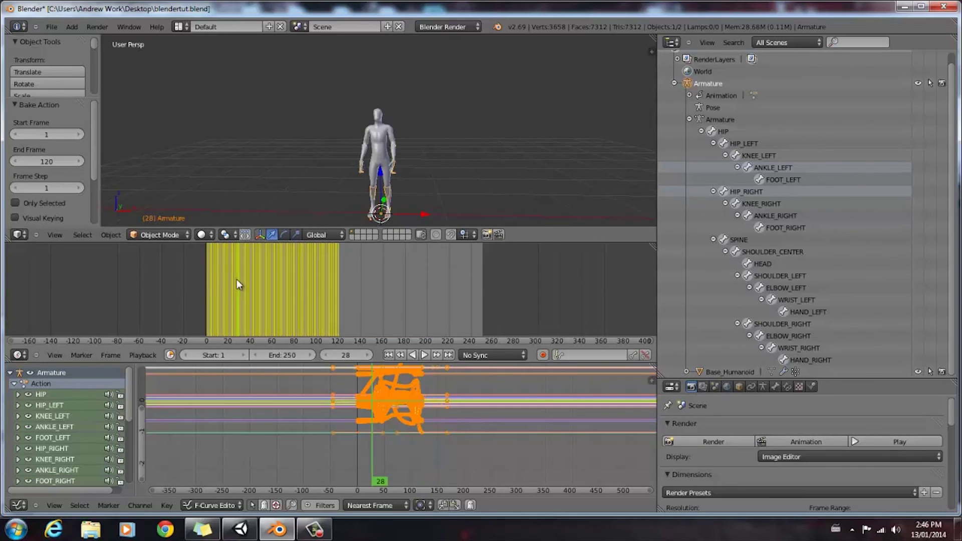
drag(236, 279, 181, 291)
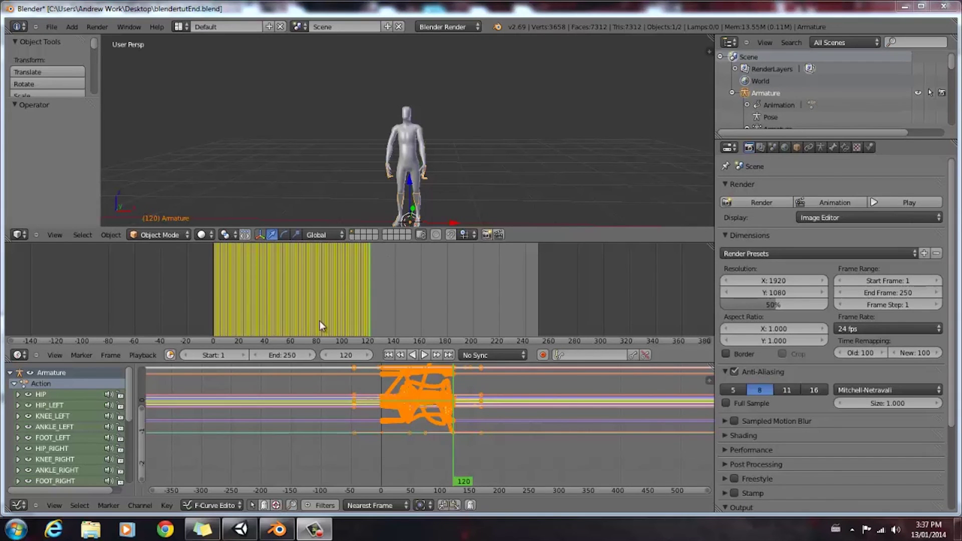
Step: Set the scene's end frame to 120 and its frame rate to 30 fps
click(288, 355)
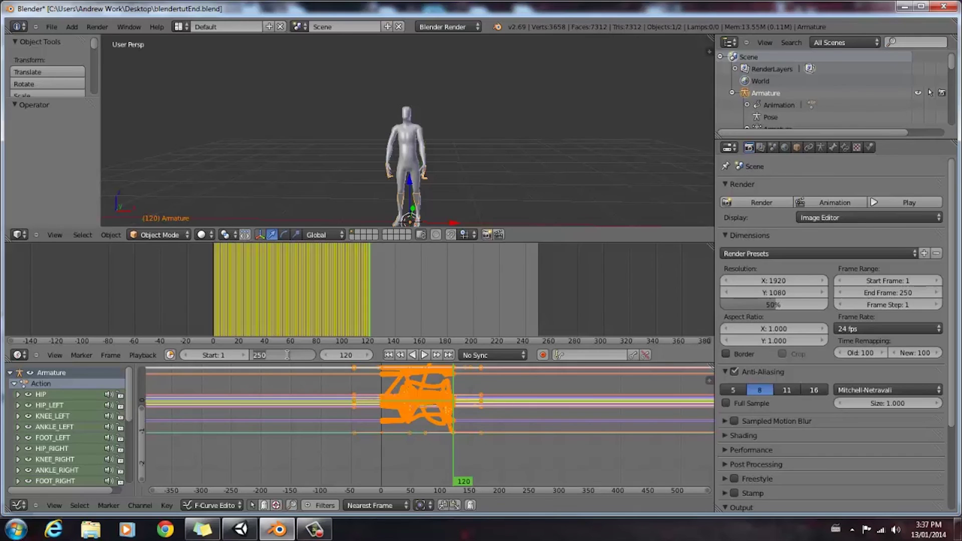
text(120)
key(Return)
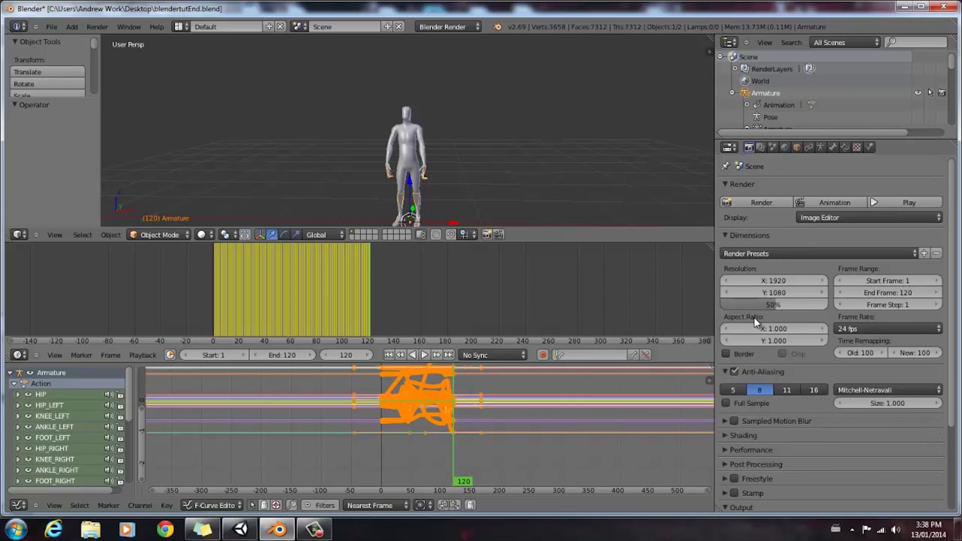
click(873, 328)
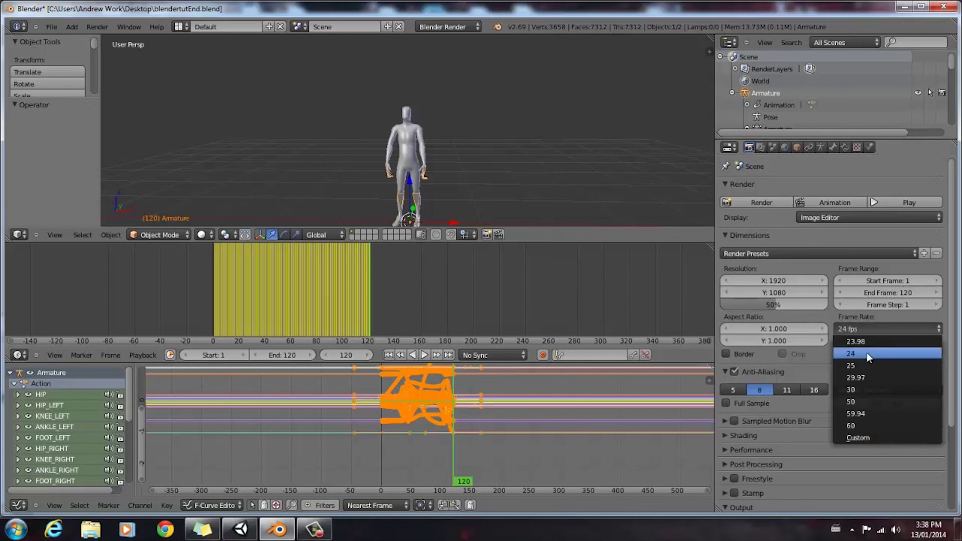
click(855, 389)
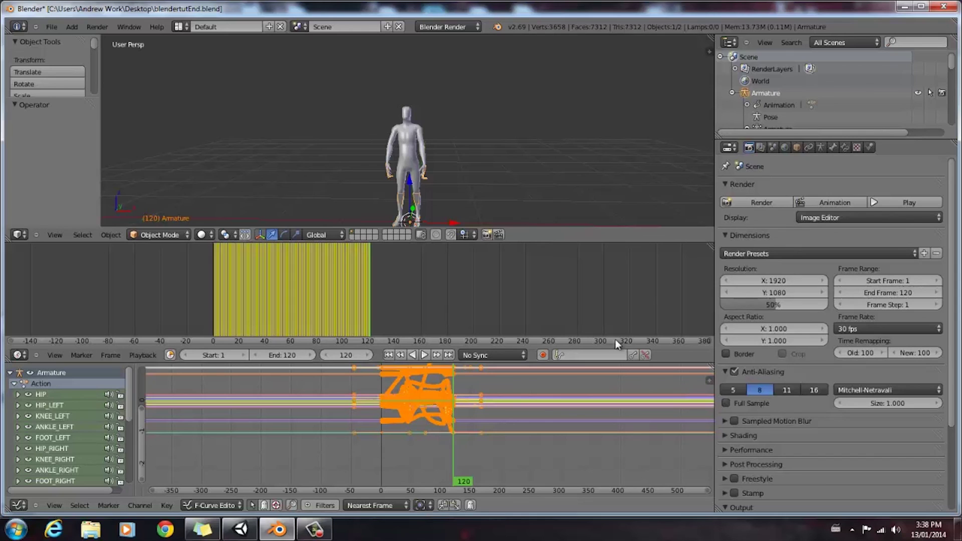
Step: Export the scene as COLLADA to the Blender Tutorial folder on the desktop, overwriting BlenderAnimationClean.dae
click(49, 26)
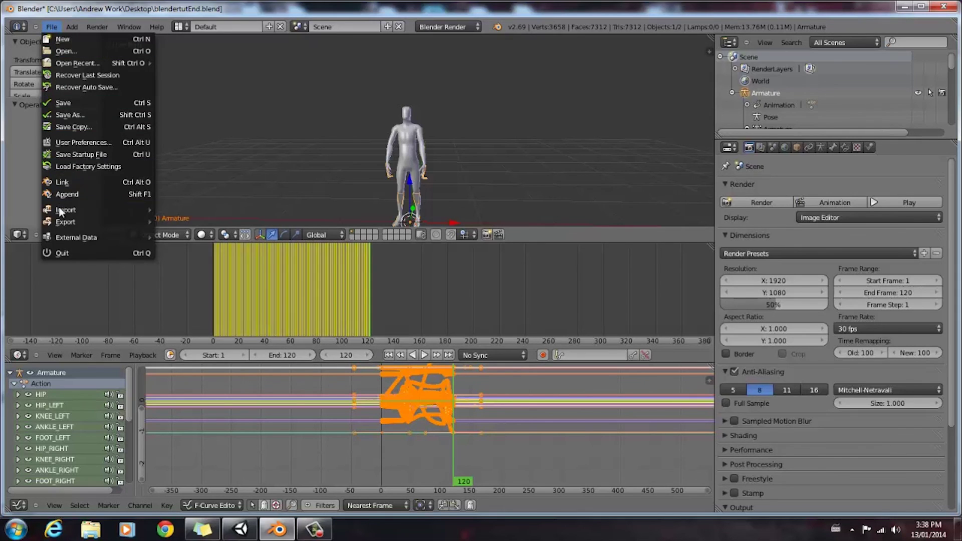
mouse_move(64, 220)
click(223, 221)
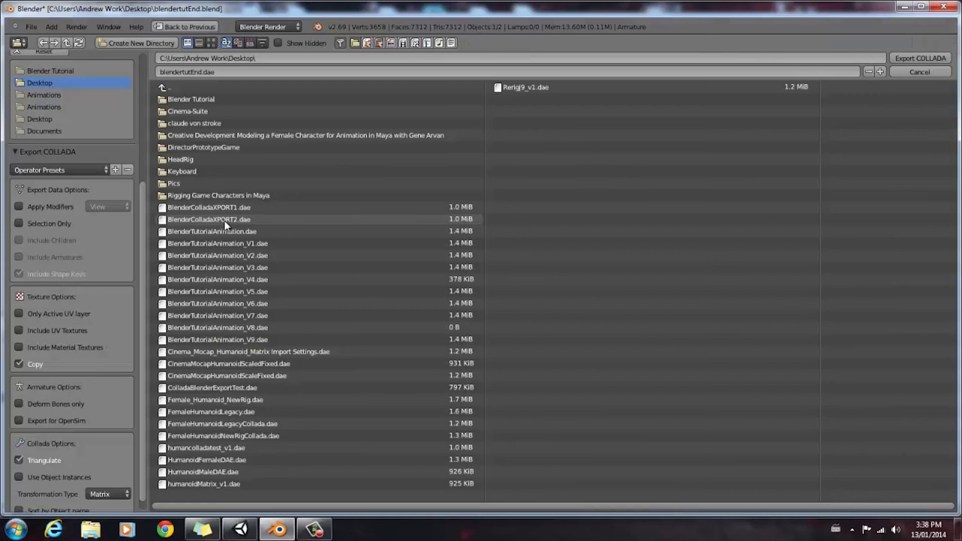
click(207, 99)
click(226, 98)
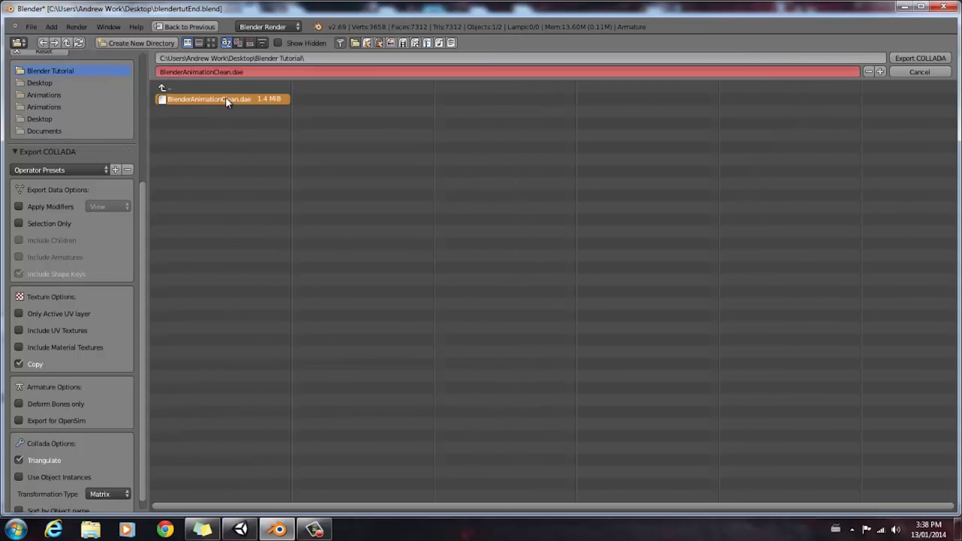
click(912, 57)
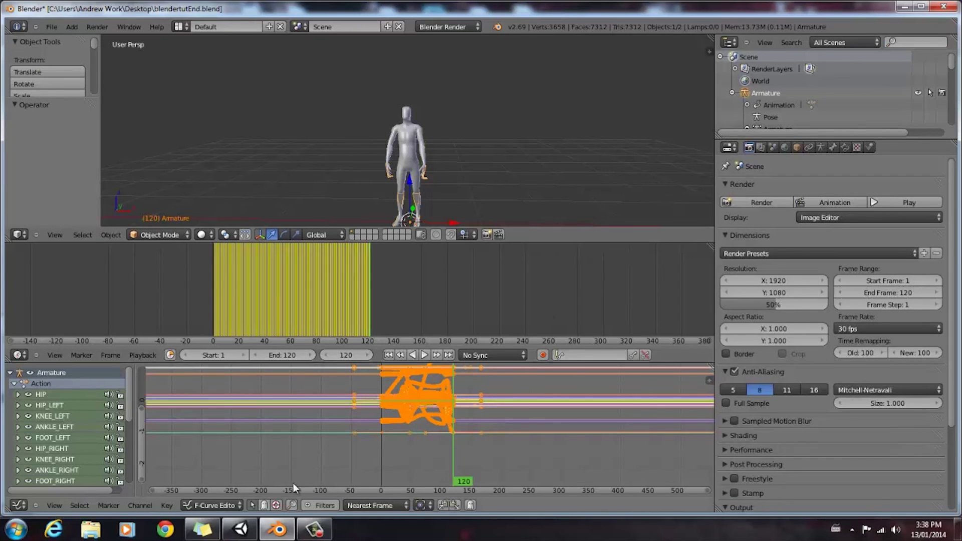
Step: Switch to Unity and import BlenderAnimationClean.dae from the Blender Tutorial folder into the project's Assets folder
click(240, 529)
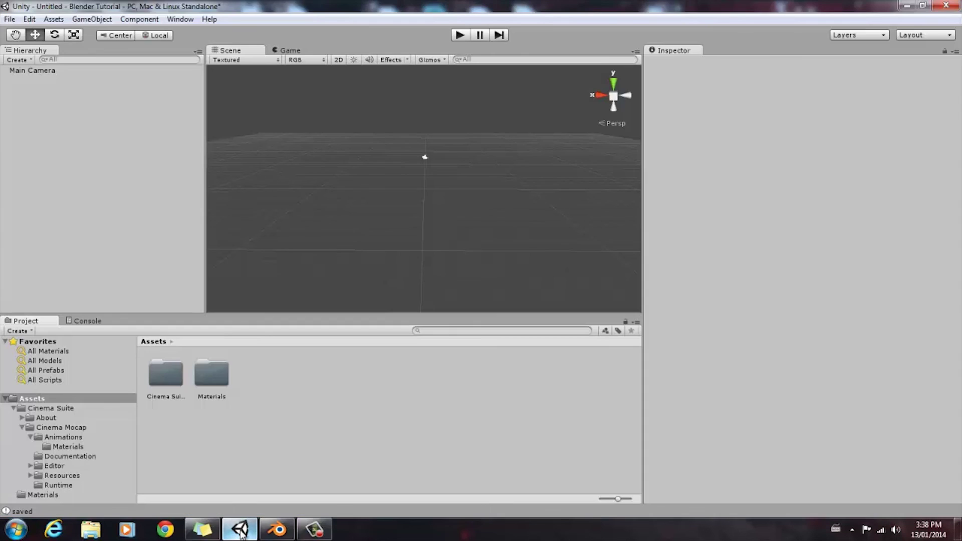
click(38, 399)
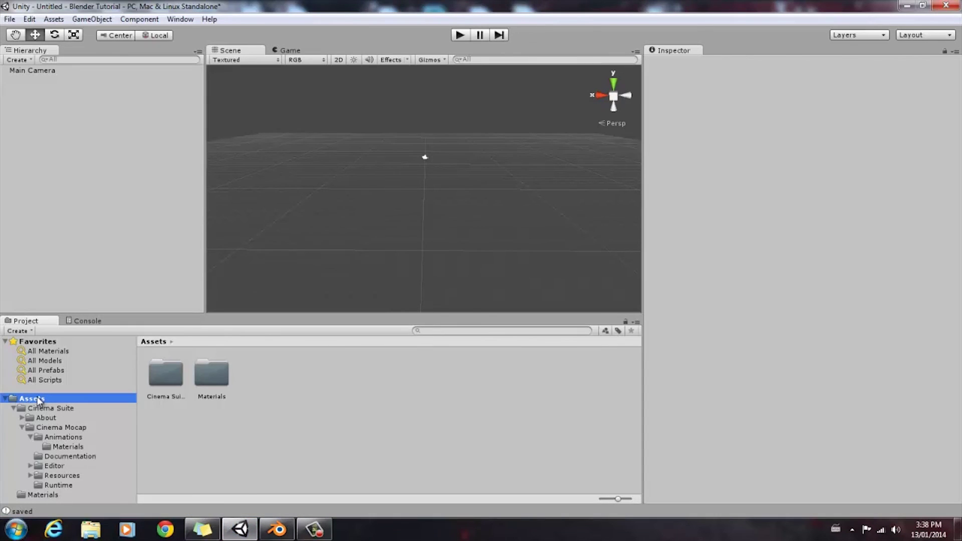
right_click(39, 399)
click(105, 266)
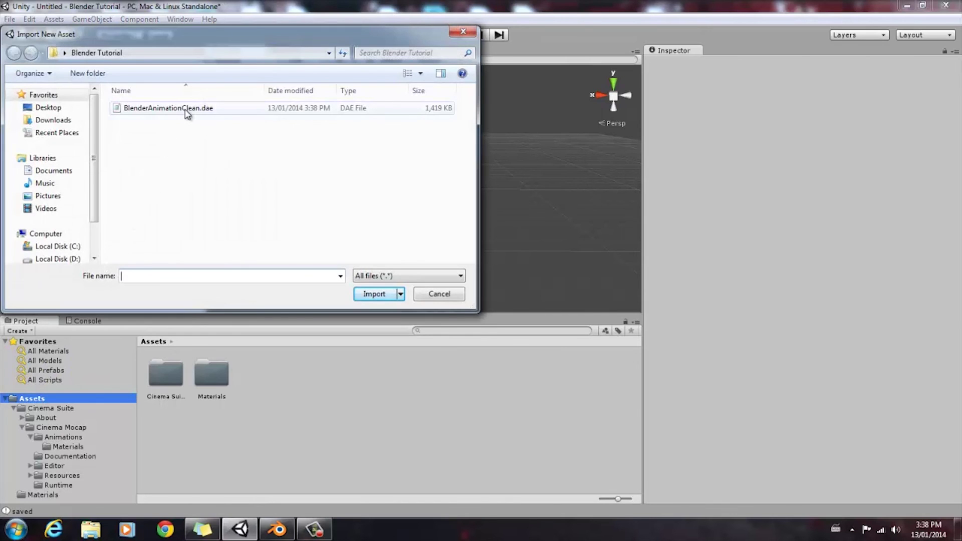
click(186, 113)
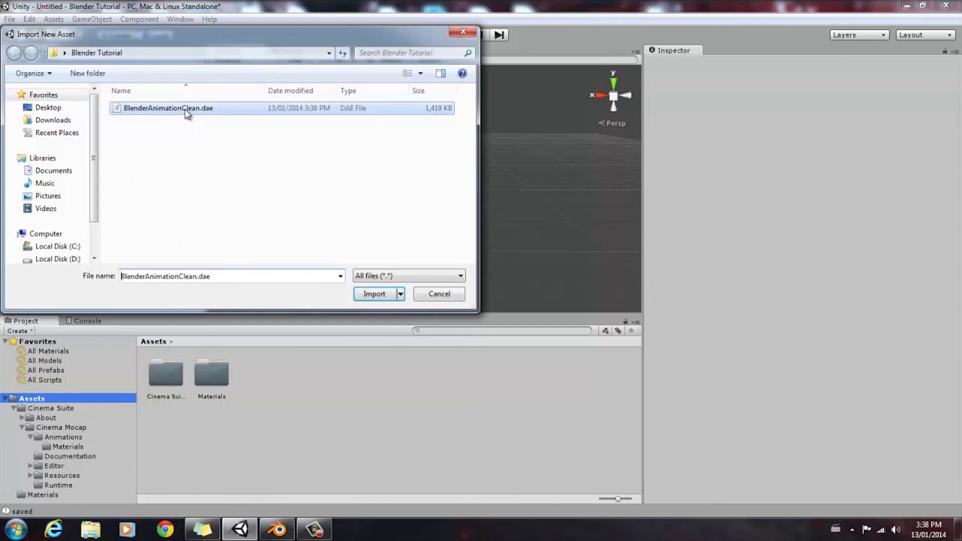
click(373, 294)
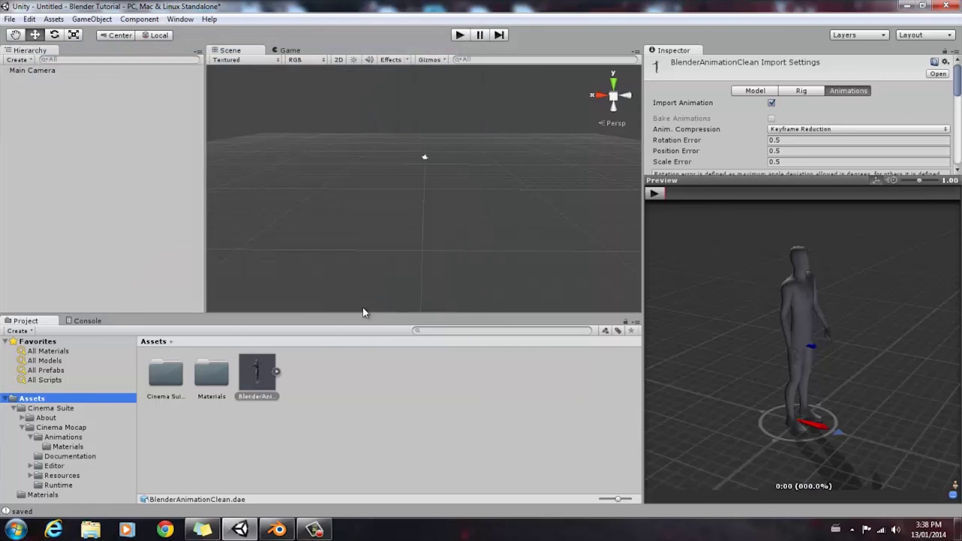
Step: Select the imported BlenderAnimationClean asset and play its animation preview
click(252, 374)
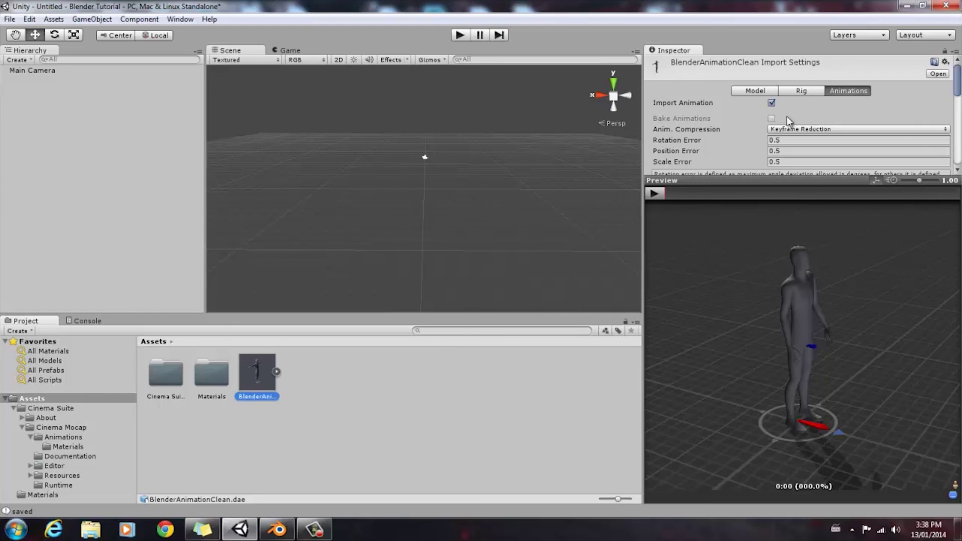
click(653, 194)
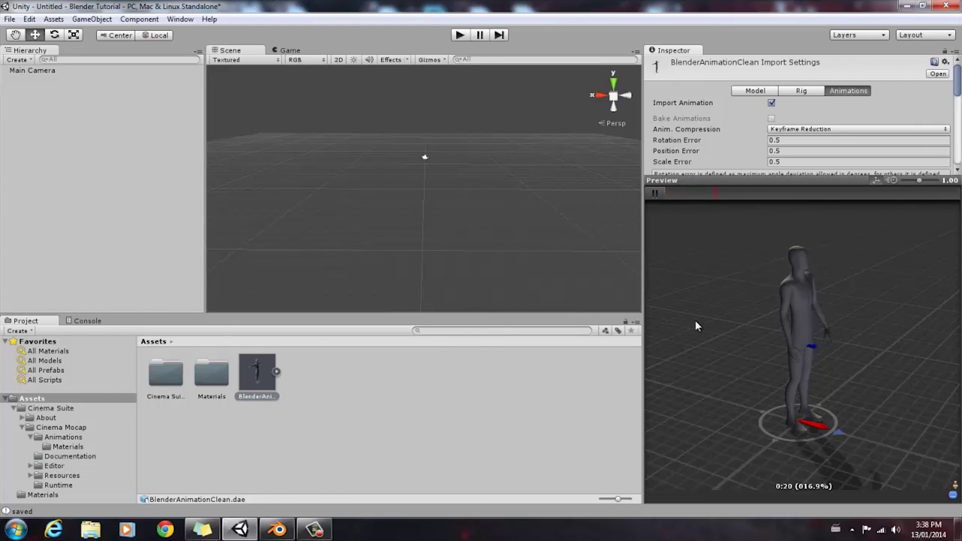